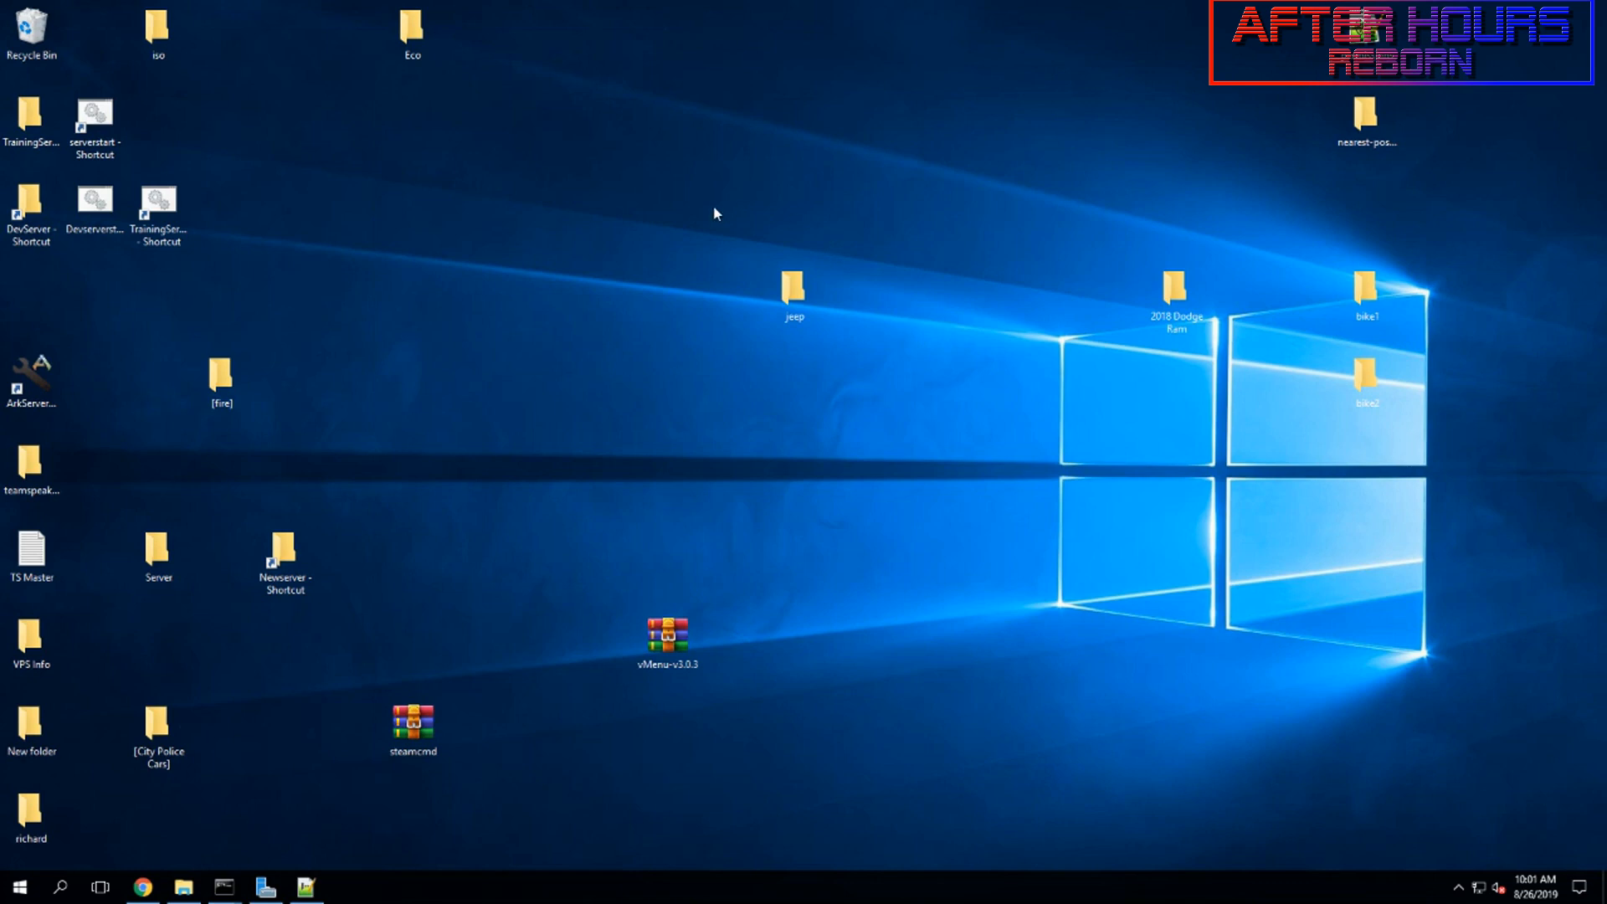
- Examine the server's resources and [policecars] folders and bring up server.cfg in Notepad++ to compare the started resources
{"action": "left_click_drag", "start_coordinate": [728, 237], "coordinate": [782, 272]}
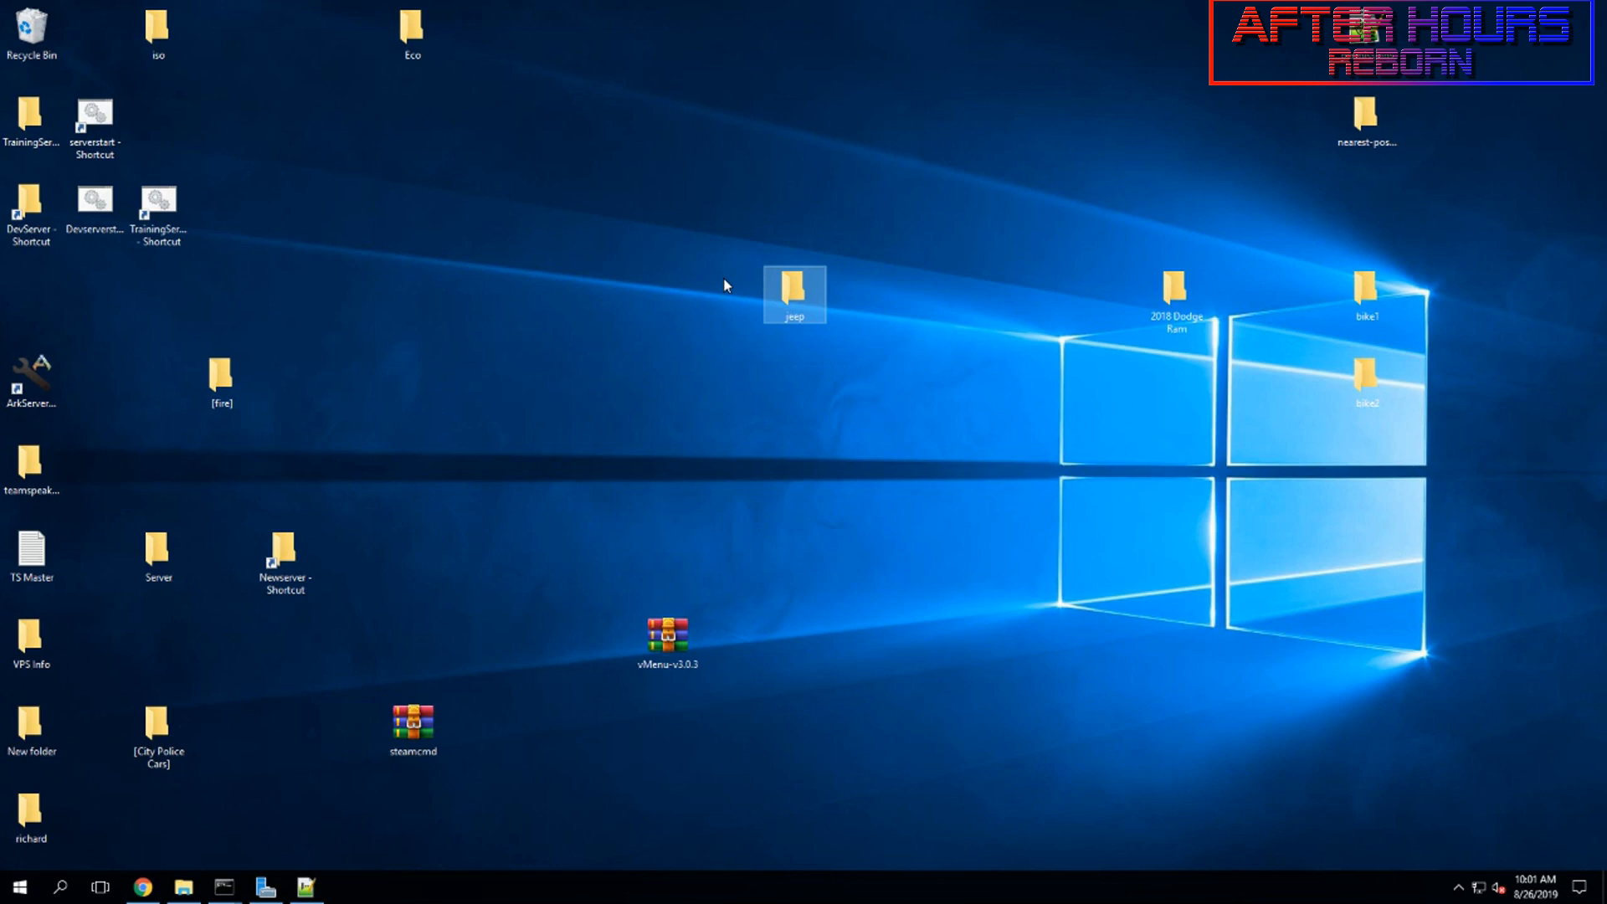
{"action": "left_click", "coordinate": [691, 366]}
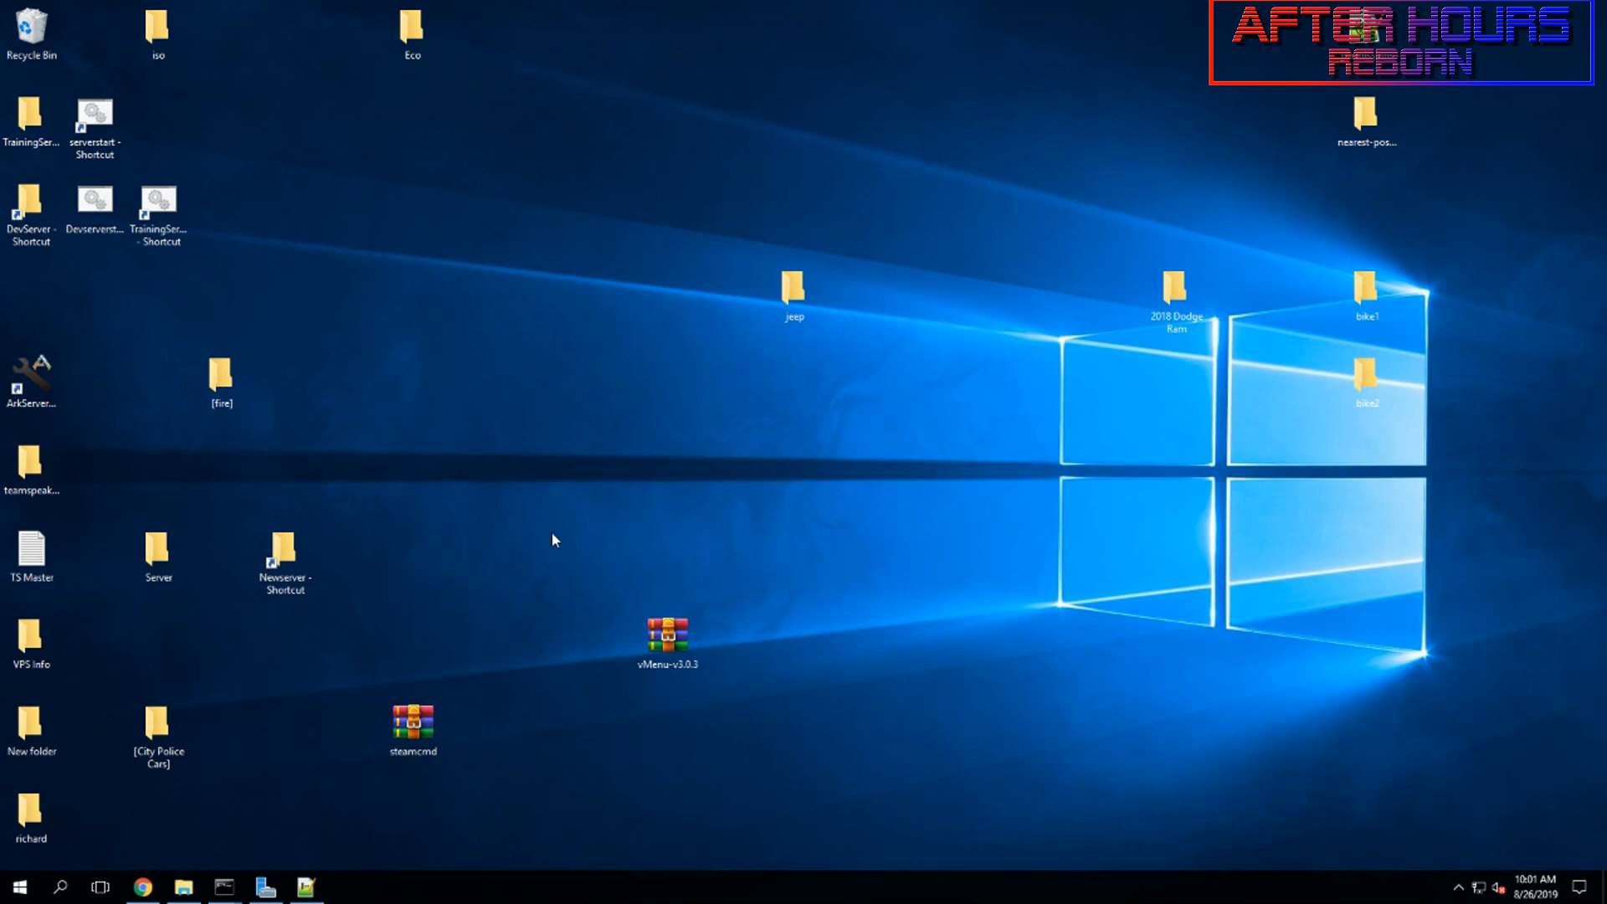
{"action": "left_click", "coordinate": [183, 887]}
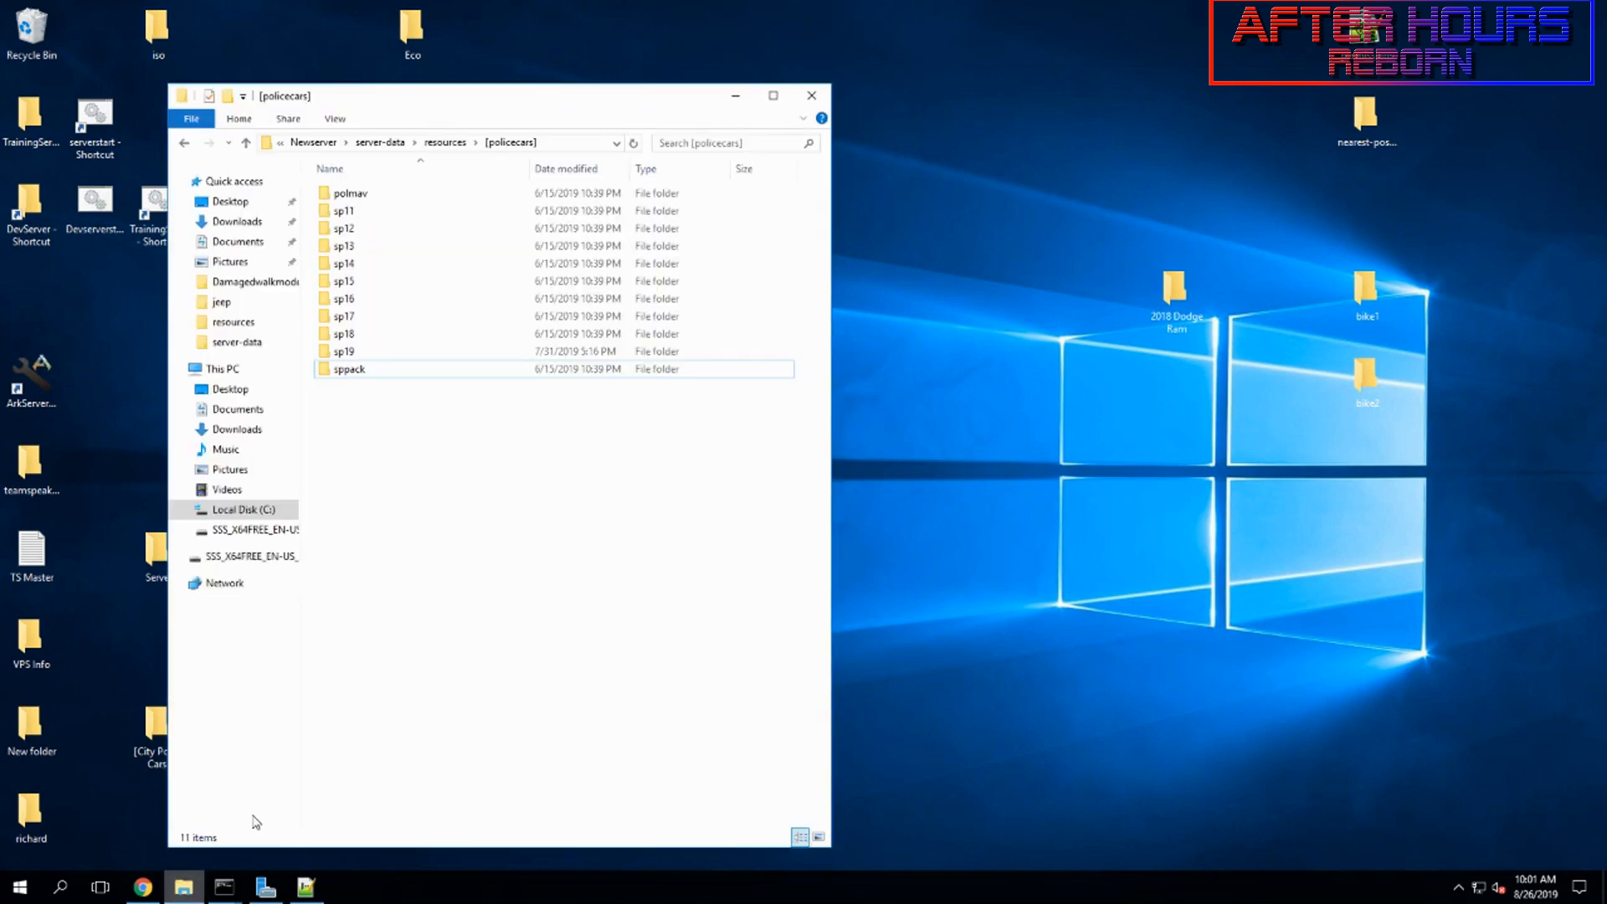
{"action": "left_click", "coordinate": [440, 143]}
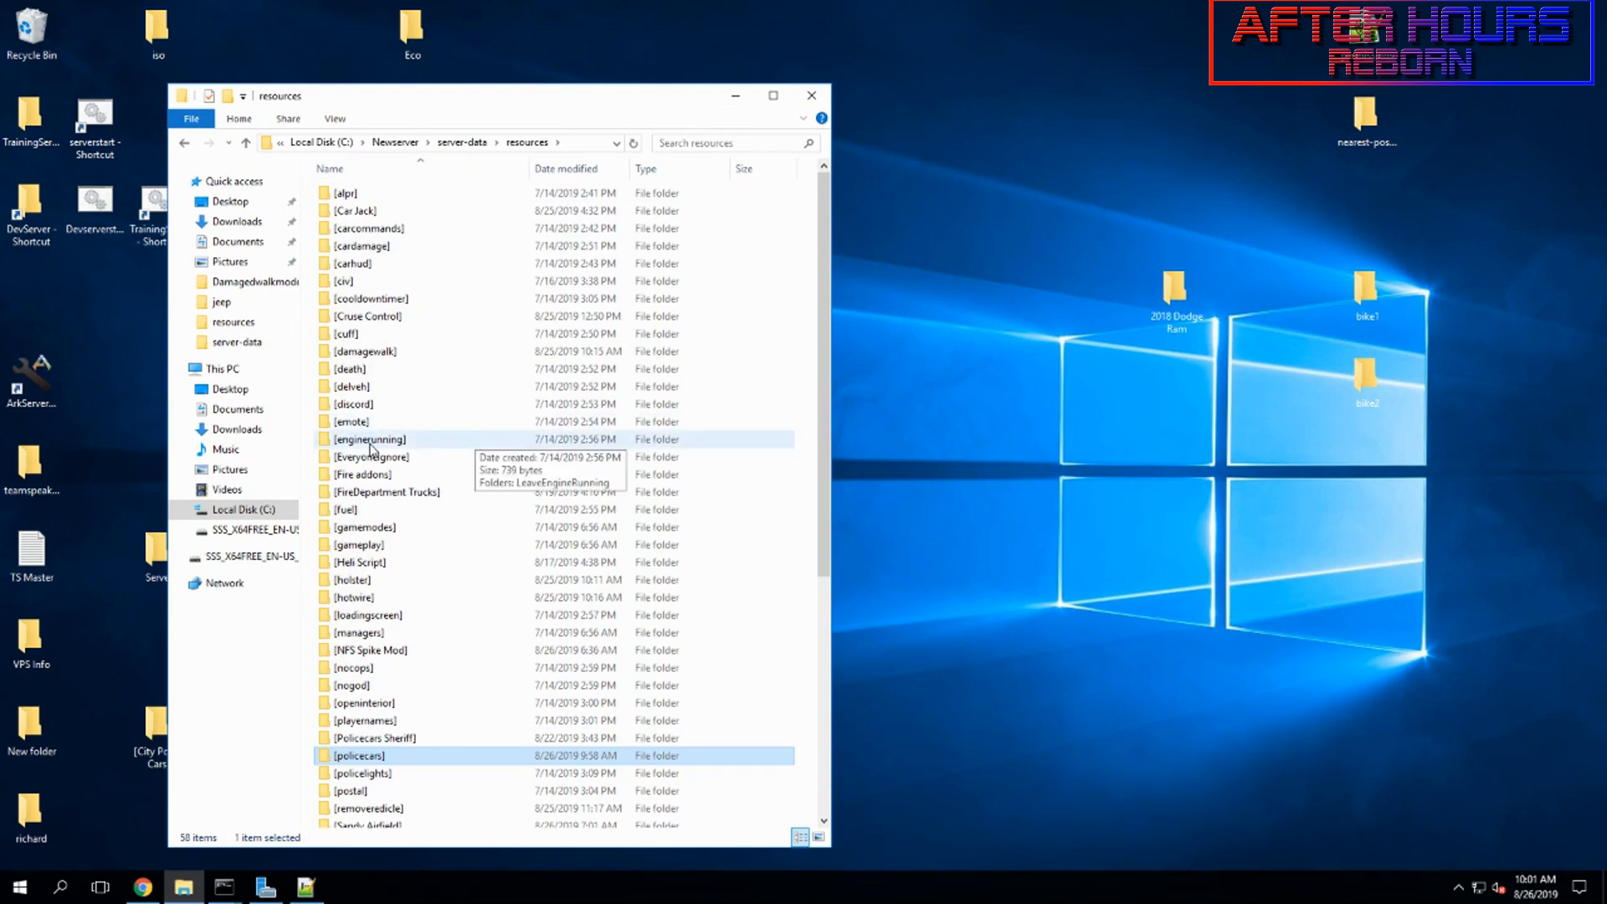
{"action": "double_click", "coordinate": [358, 755]}
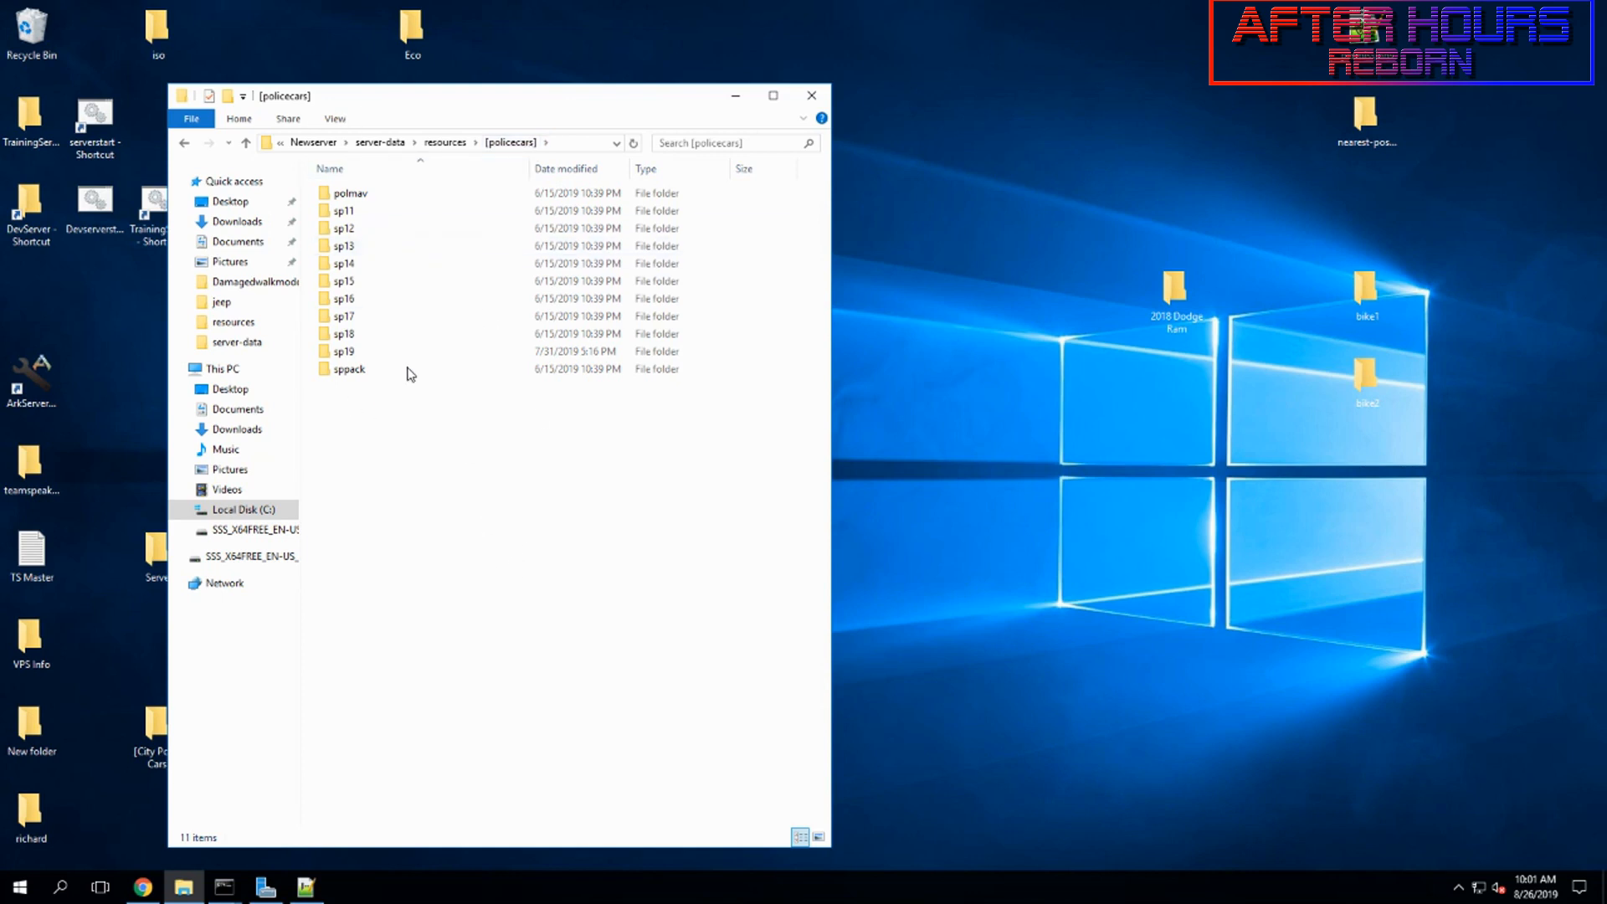
{"action": "left_click", "coordinate": [305, 887]}
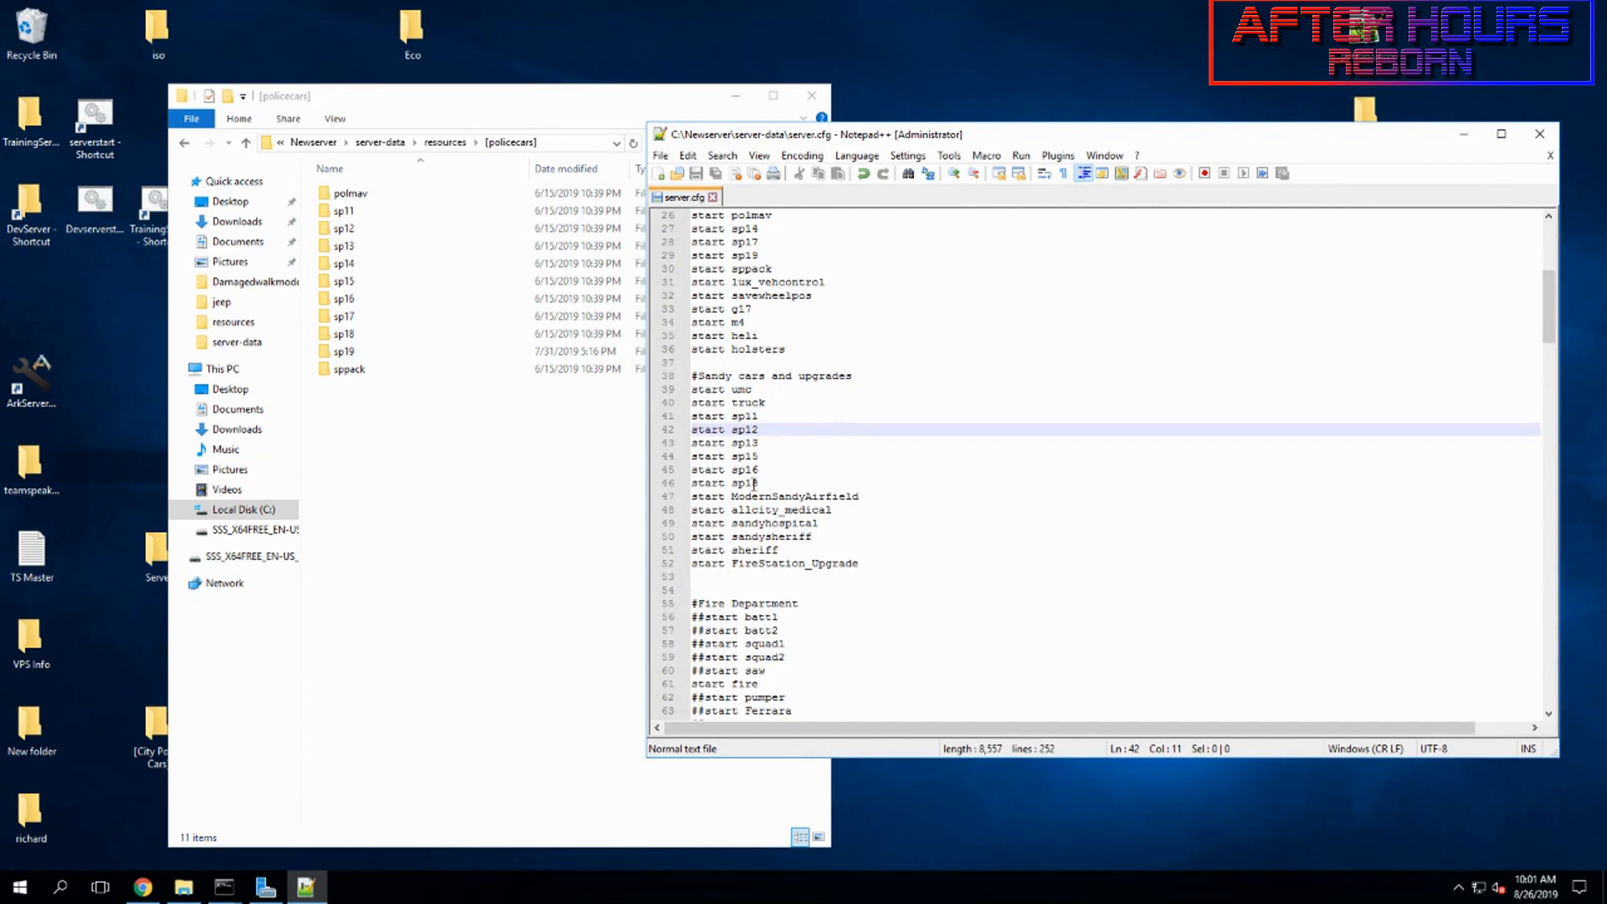
- Create a folder named [random folder] inside the server's resources folder
{"action": "left_click", "coordinate": [444, 143]}
{"action": "right_click", "coordinate": [777, 433]}
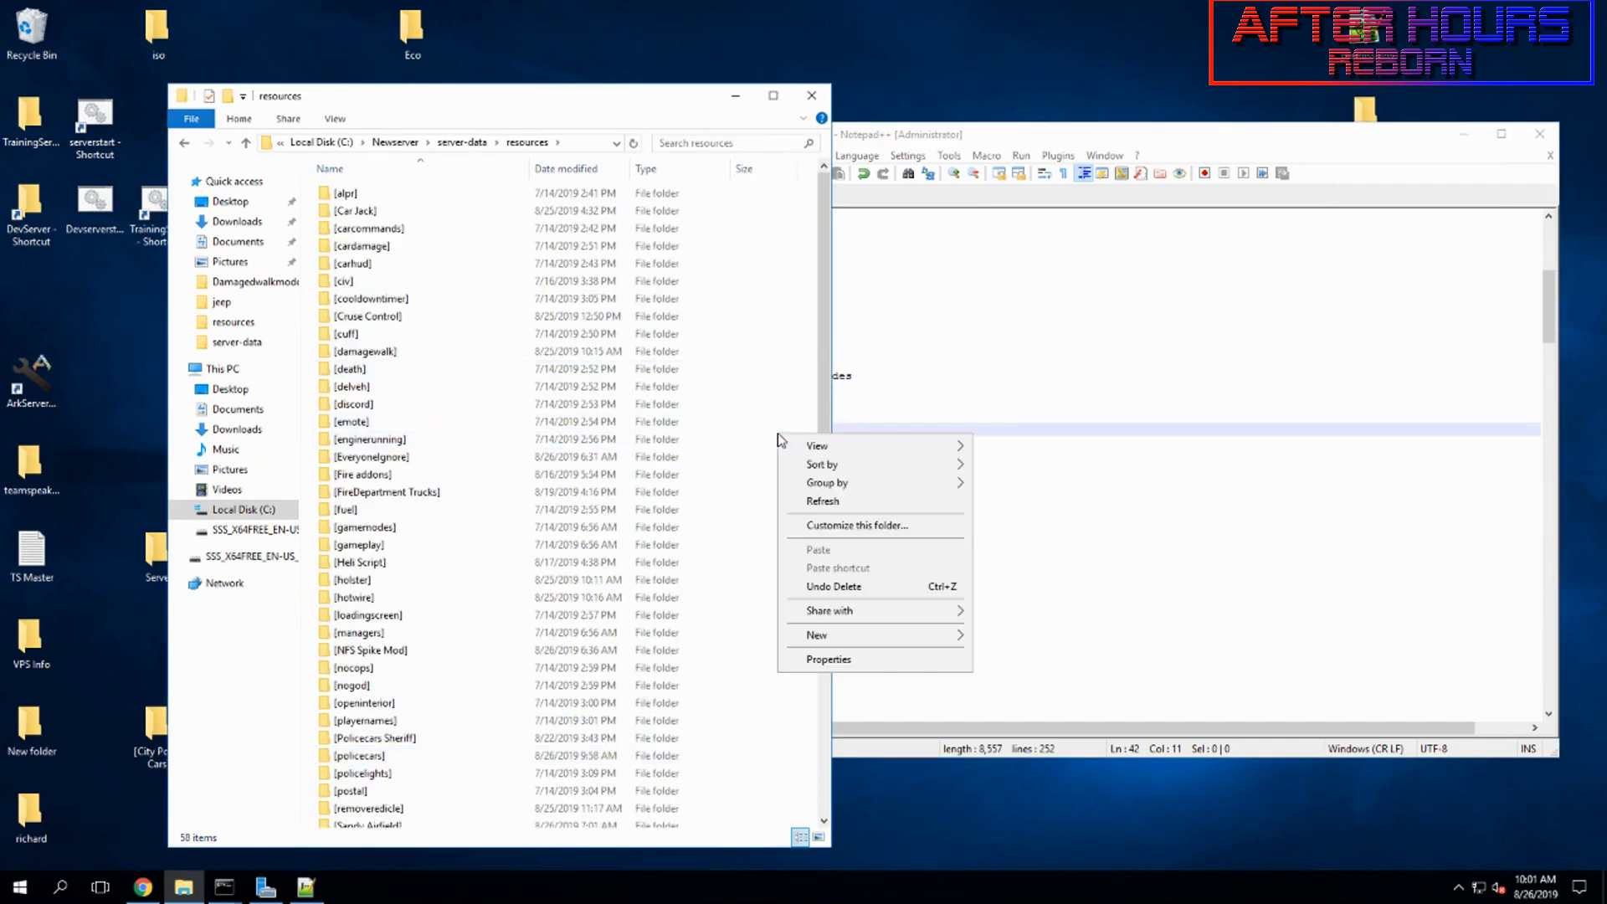
{"action": "mouse_move", "coordinate": [900, 645]}
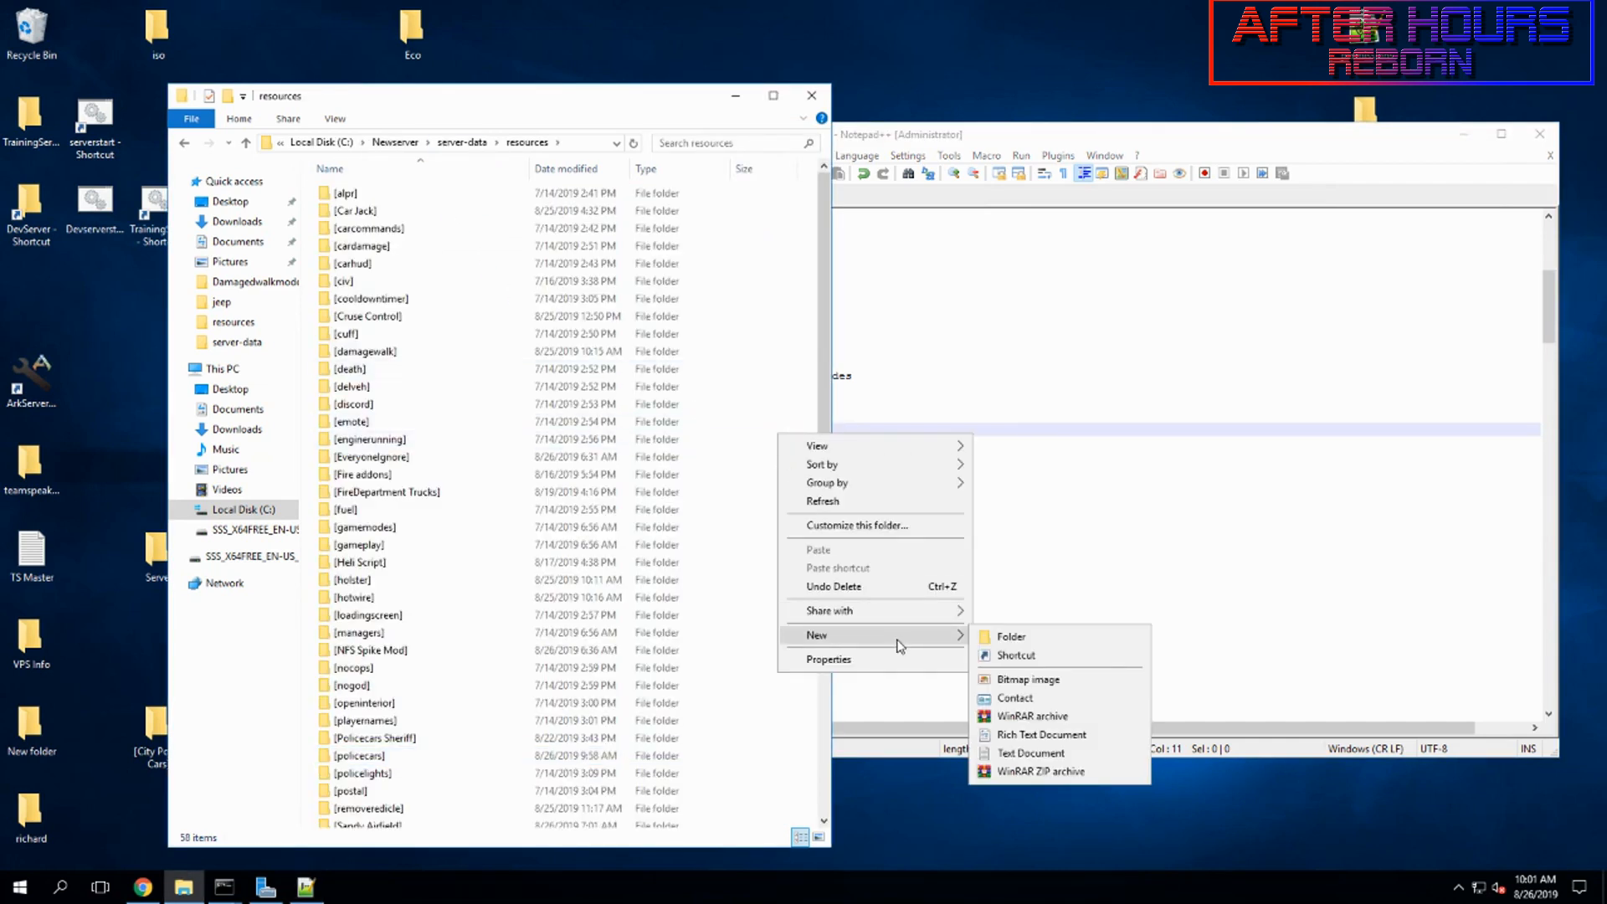
{"action": "left_click", "coordinate": [1040, 638]}
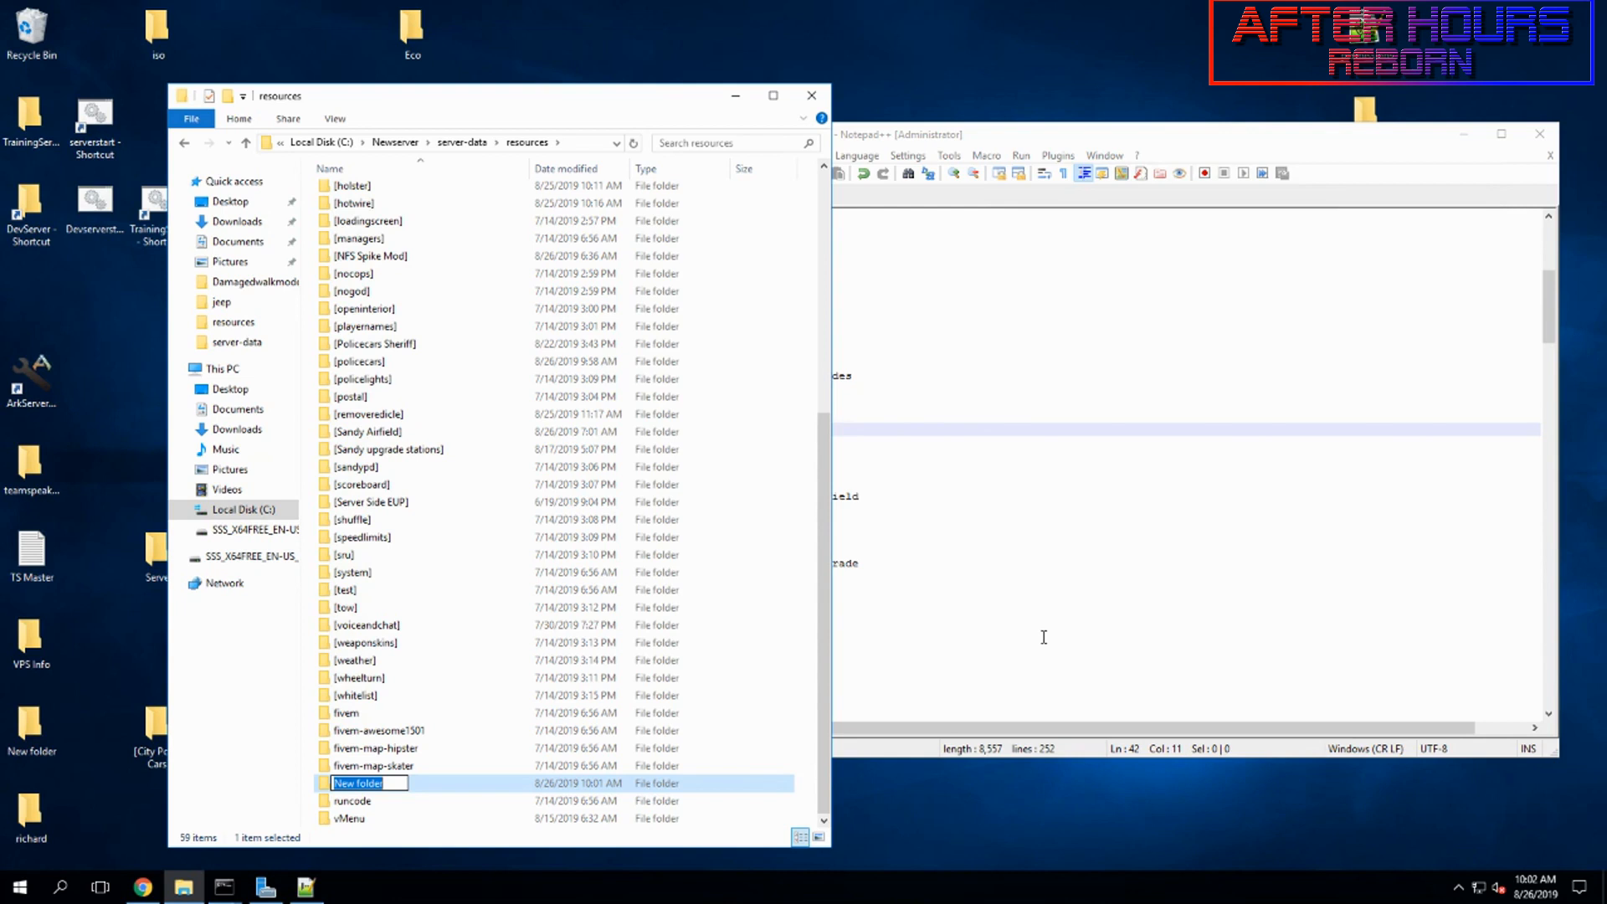
{"action": "type", "text": "[random folder"}
{"action": "type", "text": "]"}
{"action": "key", "text": "Return"}
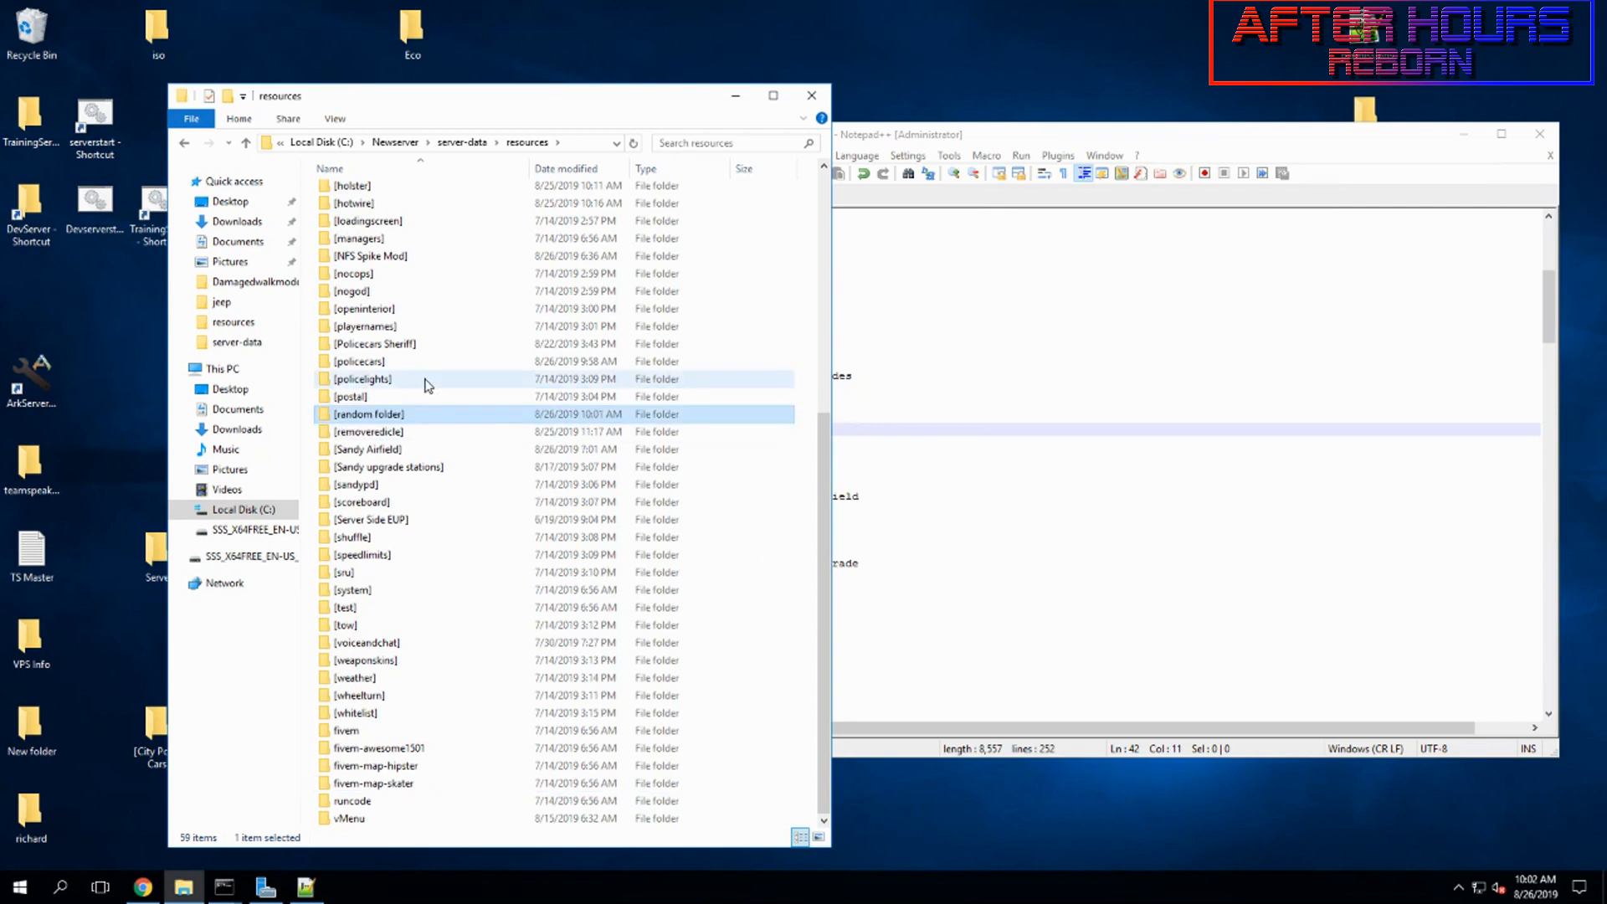
- Delete [random folder] from the resources folder
{"action": "left_click", "coordinate": [371, 400]}
{"action": "left_click", "coordinate": [368, 419]}
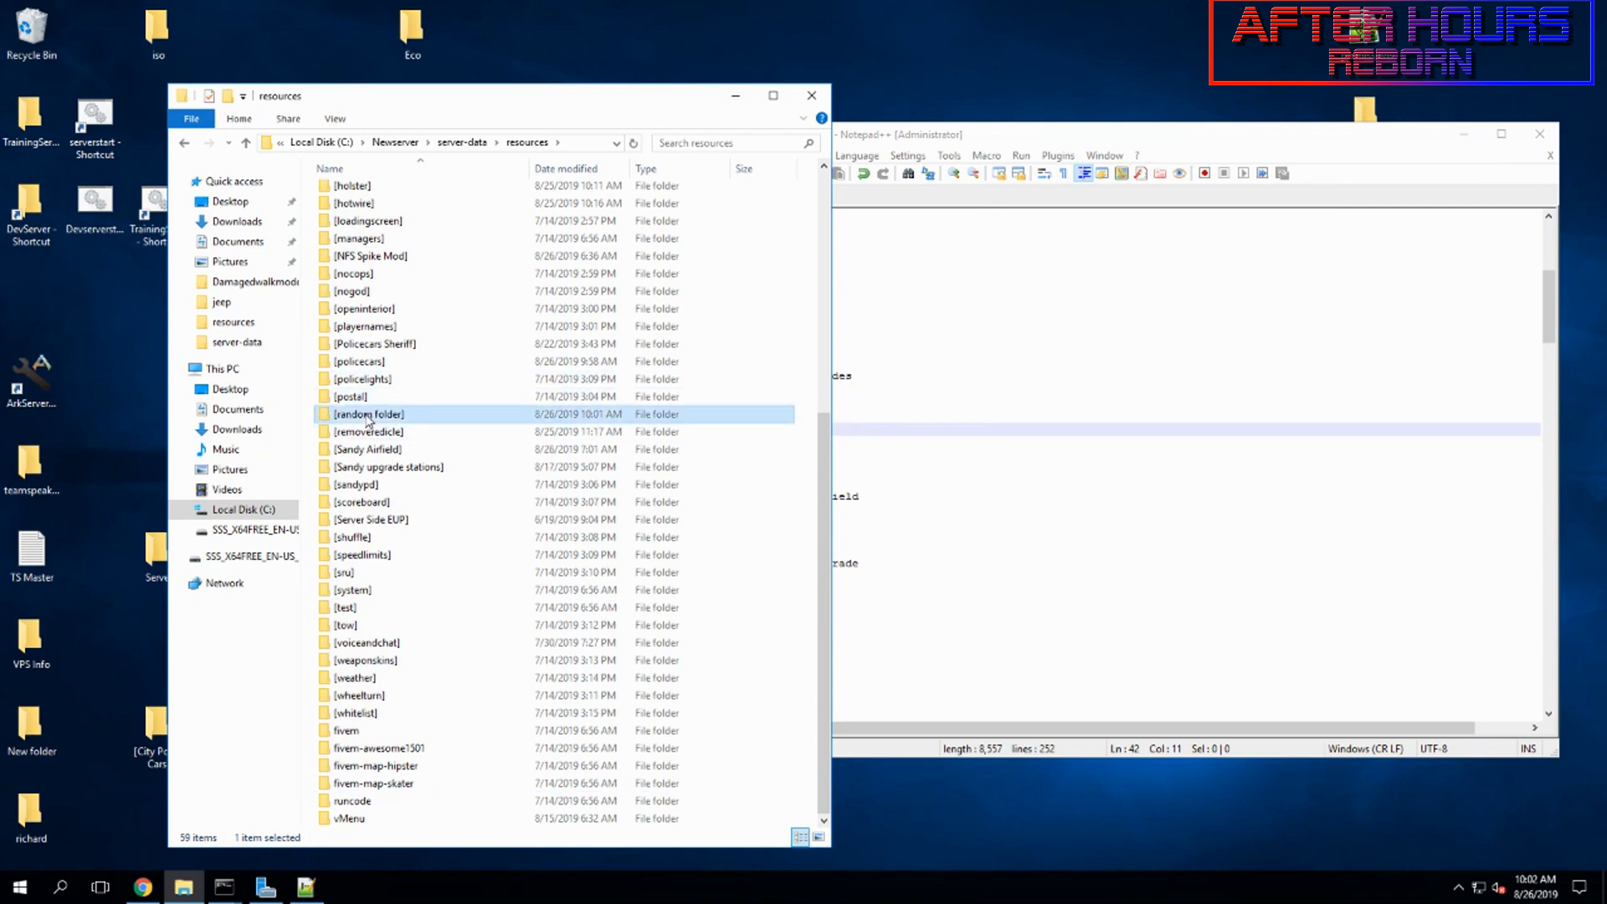
{"action": "key", "text": "Delete"}
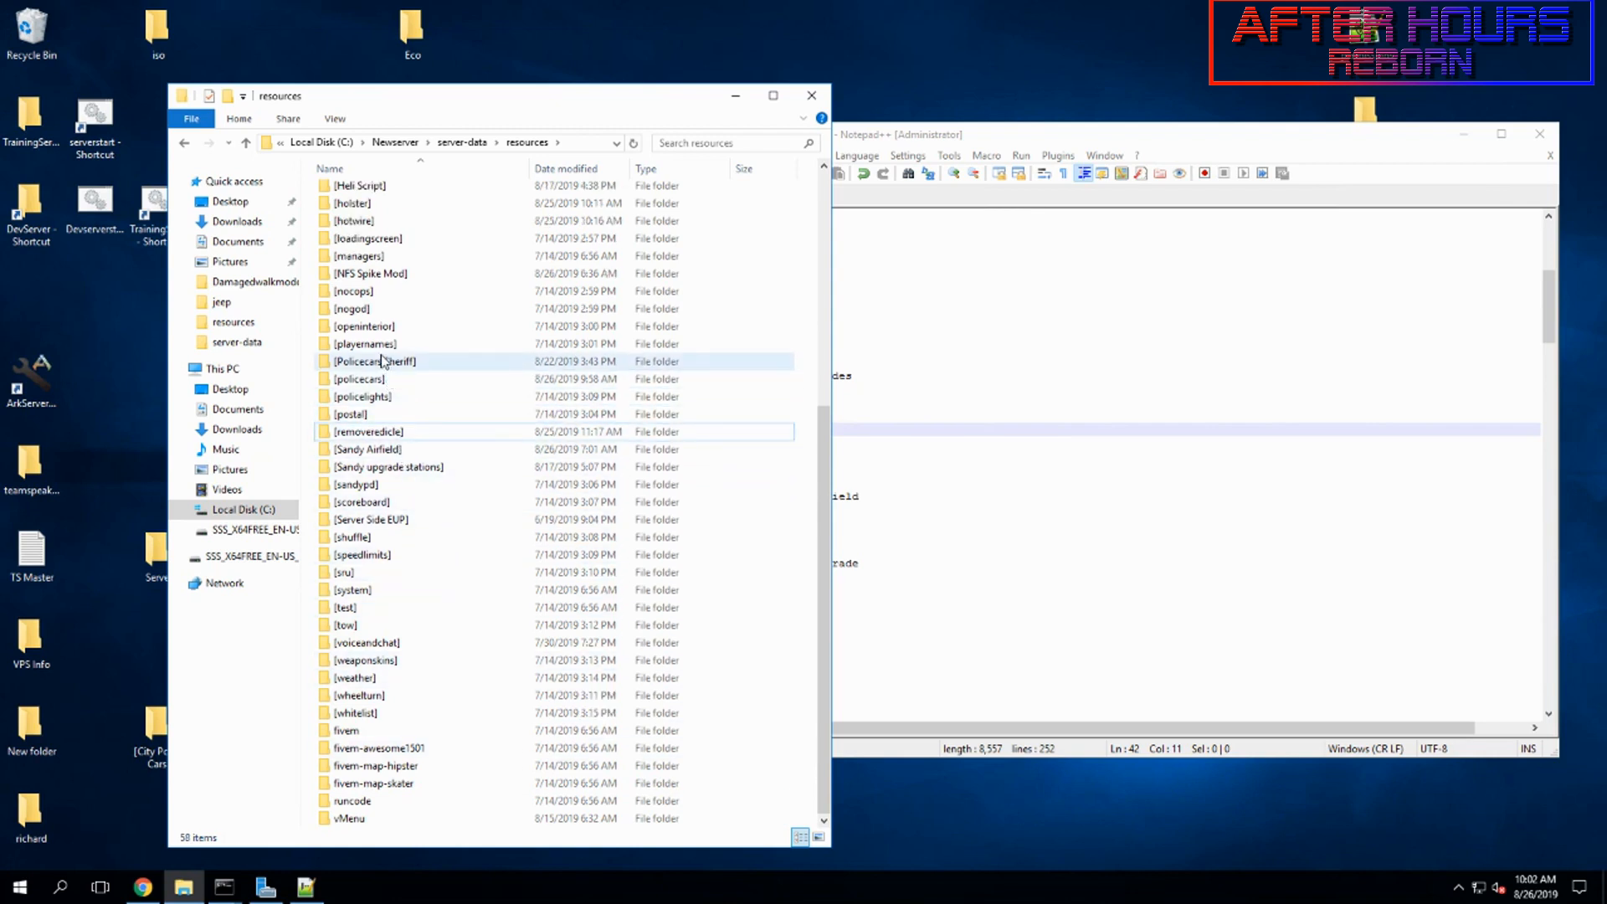
- Open the [policecars] folder, and with both windows minimized open the jeep folder on the desktop
{"action": "double_click", "coordinate": [376, 379]}
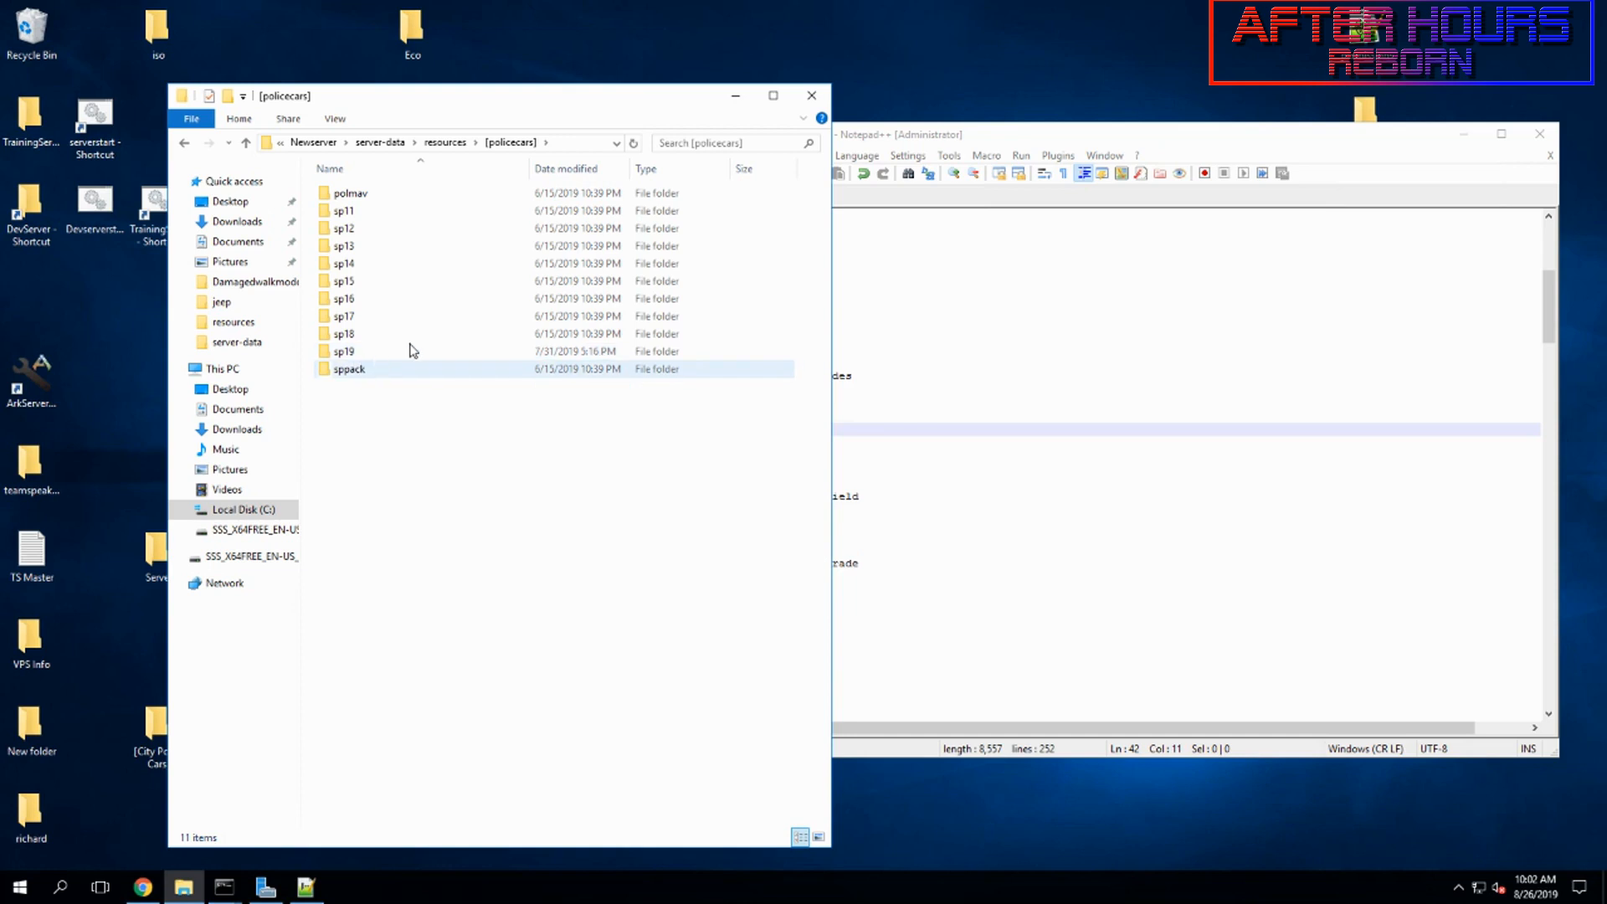
{"action": "left_click", "coordinate": [735, 97]}
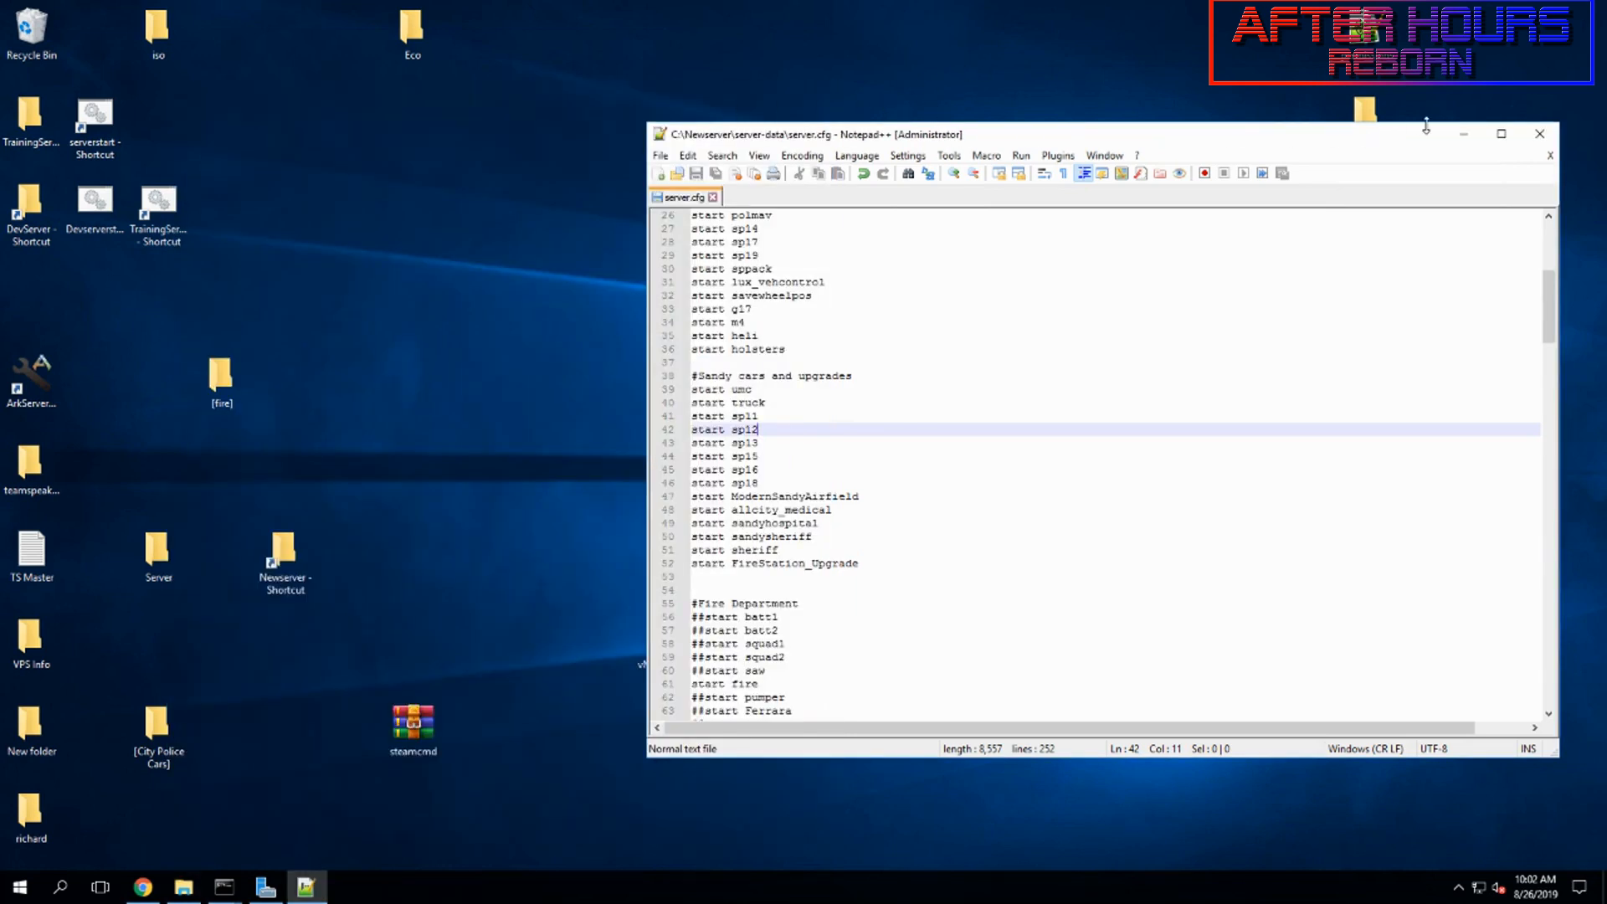
{"action": "left_click", "coordinate": [1463, 134]}
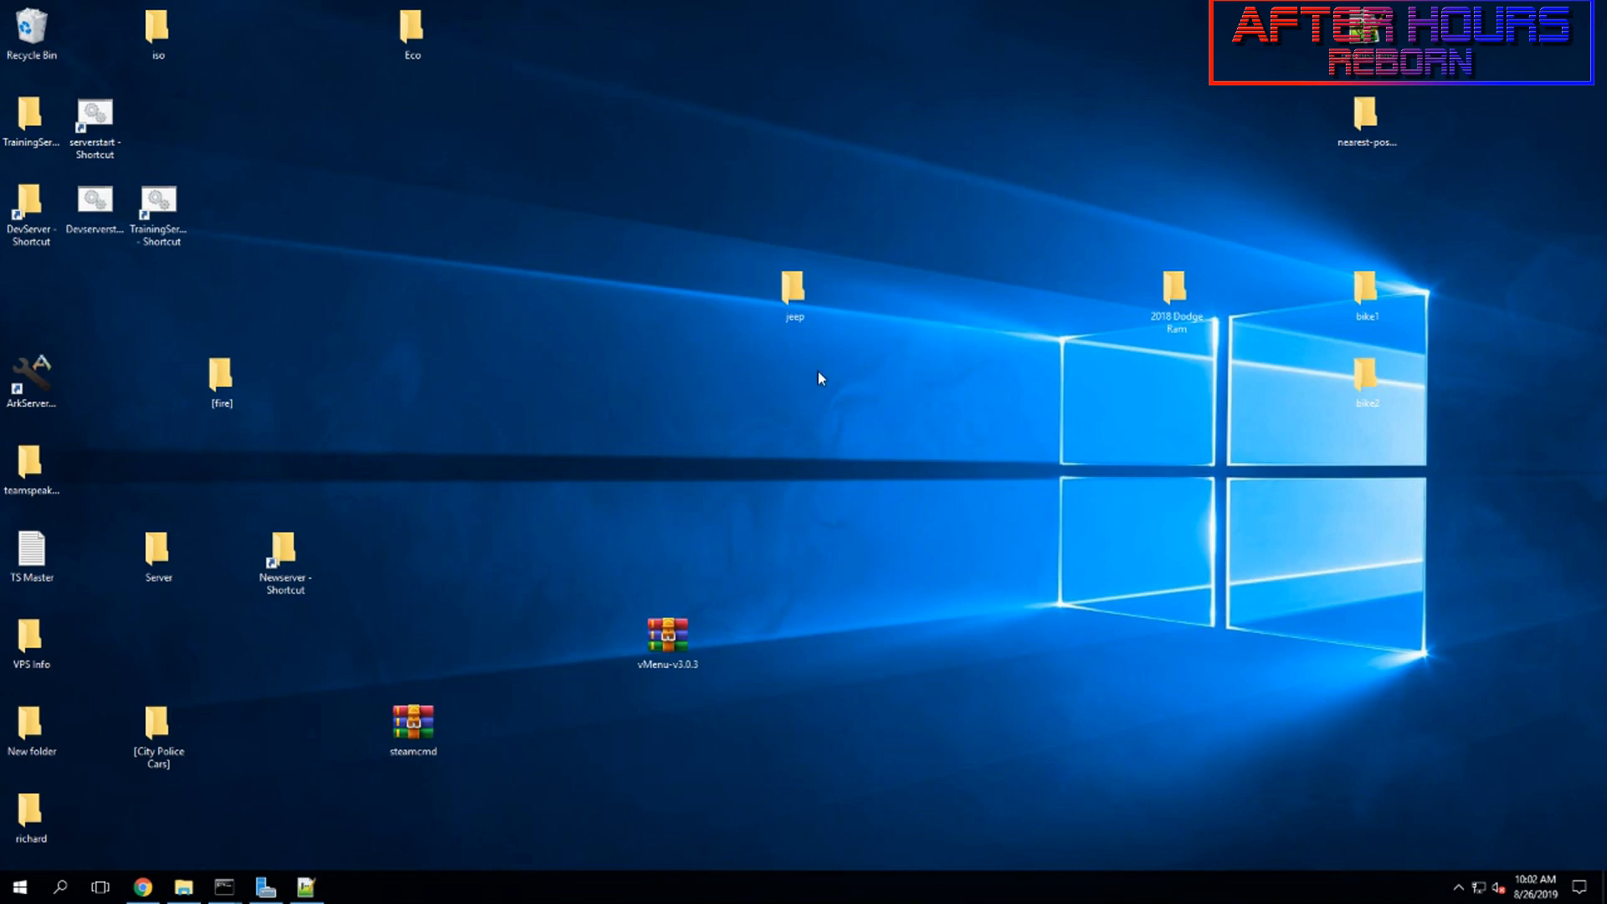
{"action": "double_click", "coordinate": [788, 272]}
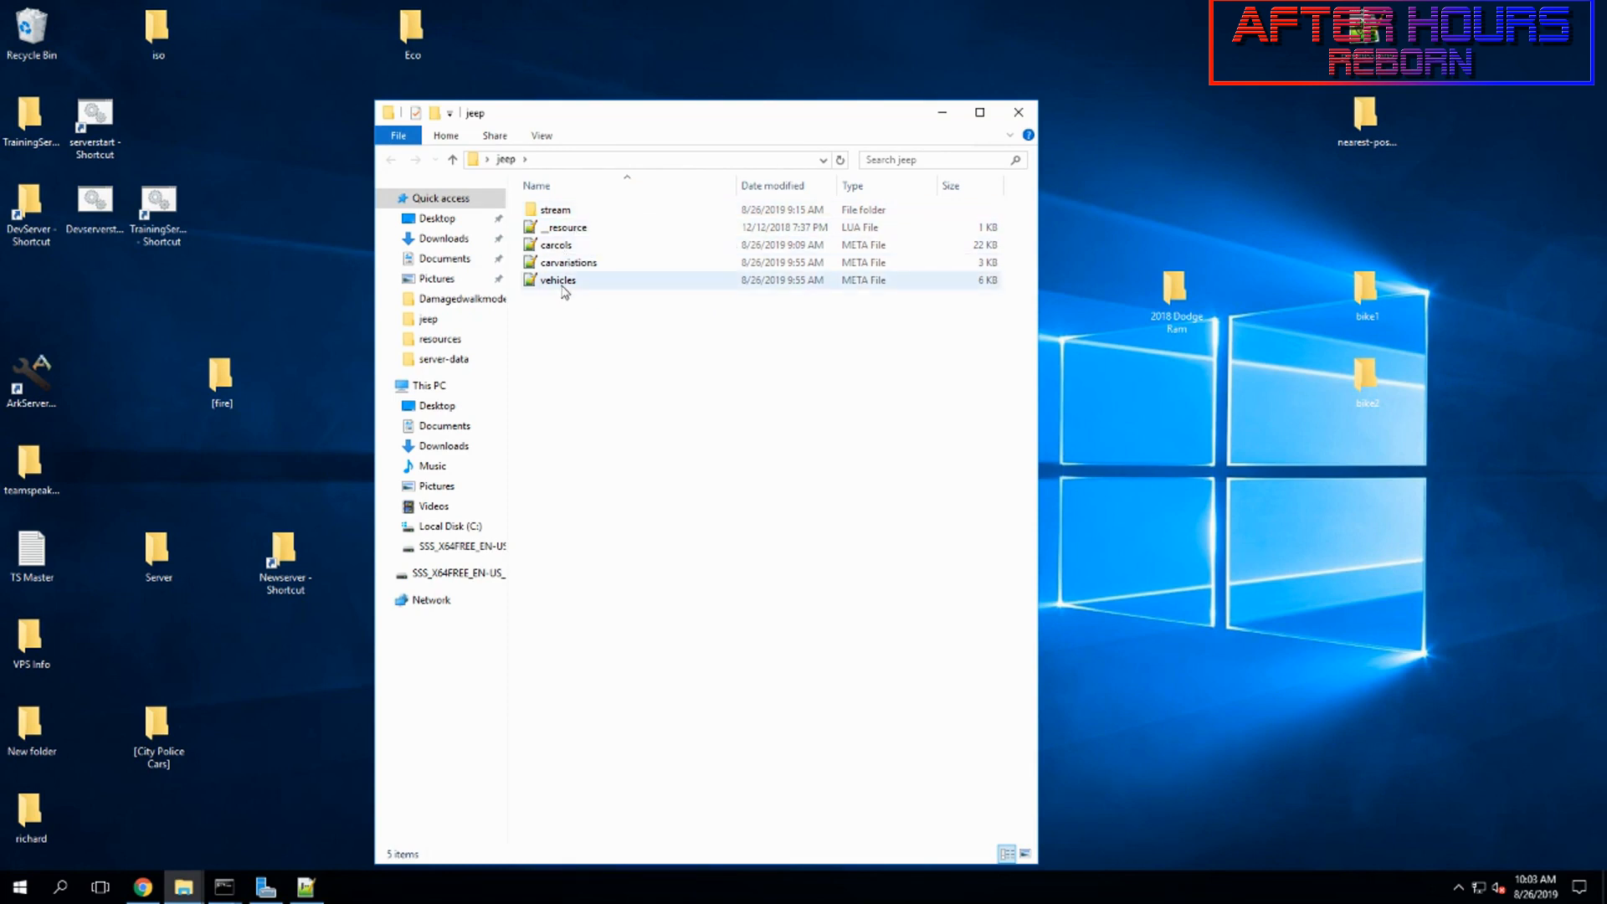
- Create a data folder inside the jeep folder and move the carcols, carvariations and vehicles files into it
{"action": "right_click", "coordinate": [599, 459]}
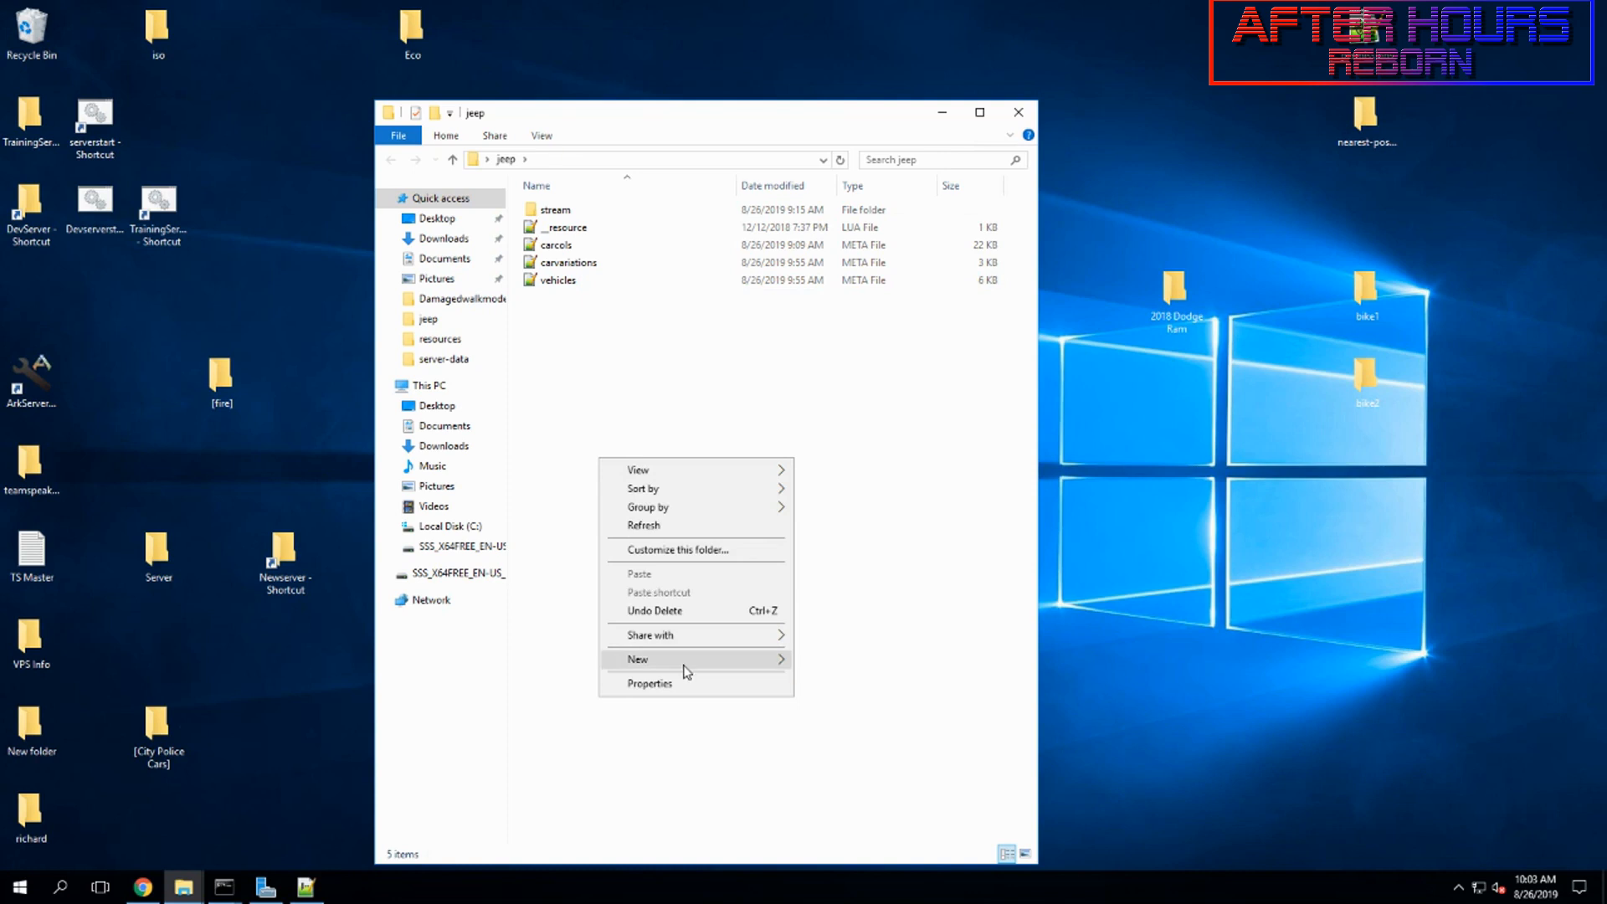
{"action": "mouse_move", "coordinate": [686, 663]}
{"action": "left_click", "coordinate": [828, 661]}
{"action": "type", "text": "data"}
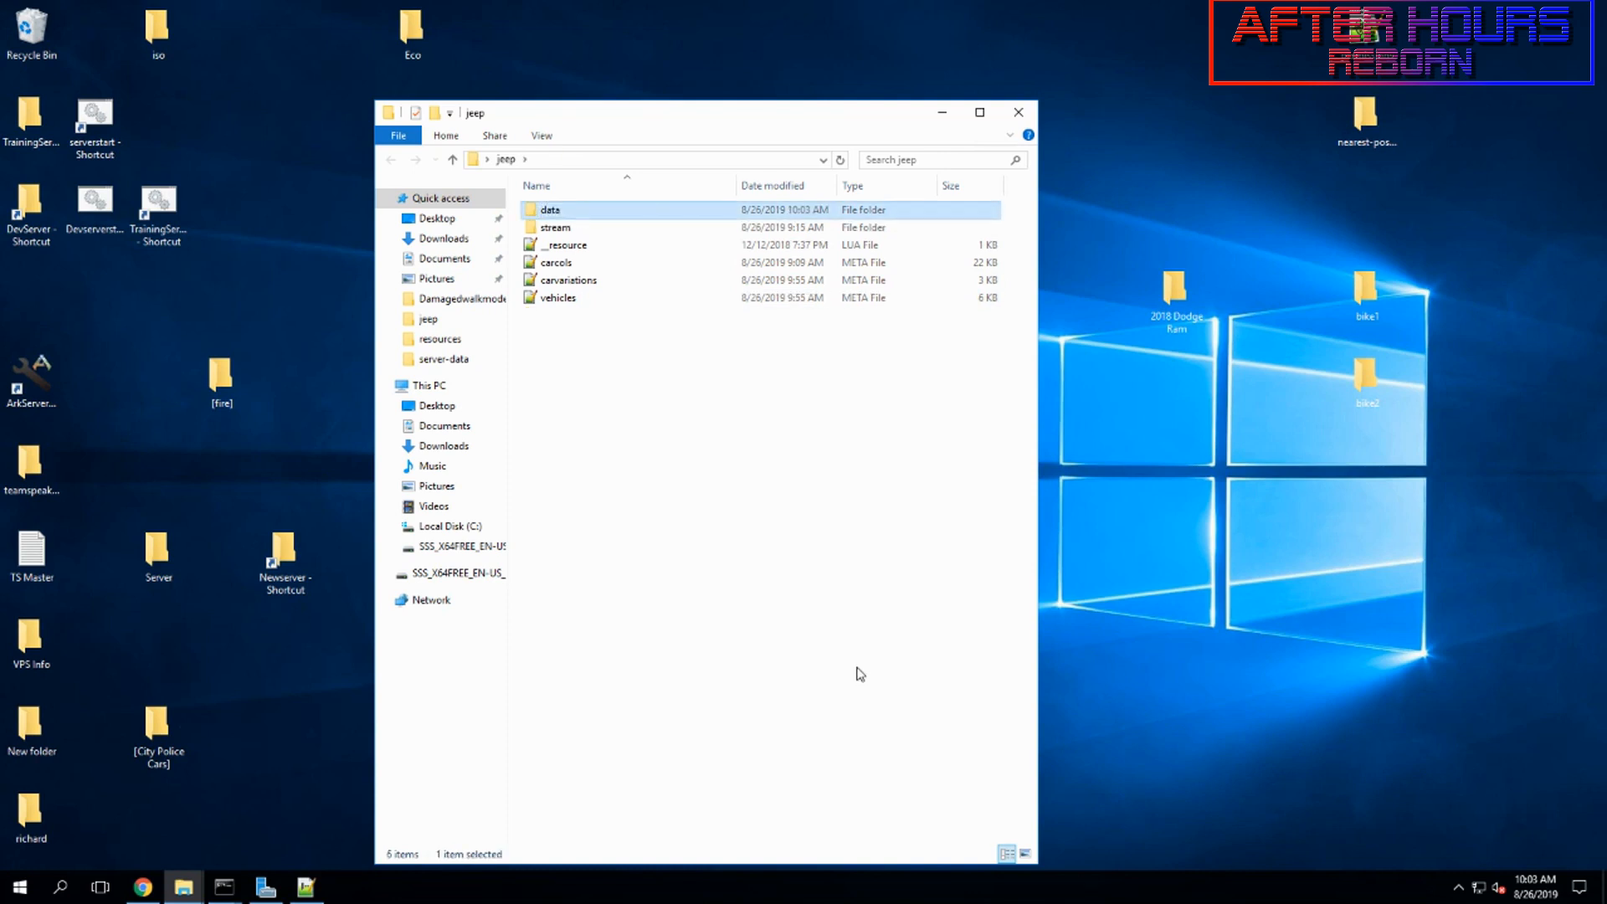
{"action": "left_click_drag", "start_coordinate": [611, 355], "coordinate": [560, 216]}
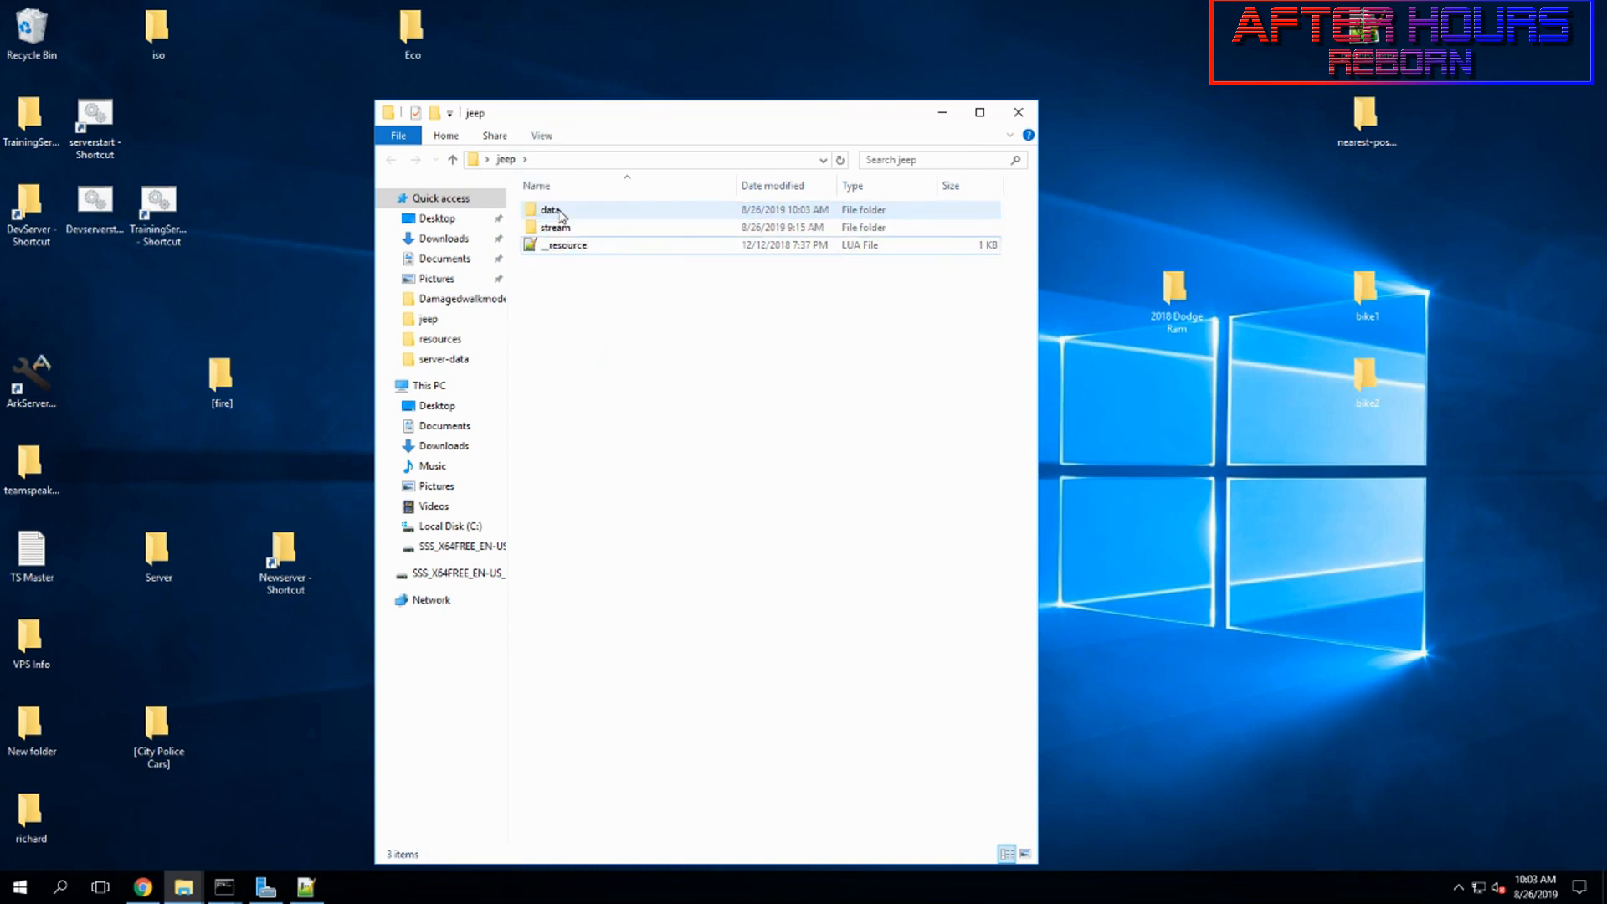
- Move the three meta files from data back into the jeep folder and delete the data folder
{"action": "double_click", "coordinate": [560, 216]}
{"action": "left_click_drag", "start_coordinate": [583, 257], "coordinate": [508, 163]}
{"action": "left_click", "coordinate": [506, 160]}
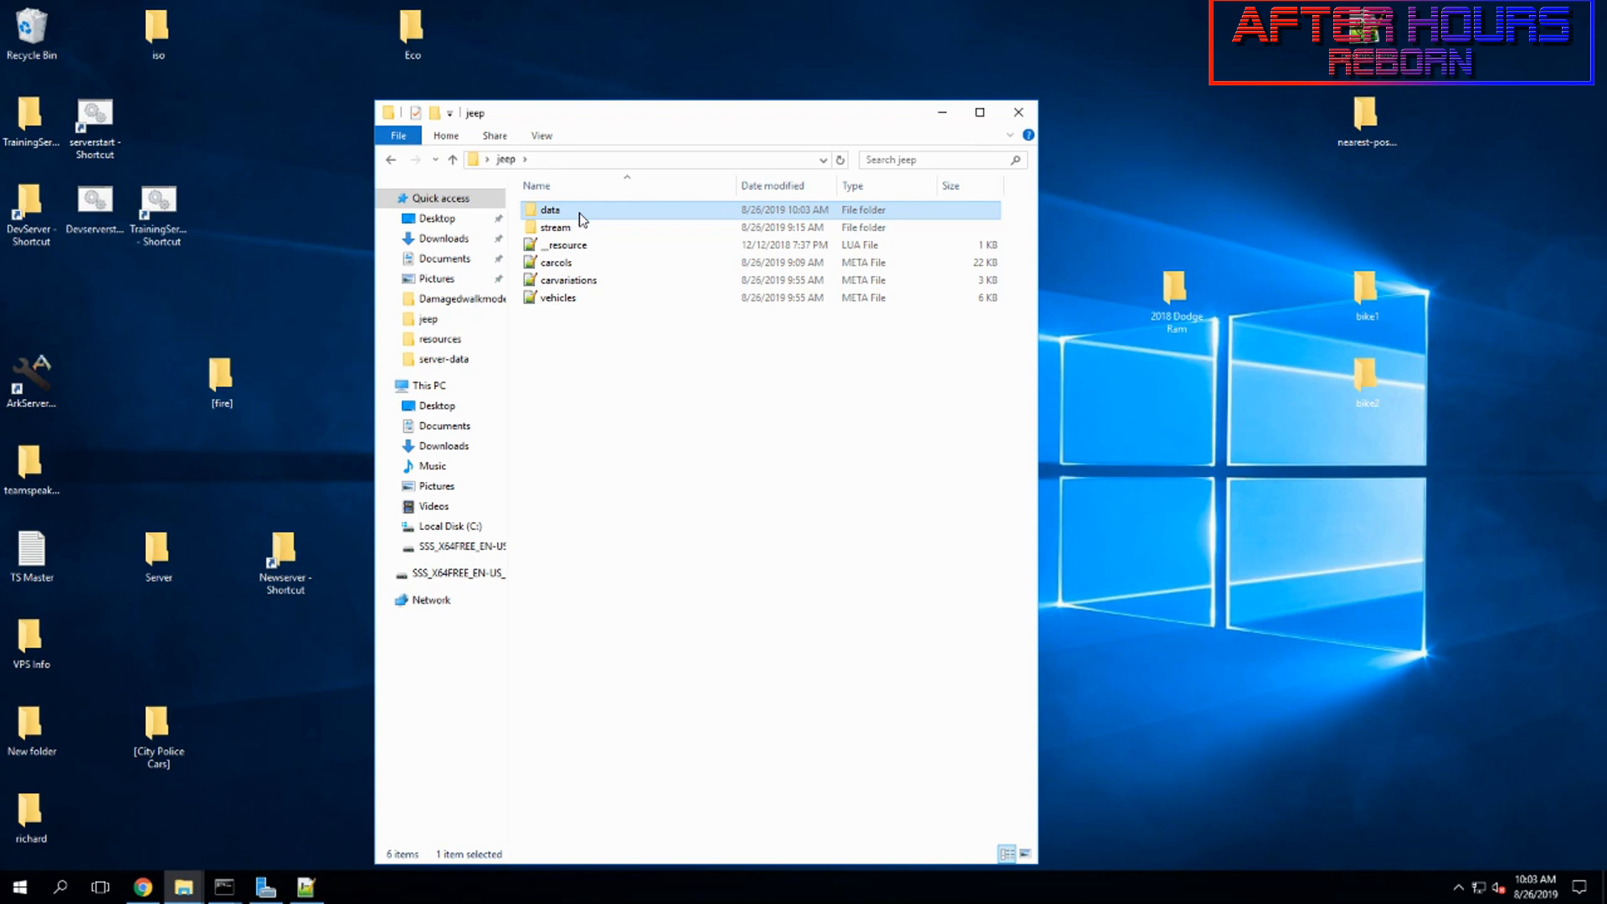
{"action": "key", "text": "Delete"}
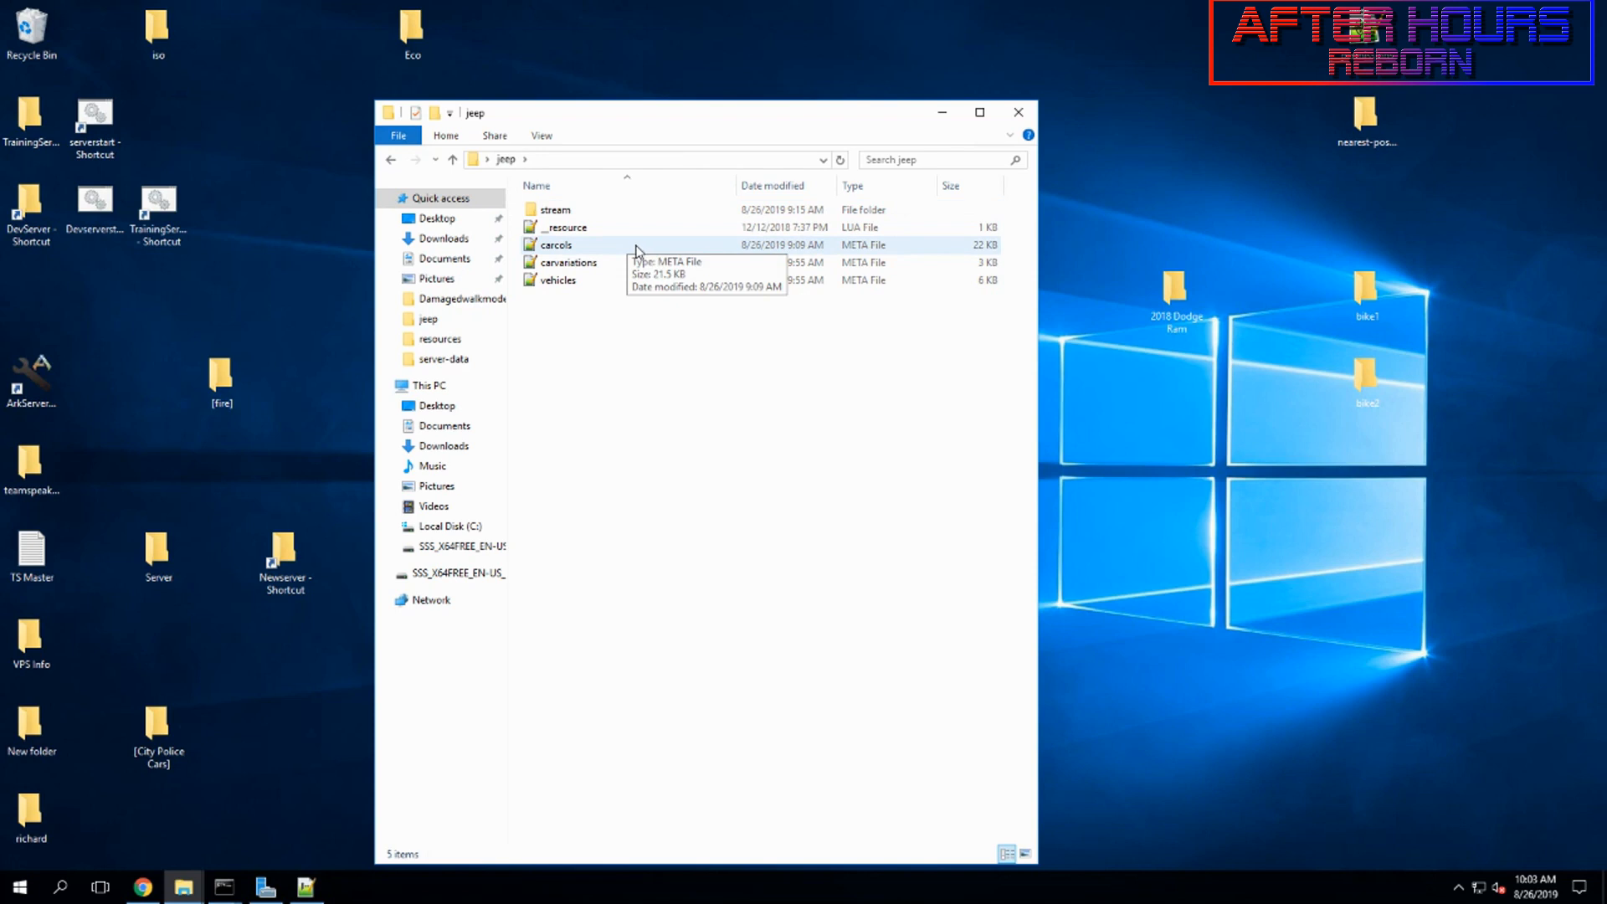
- In the jeep folder's stream subfolder, rename jeep.yft to sp20.yft
{"action": "double_click", "coordinate": [580, 213]}
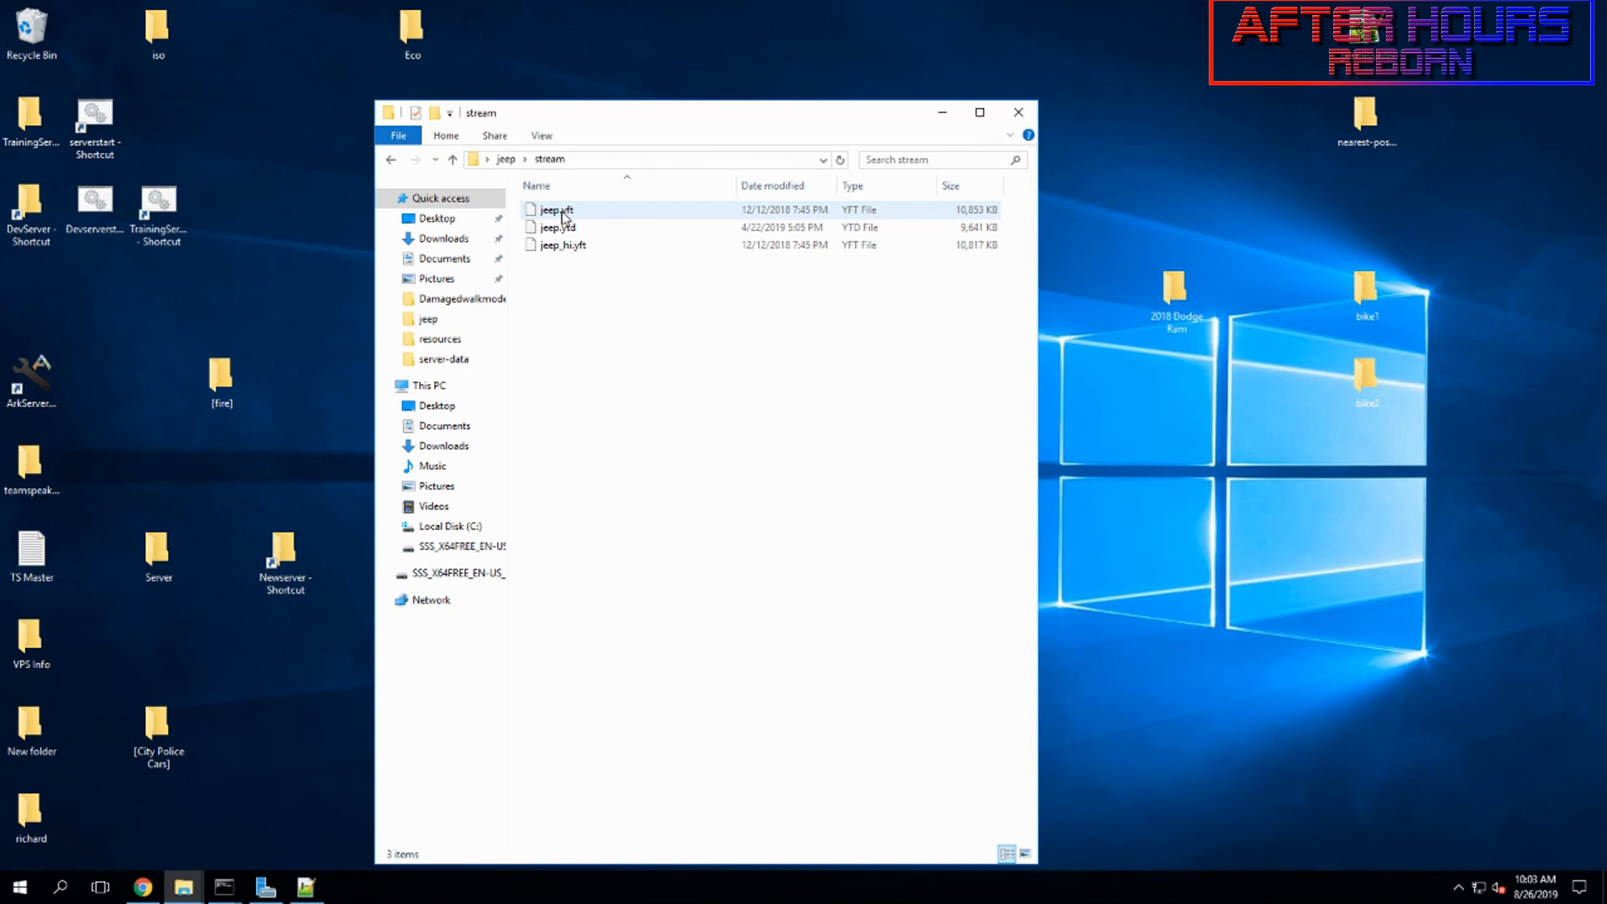
{"action": "left_click", "coordinate": [565, 217]}
{"action": "left_click", "coordinate": [563, 216]}
{"action": "type", "text": "sp20"}
{"action": "key", "text": "shift+Left"}
{"action": "key", "text": "shift+Left"}
{"action": "key", "text": "shift+Left"}
{"action": "key", "text": "shift+Left"}
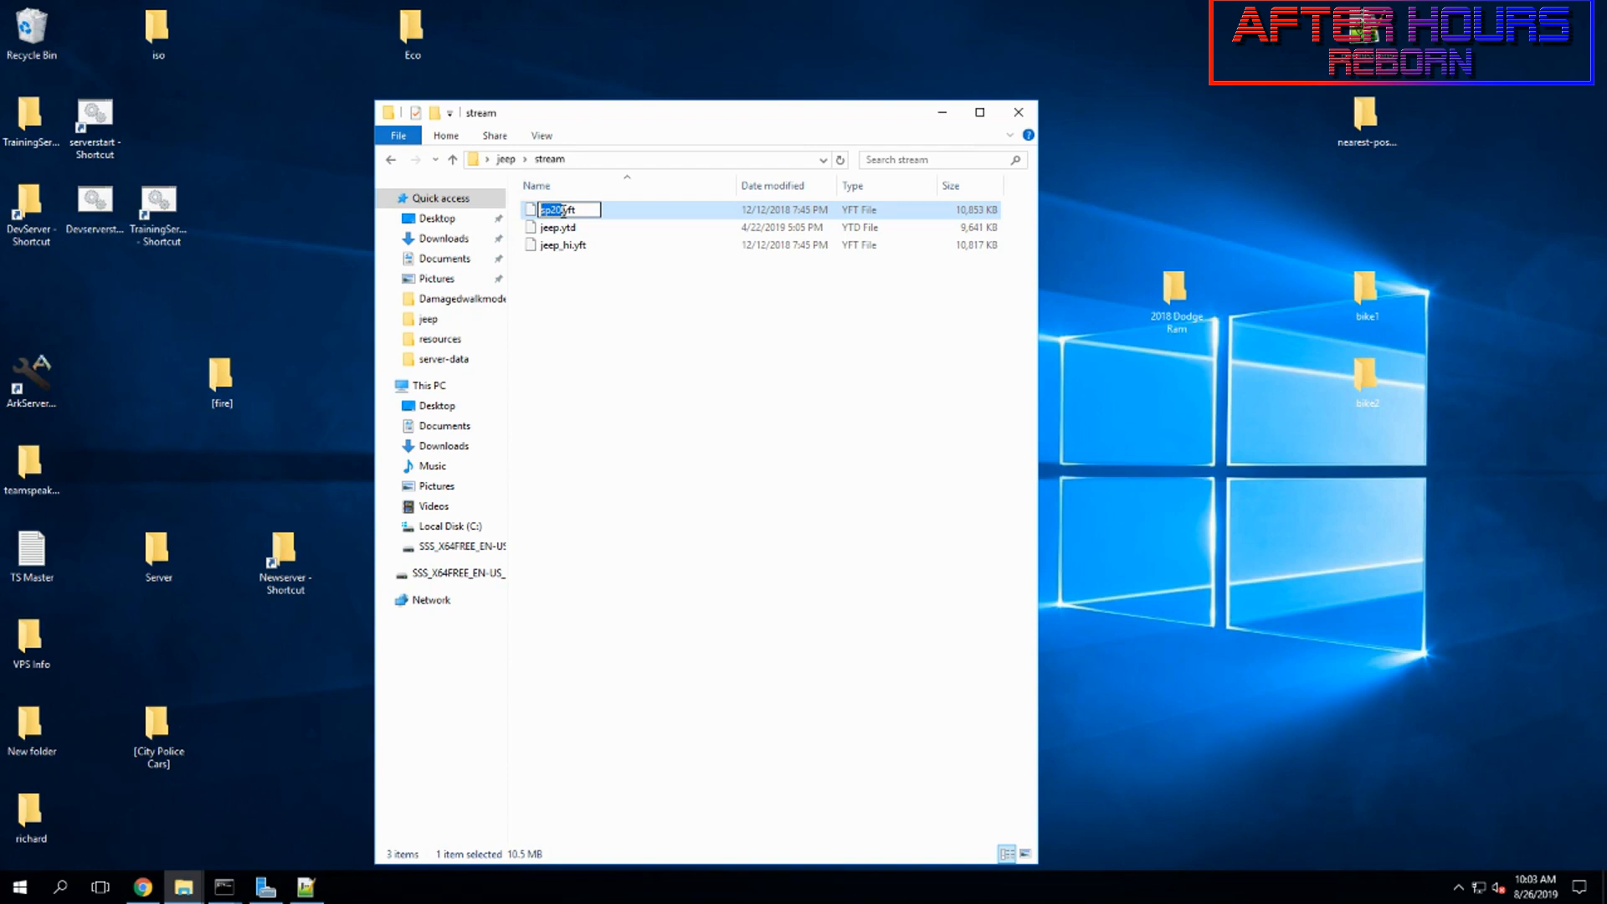
- Rename jeep.ytd to sp20.ytd
{"action": "left_click", "coordinate": [552, 229]}
{"action": "key", "text": "F2"}
{"action": "type", "text": "sp20"}
{"action": "key", "text": "Return"}
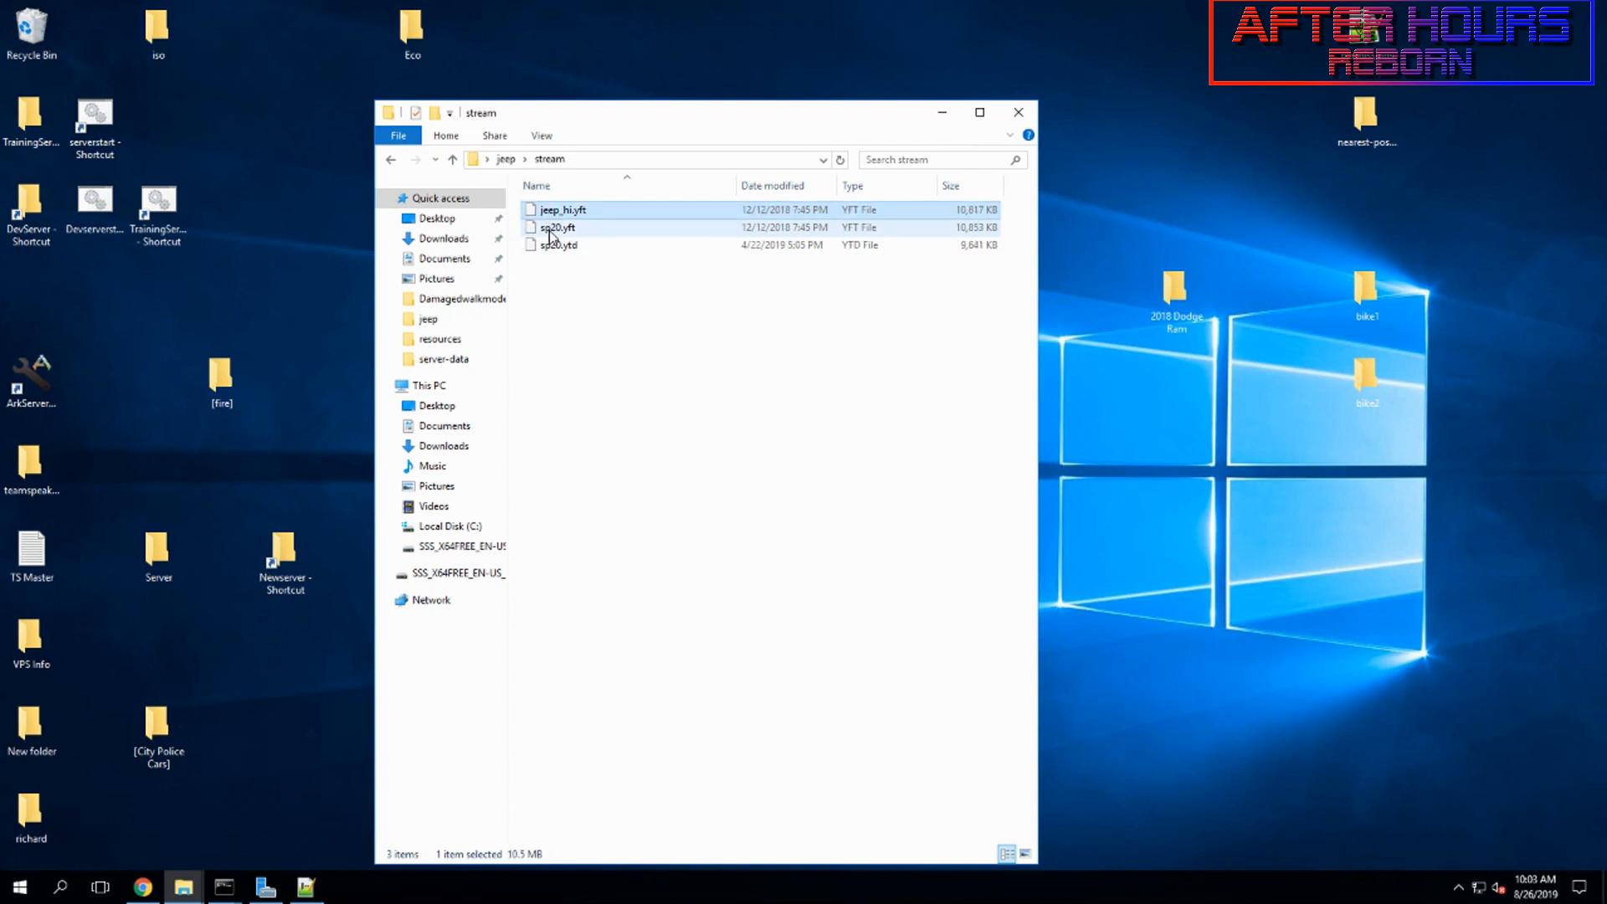
- Rename jeep_hi.yft to sp20_hi.yft, keeping its _hi suffix
{"action": "key", "text": "F2"}
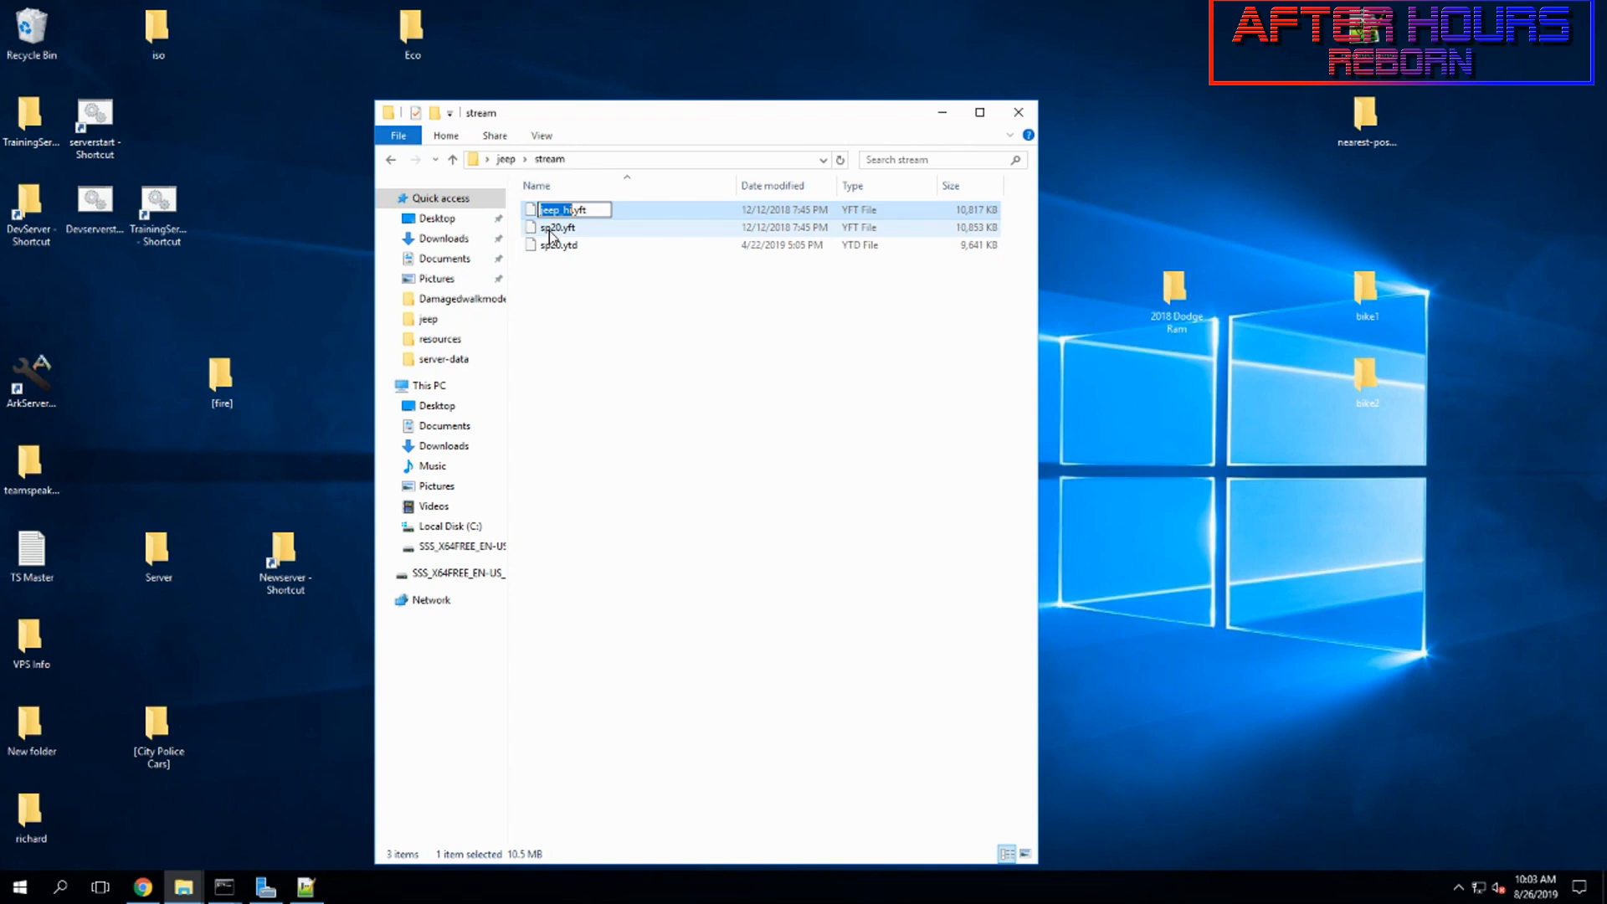
{"action": "key", "text": "Left"}
{"action": "key", "text": "Left"}
{"action": "key", "text": "BackSpace"}
{"action": "key", "text": "BackSpace"}
{"action": "key", "text": "BackSpace"}
{"action": "key", "text": "BackSpace"}
{"action": "key", "text": "BackSpace"}
{"action": "type", "text": "sp20_"}
{"action": "left_click", "coordinate": [608, 375]}
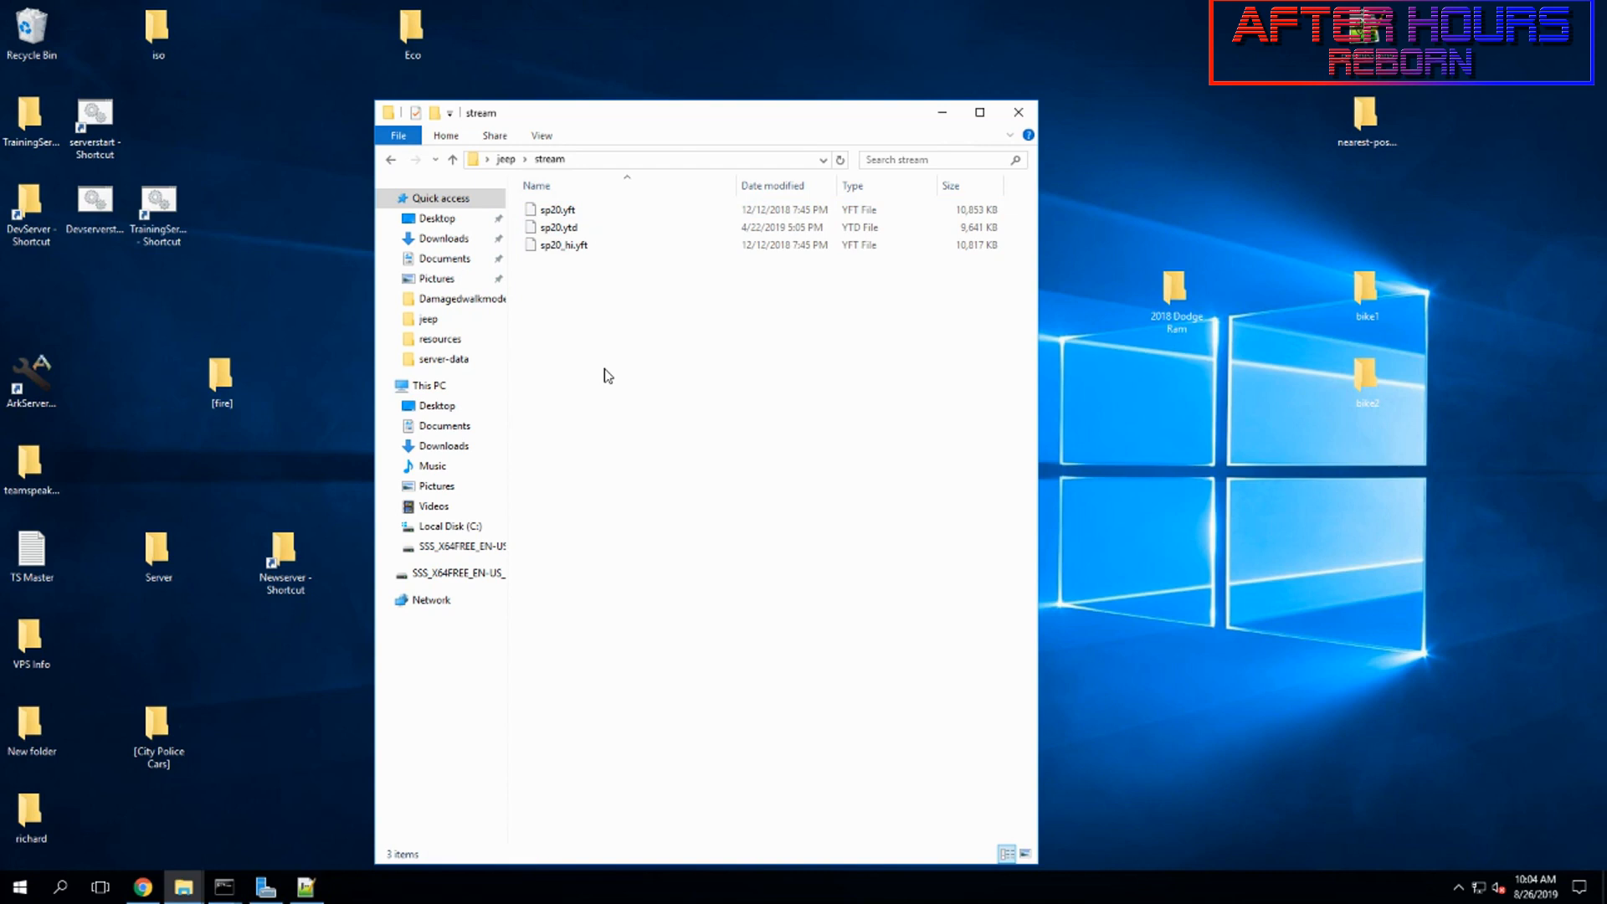
- Open the jeep folder's vehicles, carvariations, carcols and __resource files in Notepad++
{"action": "left_click", "coordinate": [506, 160]}
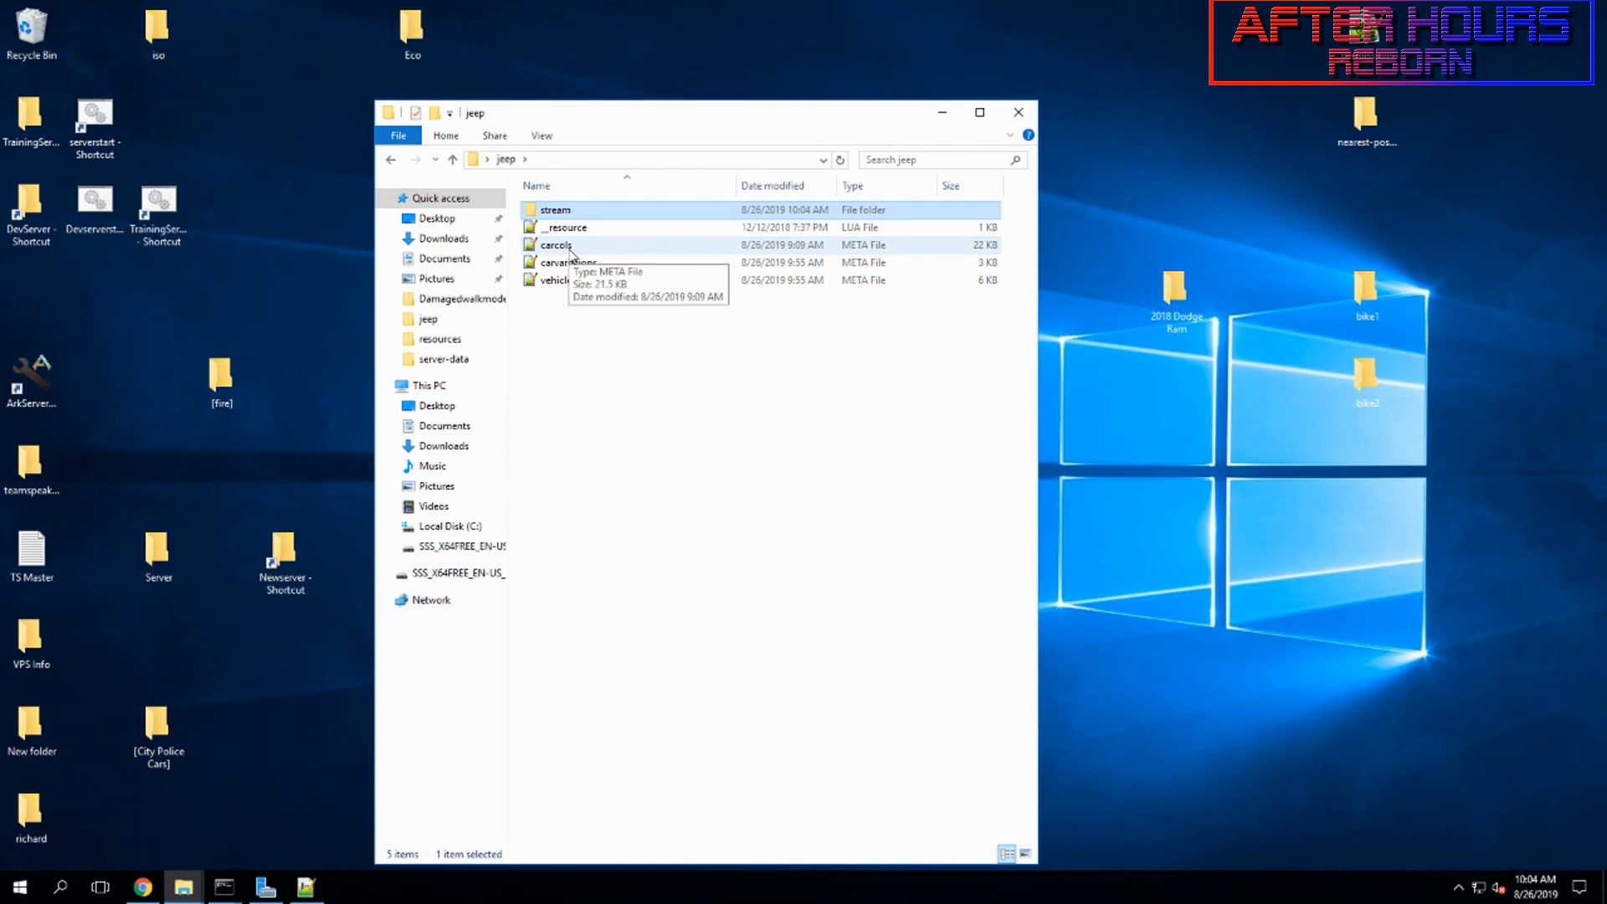
{"action": "double_click", "coordinate": [557, 282]}
{"action": "left_click", "coordinate": [554, 265]}
{"action": "double_click", "coordinate": [554, 266]}
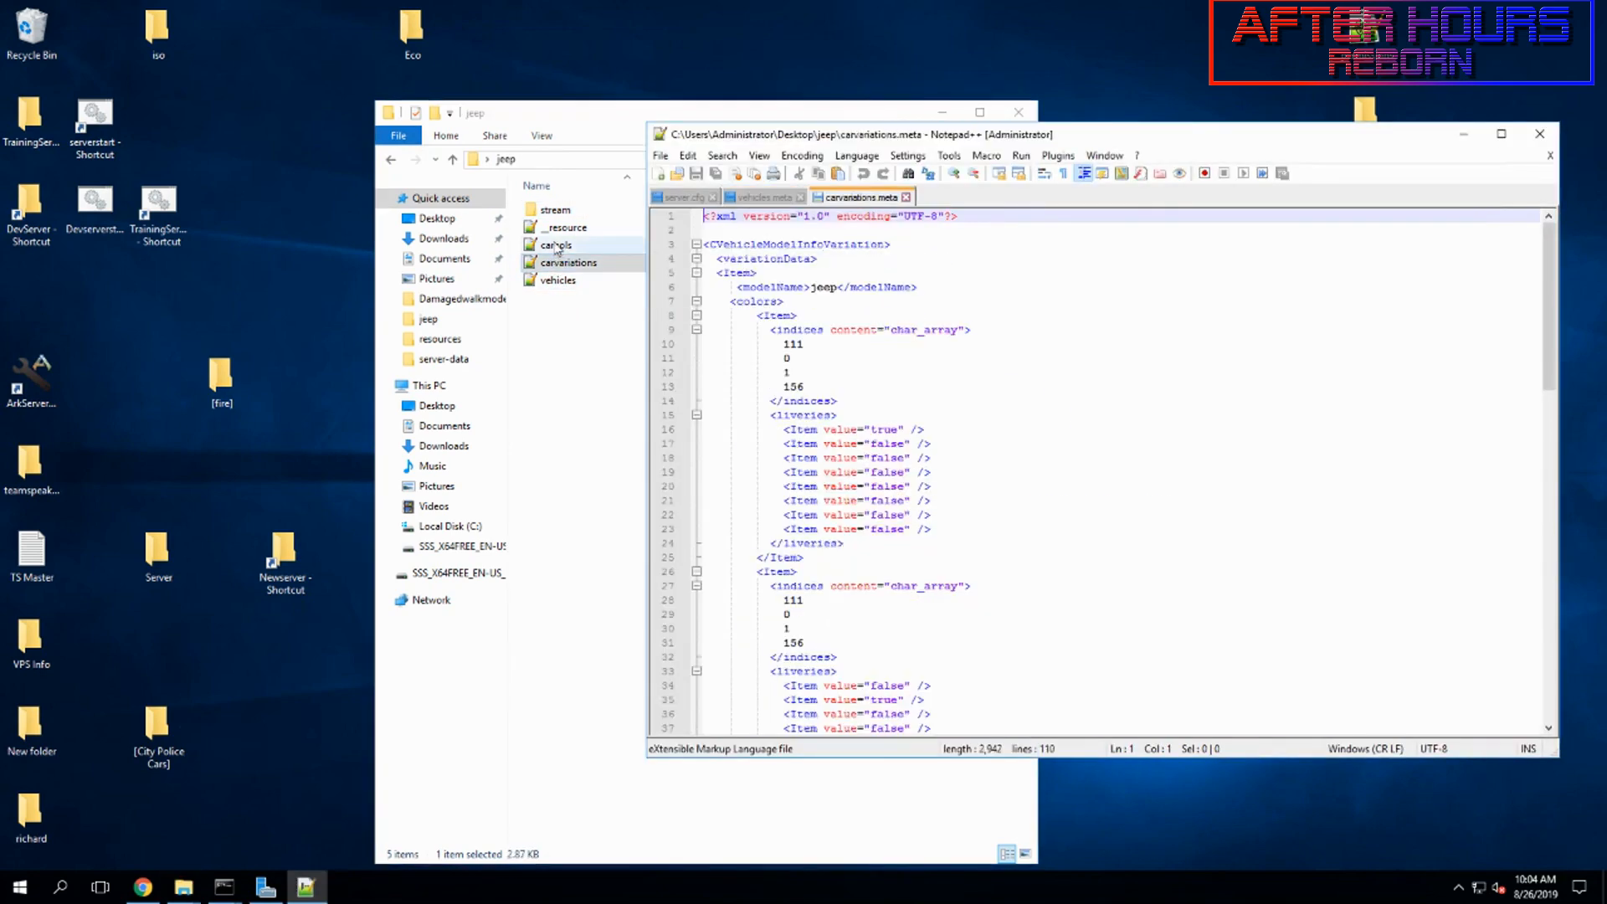
{"action": "double_click", "coordinate": [557, 246]}
{"action": "double_click", "coordinate": [558, 229]}
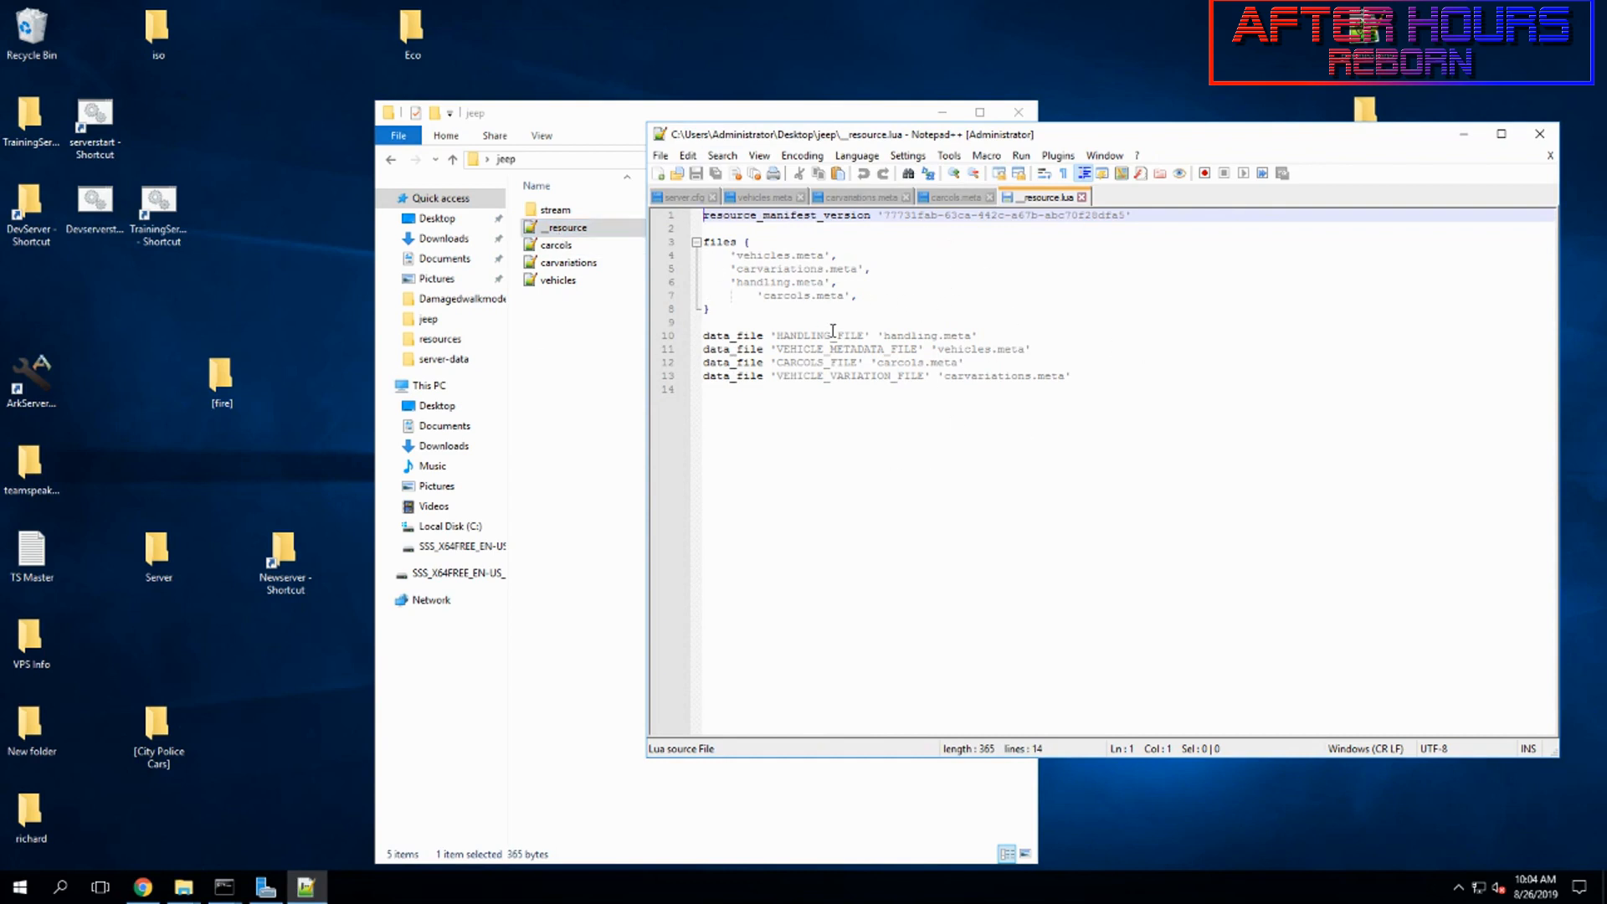
- Close __resource.lua, then examine the siren id value in carcols.meta and close that file too
{"action": "left_click", "coordinate": [1081, 196]}
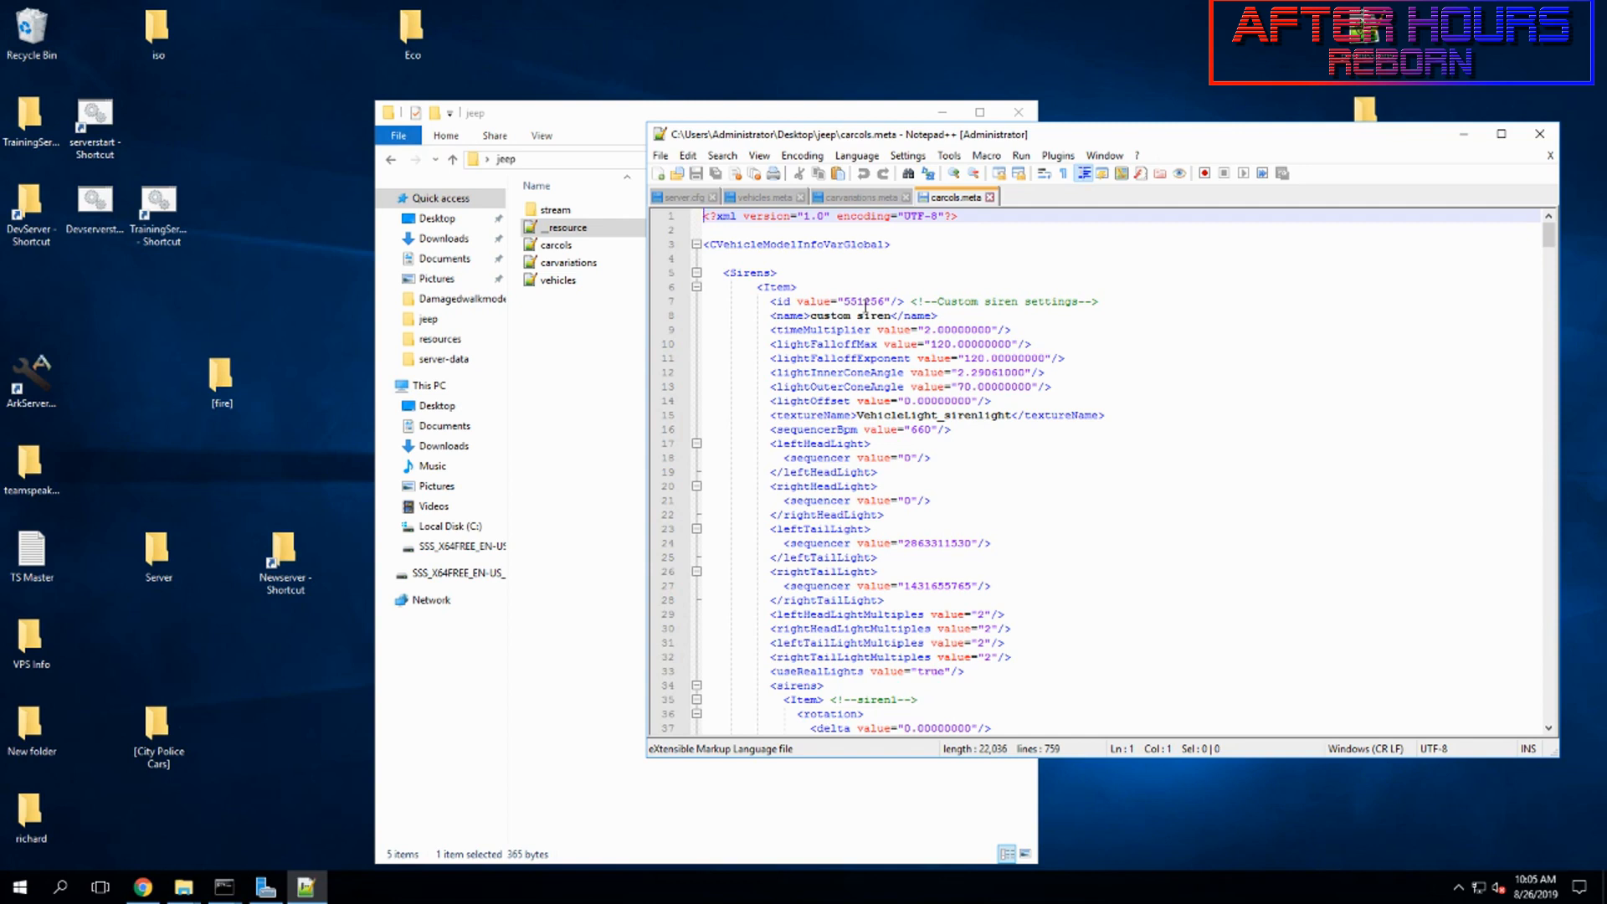
{"action": "left_click_drag", "start_coordinate": [886, 303], "coordinate": [843, 303]}
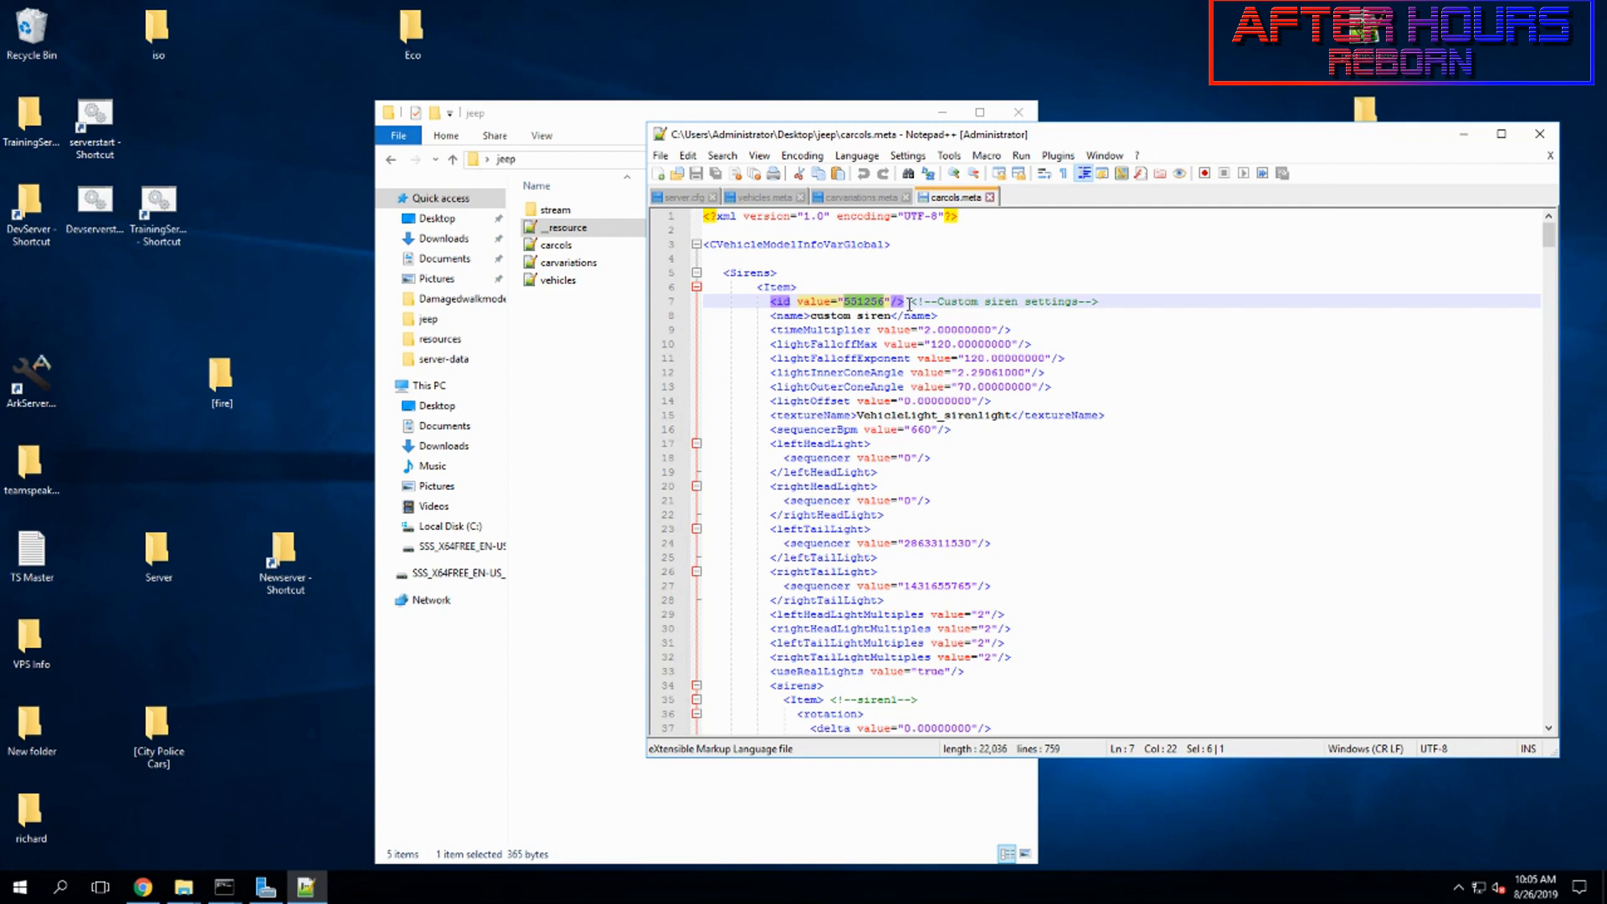
{"action": "left_click", "coordinate": [989, 197]}
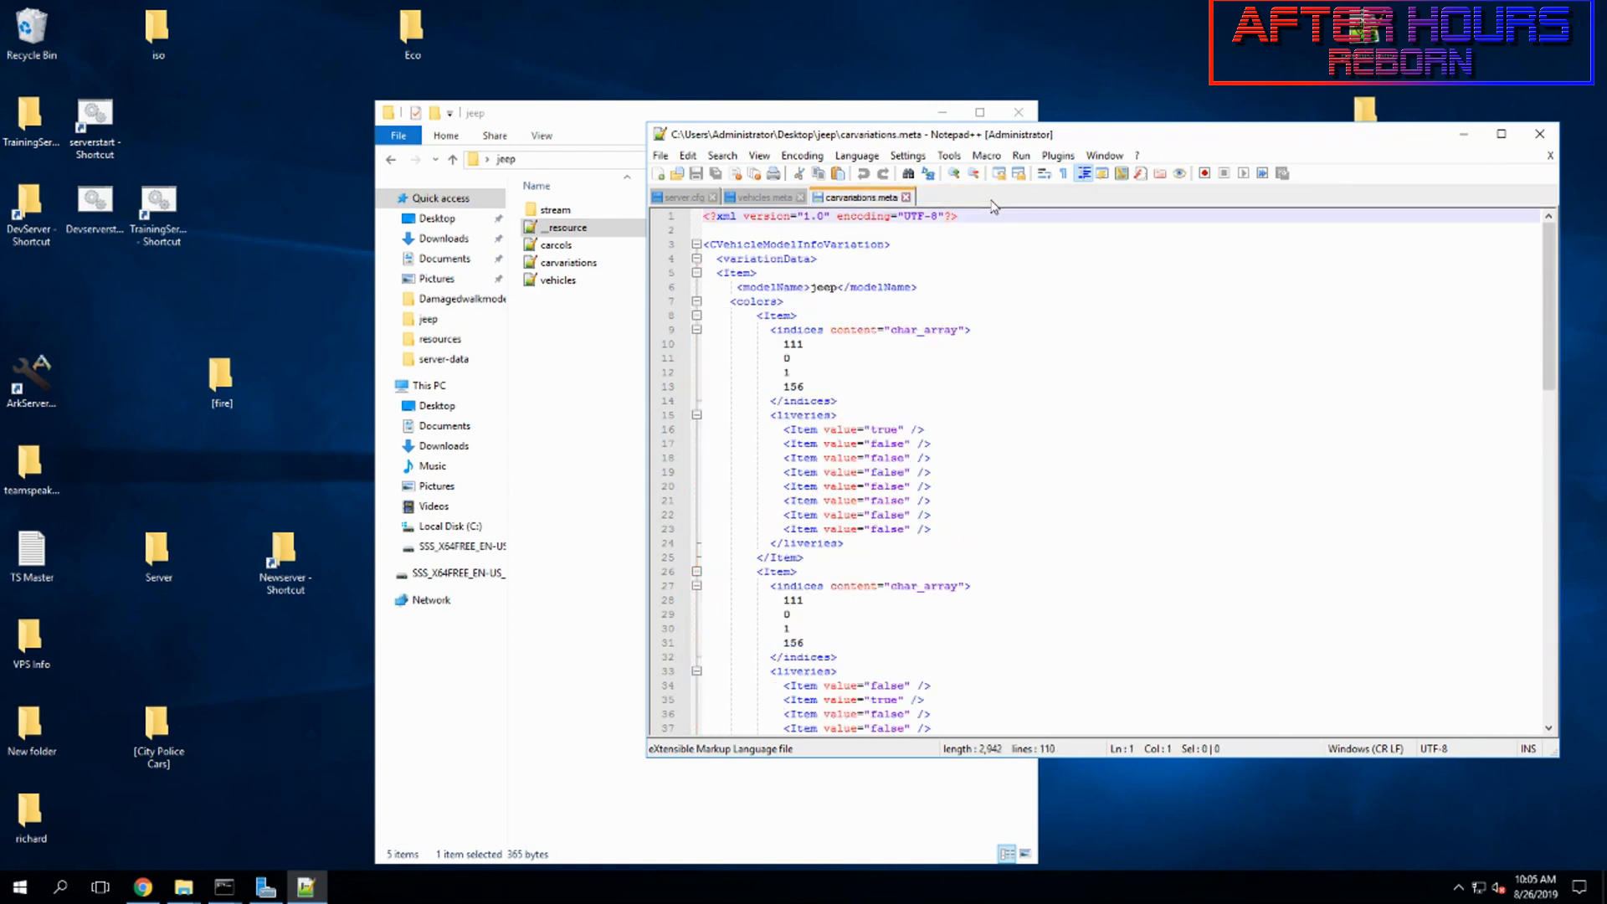
- Replace every occurrence of jeep with sp20 in carvariations.meta
{"action": "left_click", "coordinate": [763, 201]}
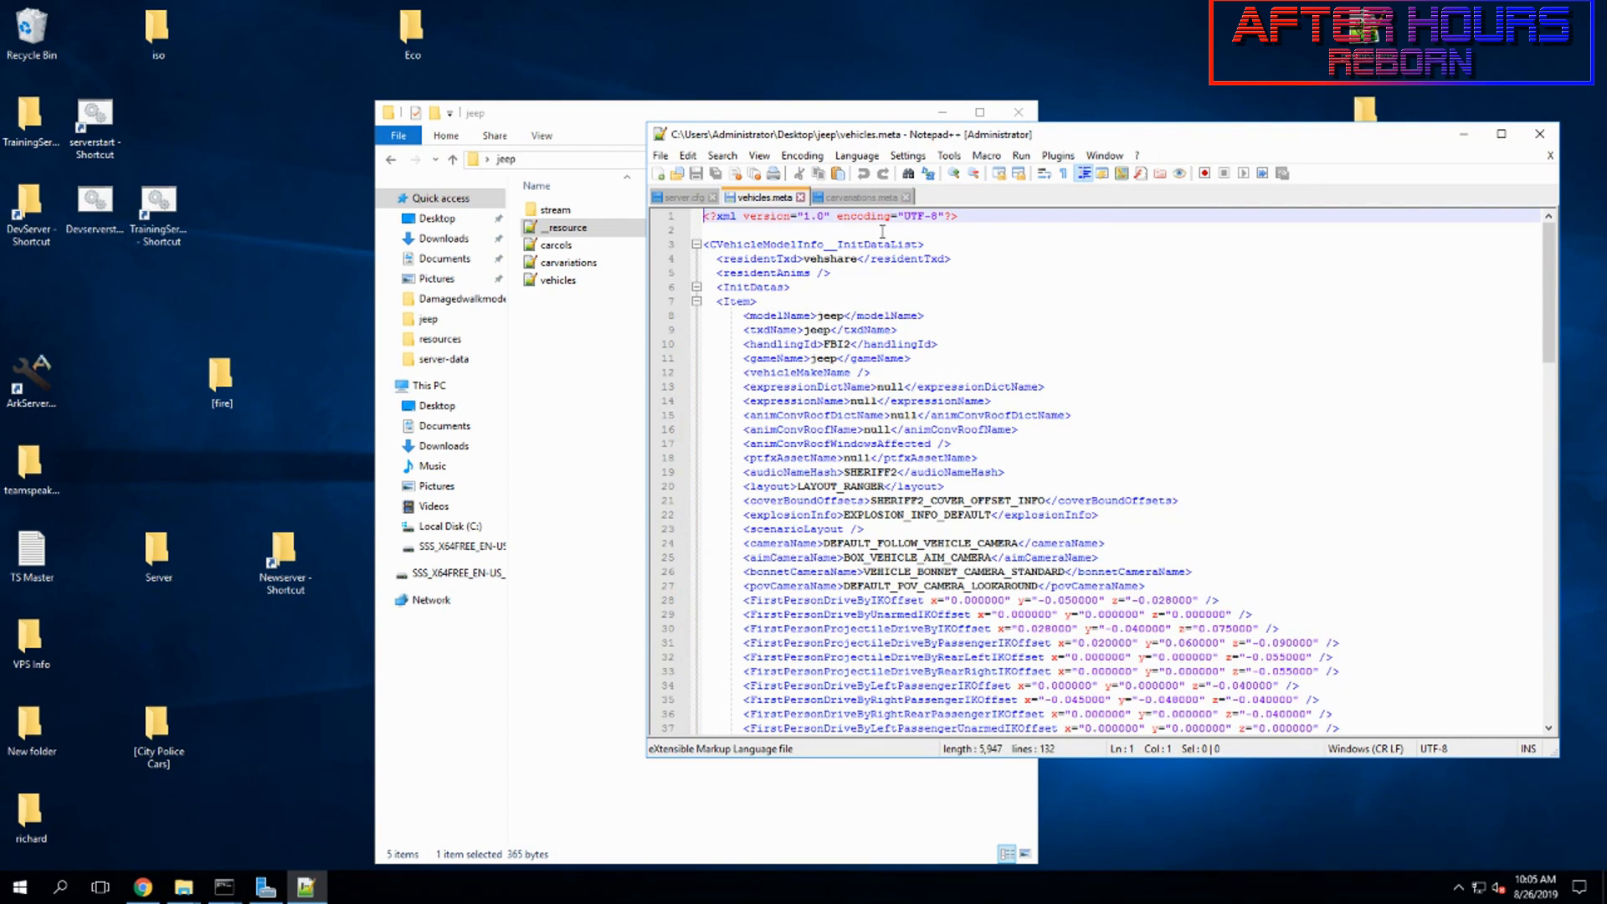
{"action": "left_click", "coordinate": [861, 198]}
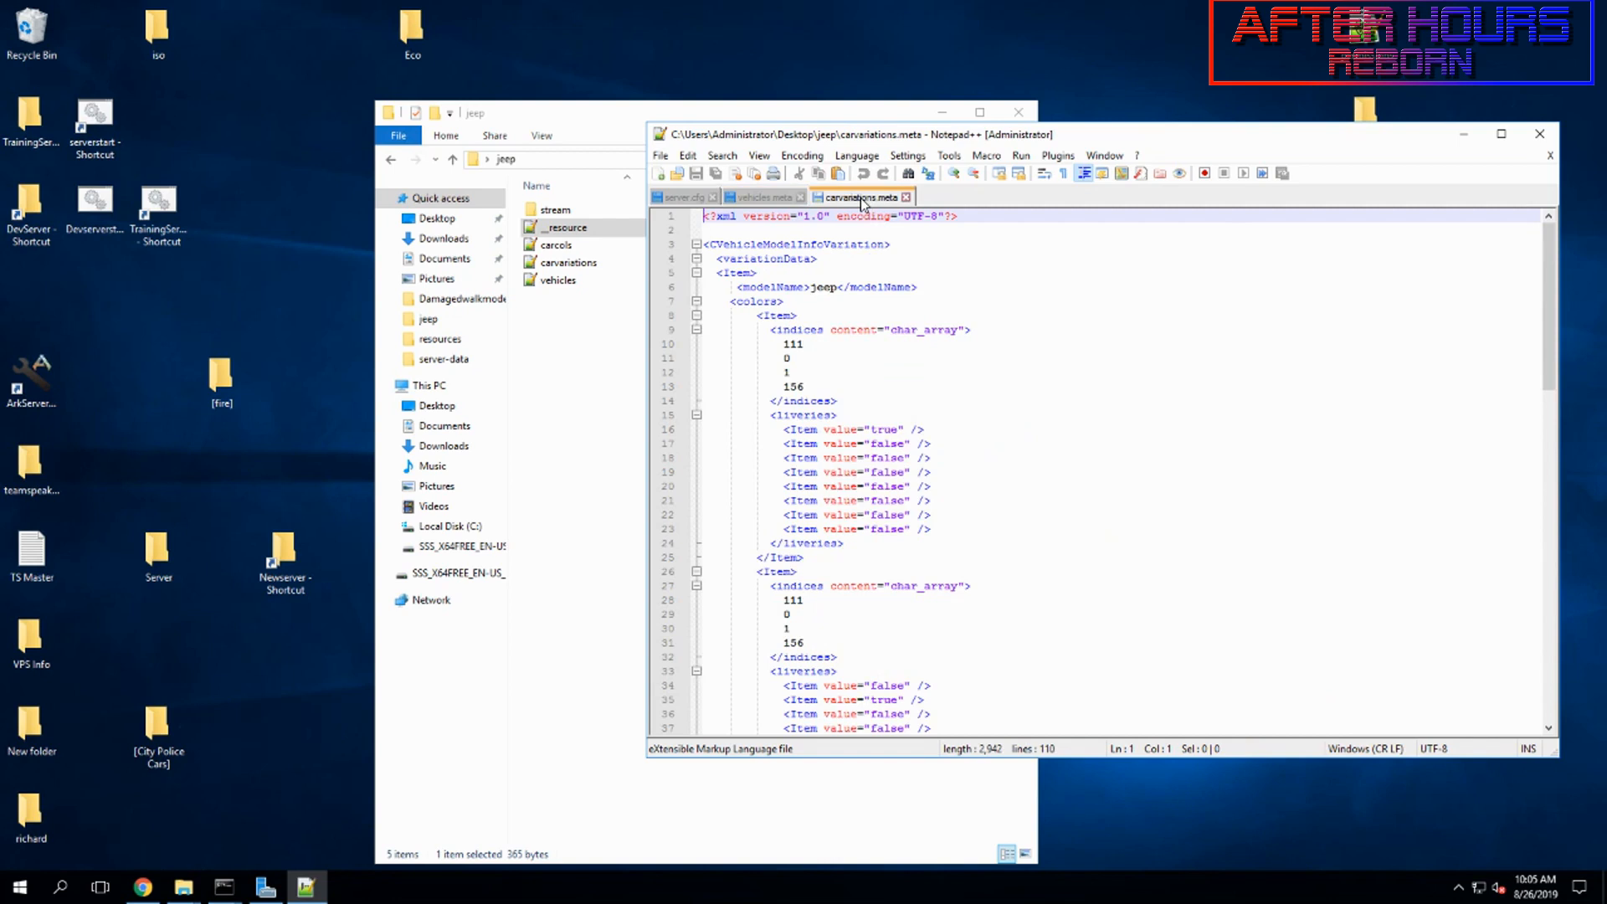
{"action": "left_click_drag", "start_coordinate": [840, 284], "coordinate": [811, 287]}
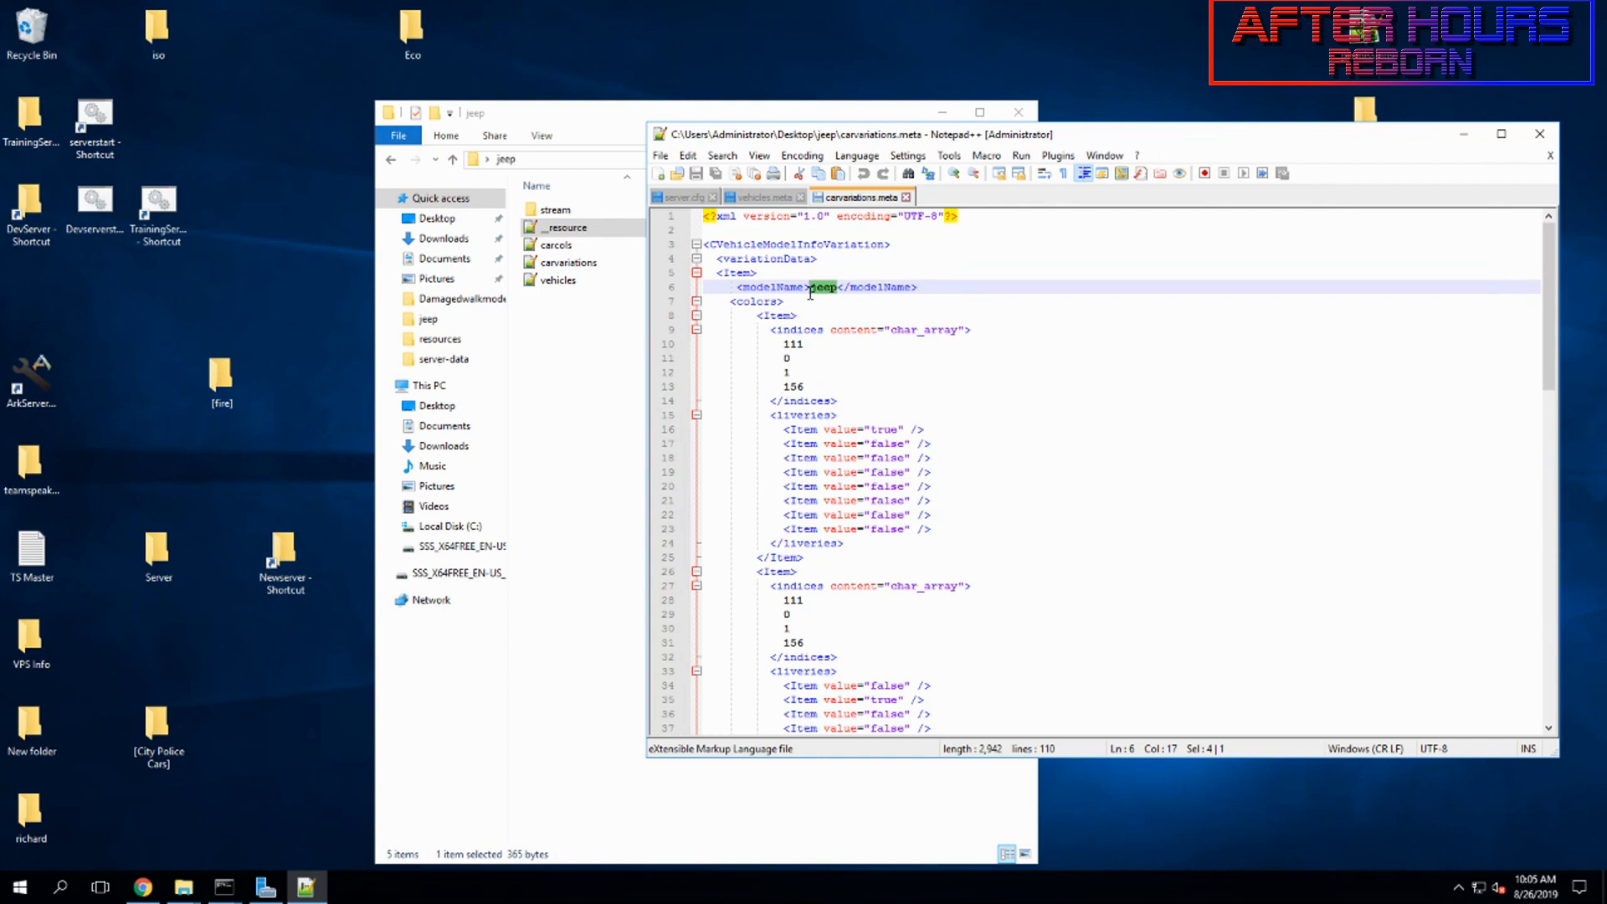
{"action": "key", "text": "ctrl+f"}
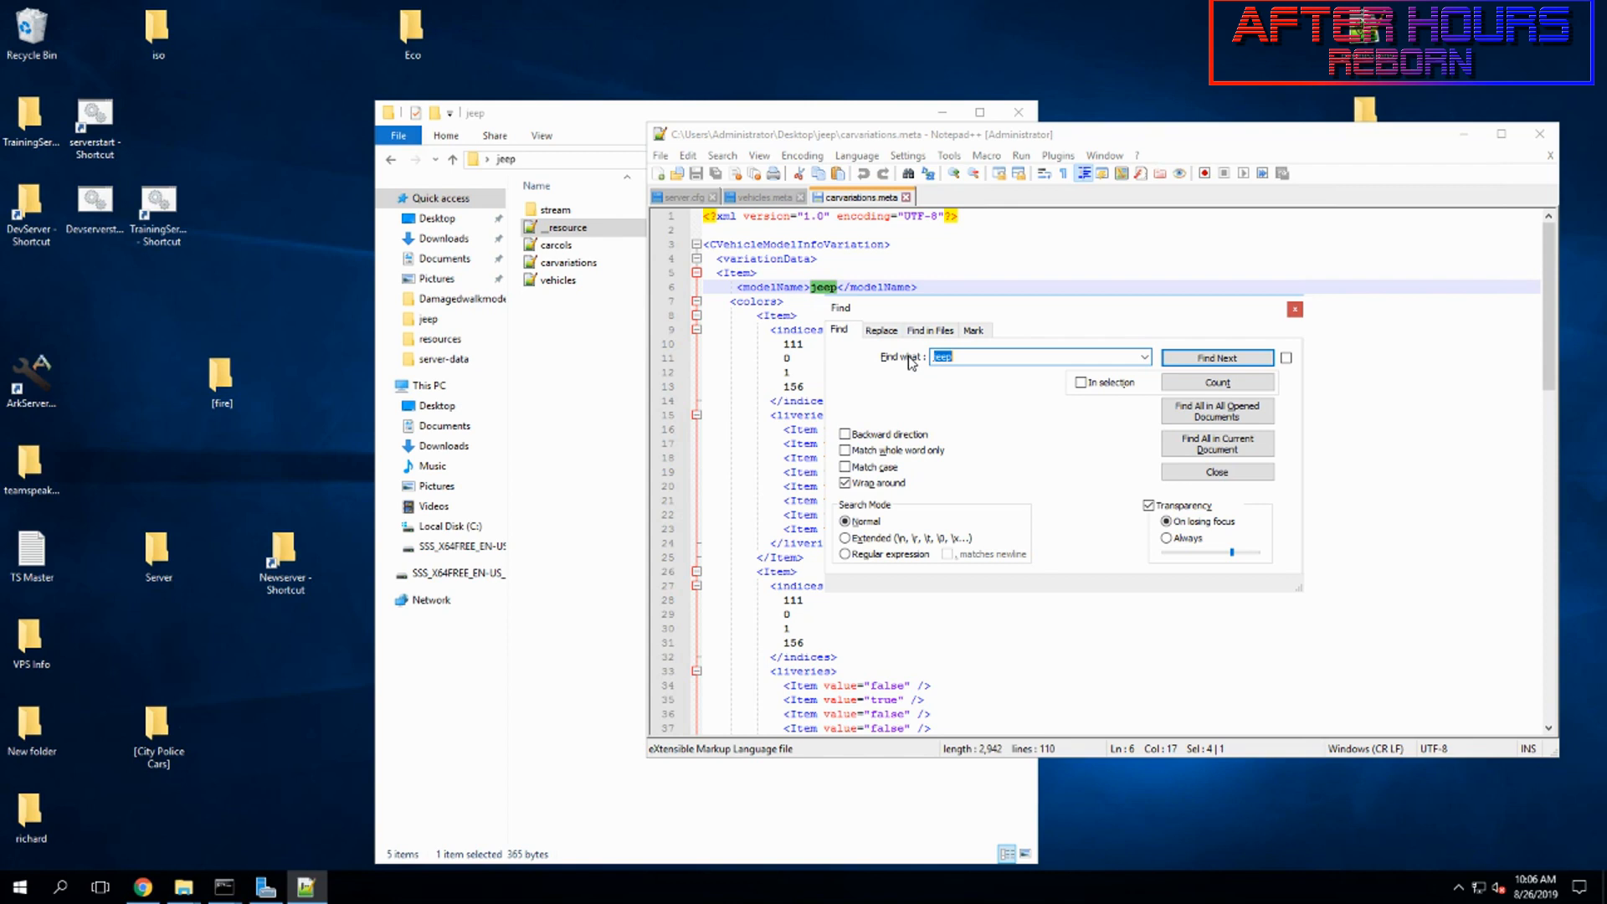
{"action": "left_click", "coordinate": [883, 333]}
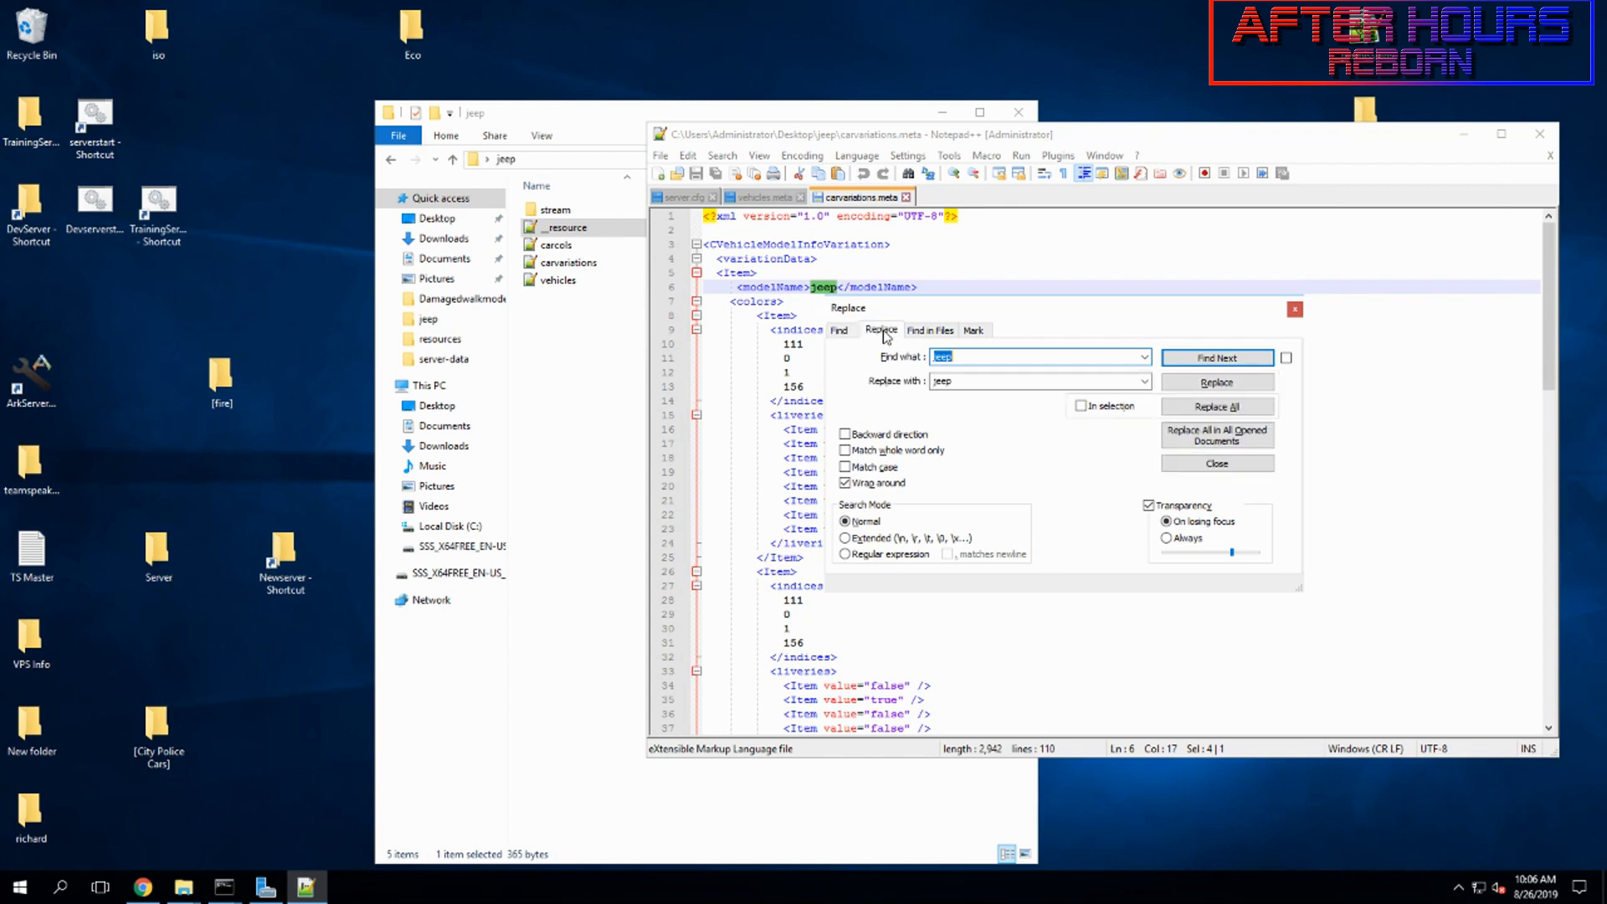
{"action": "double_click", "coordinate": [951, 383]}
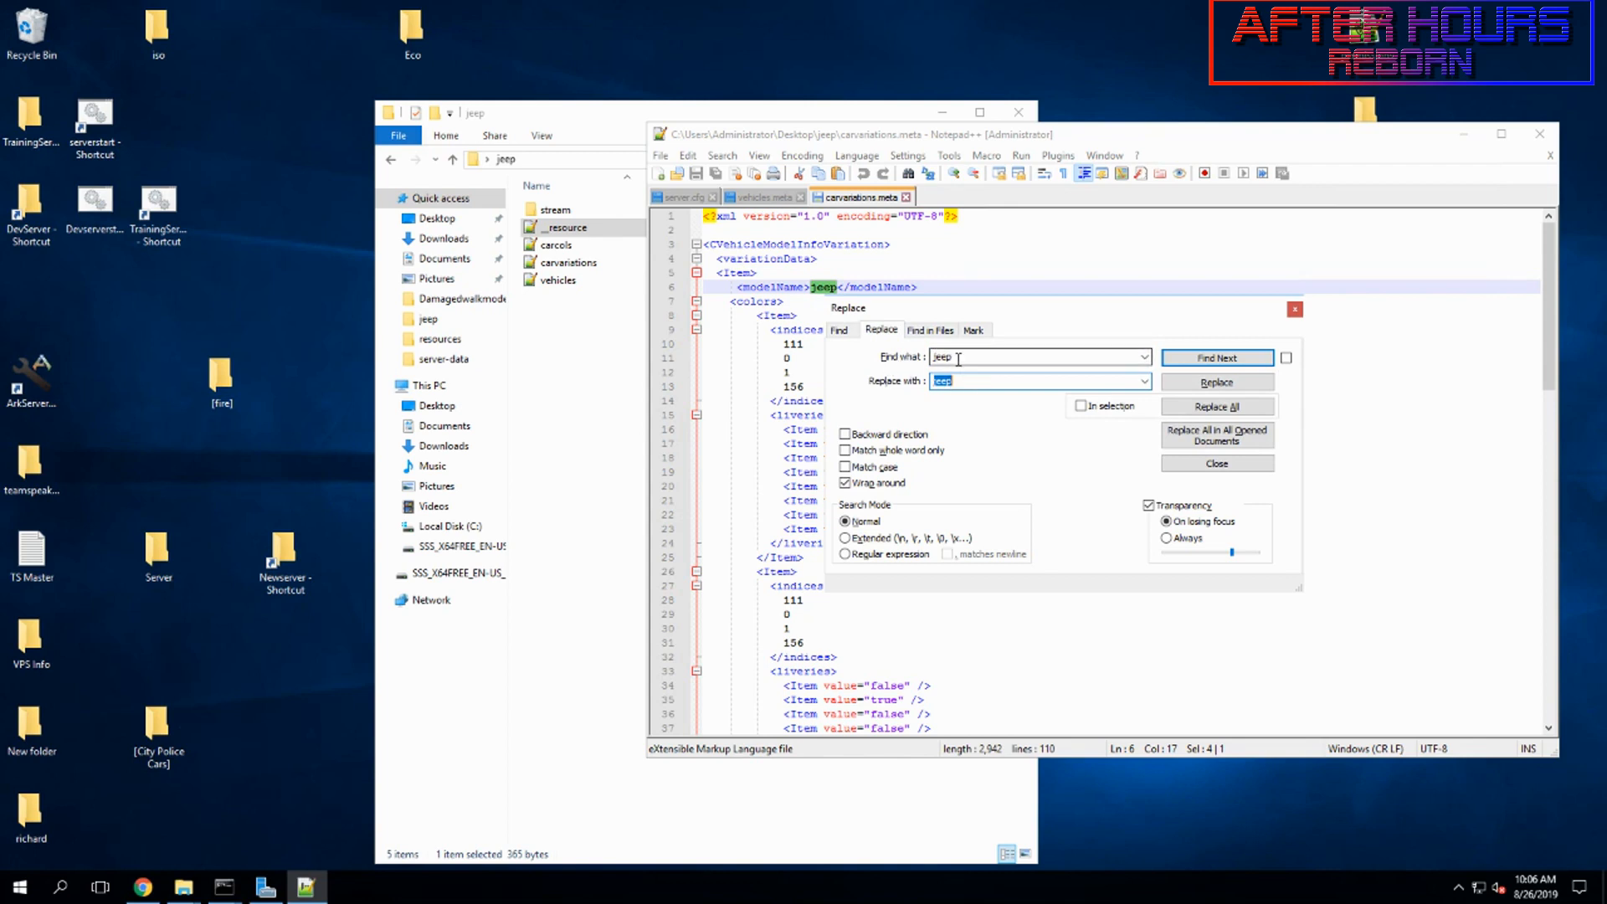
{"action": "type", "text": "sp20"}
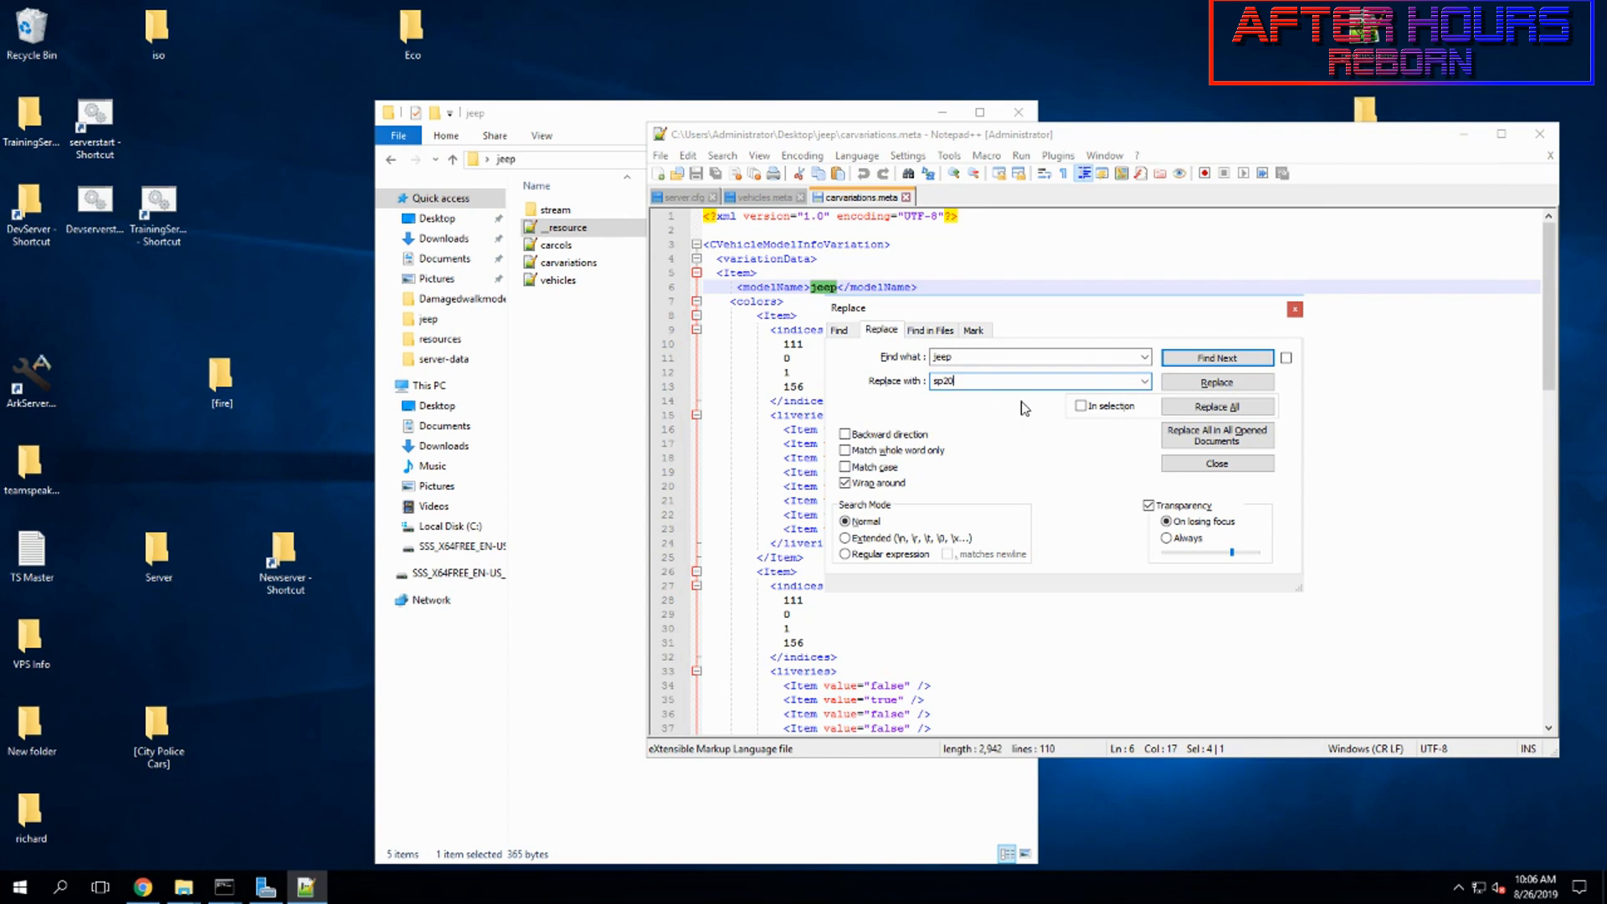
{"action": "left_click", "coordinate": [1234, 410]}
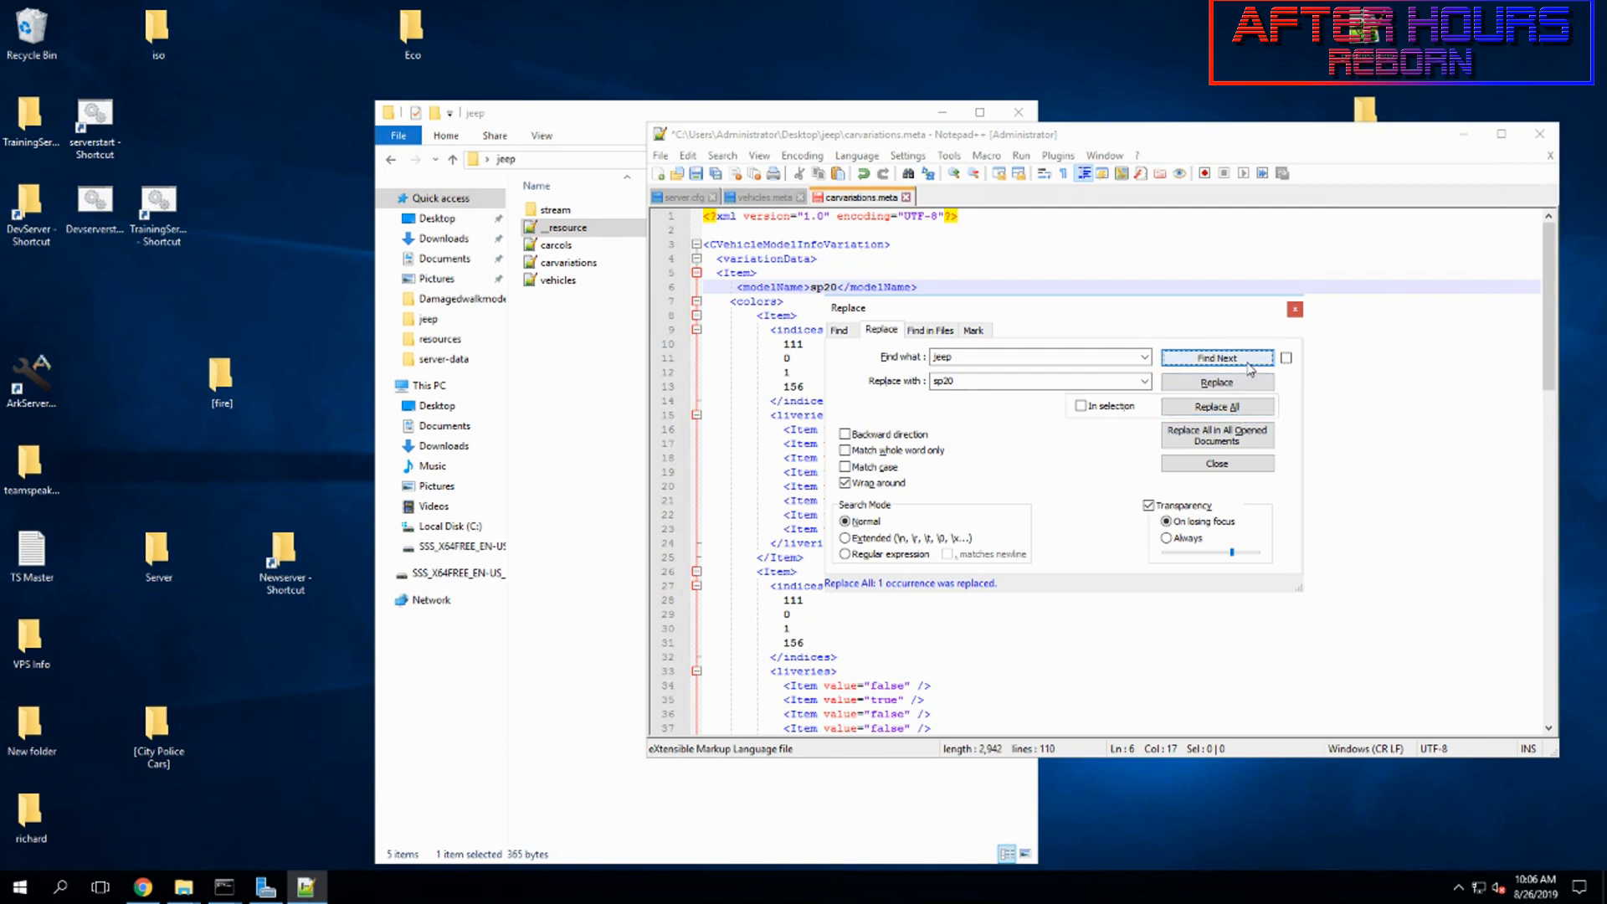
{"action": "left_click", "coordinate": [1295, 312]}
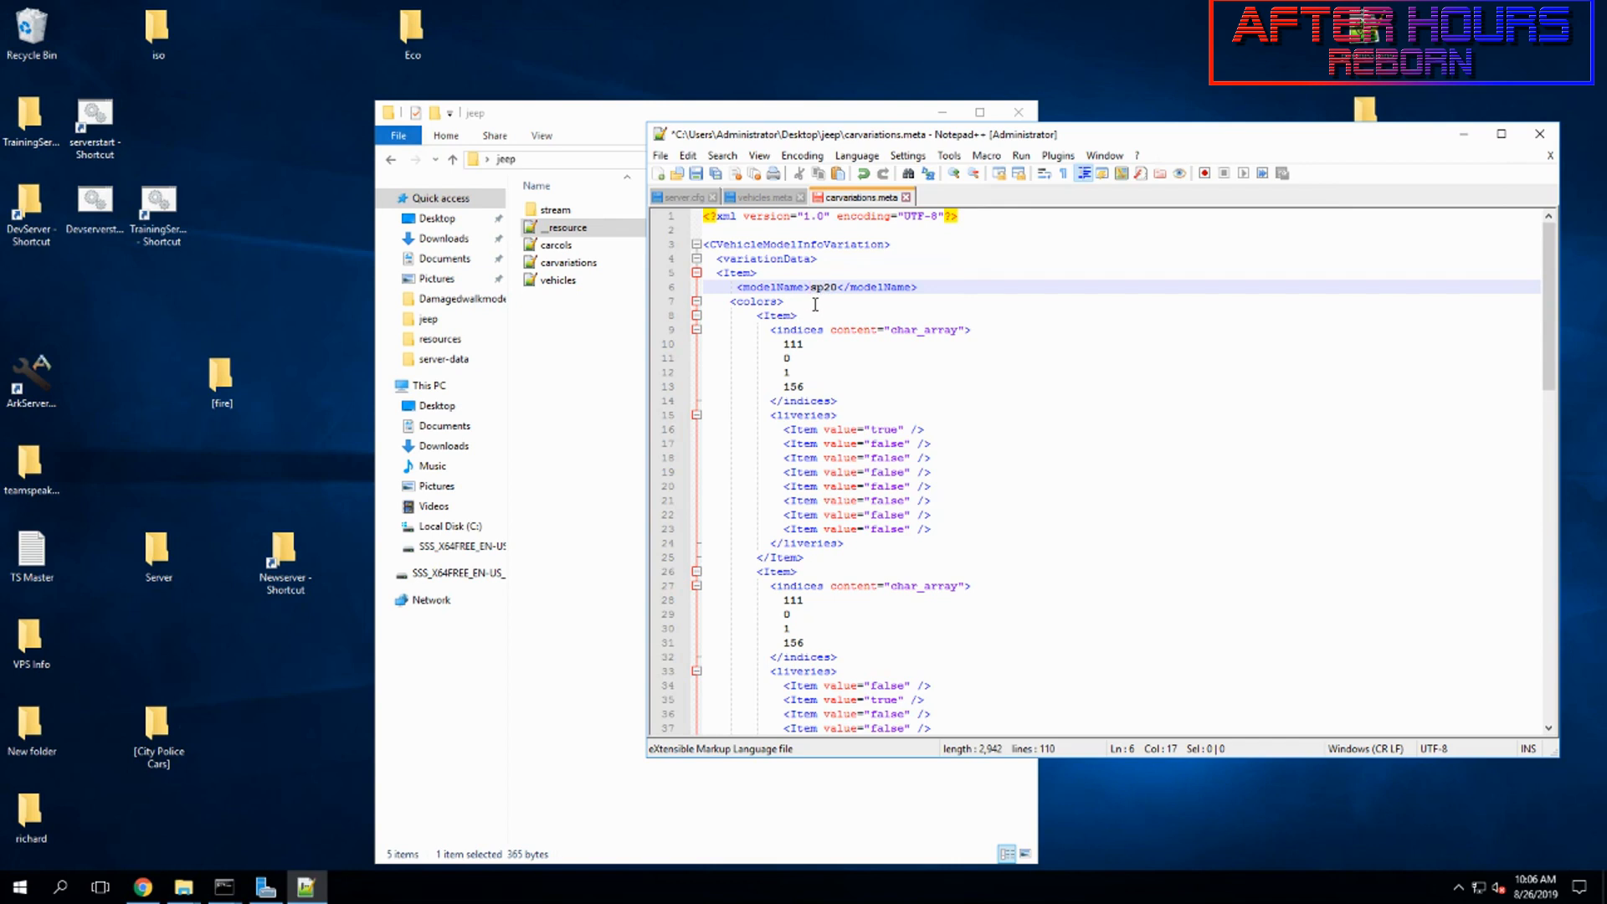
- Save carvariations.meta with no trailing space after the sp20 model name, and close the file
{"action": "left_click", "coordinate": [816, 303]}
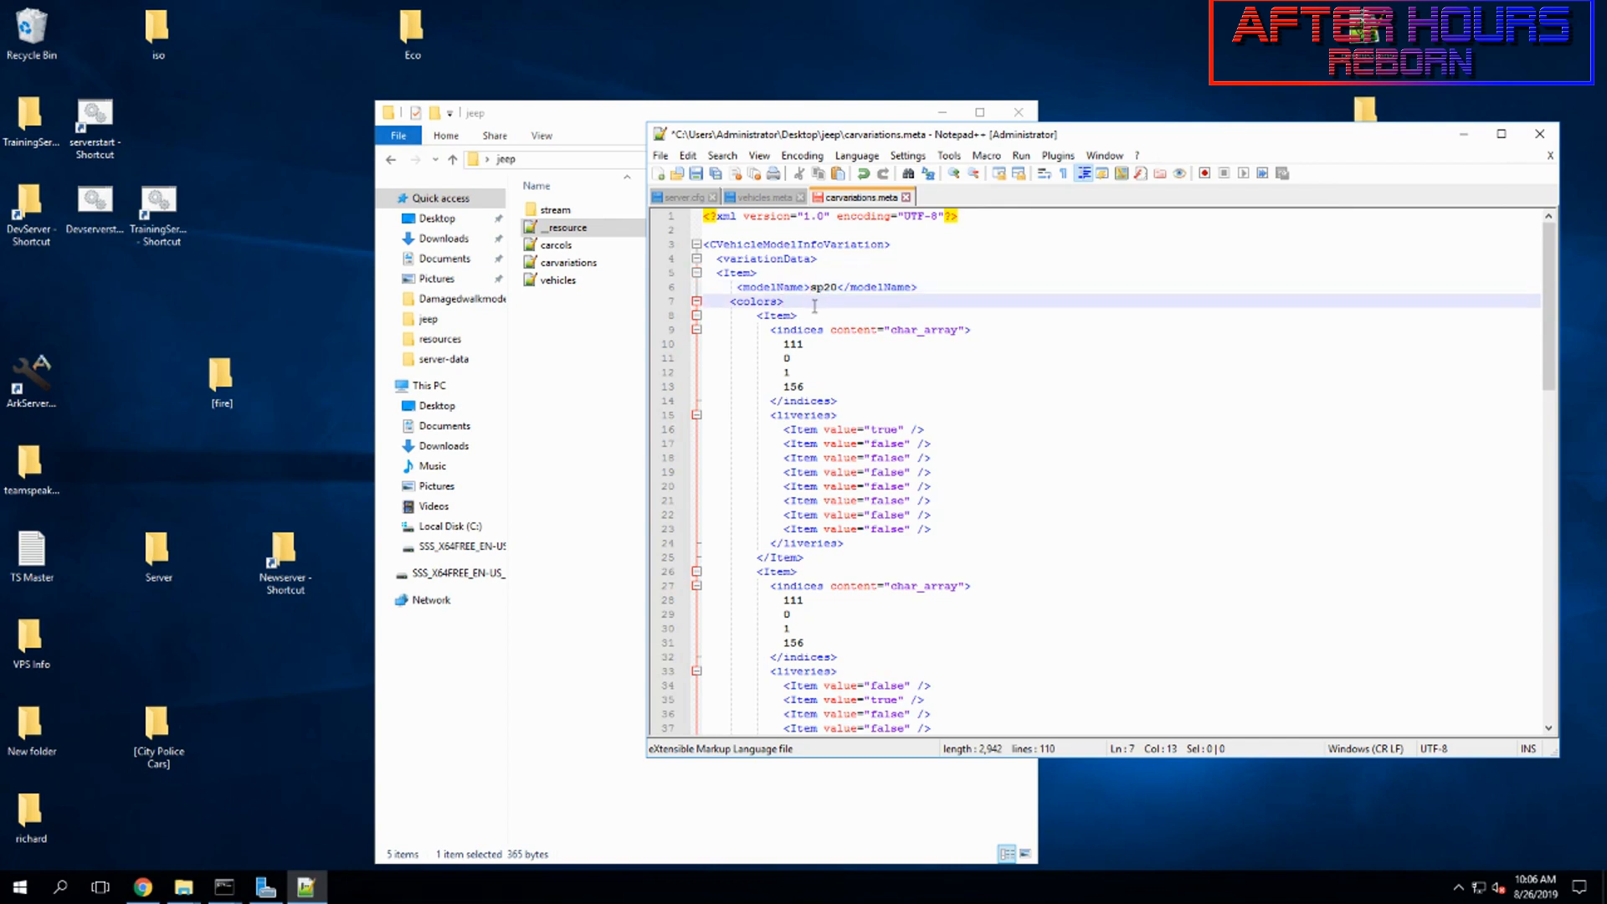
{"action": "key", "text": "ctrl+s"}
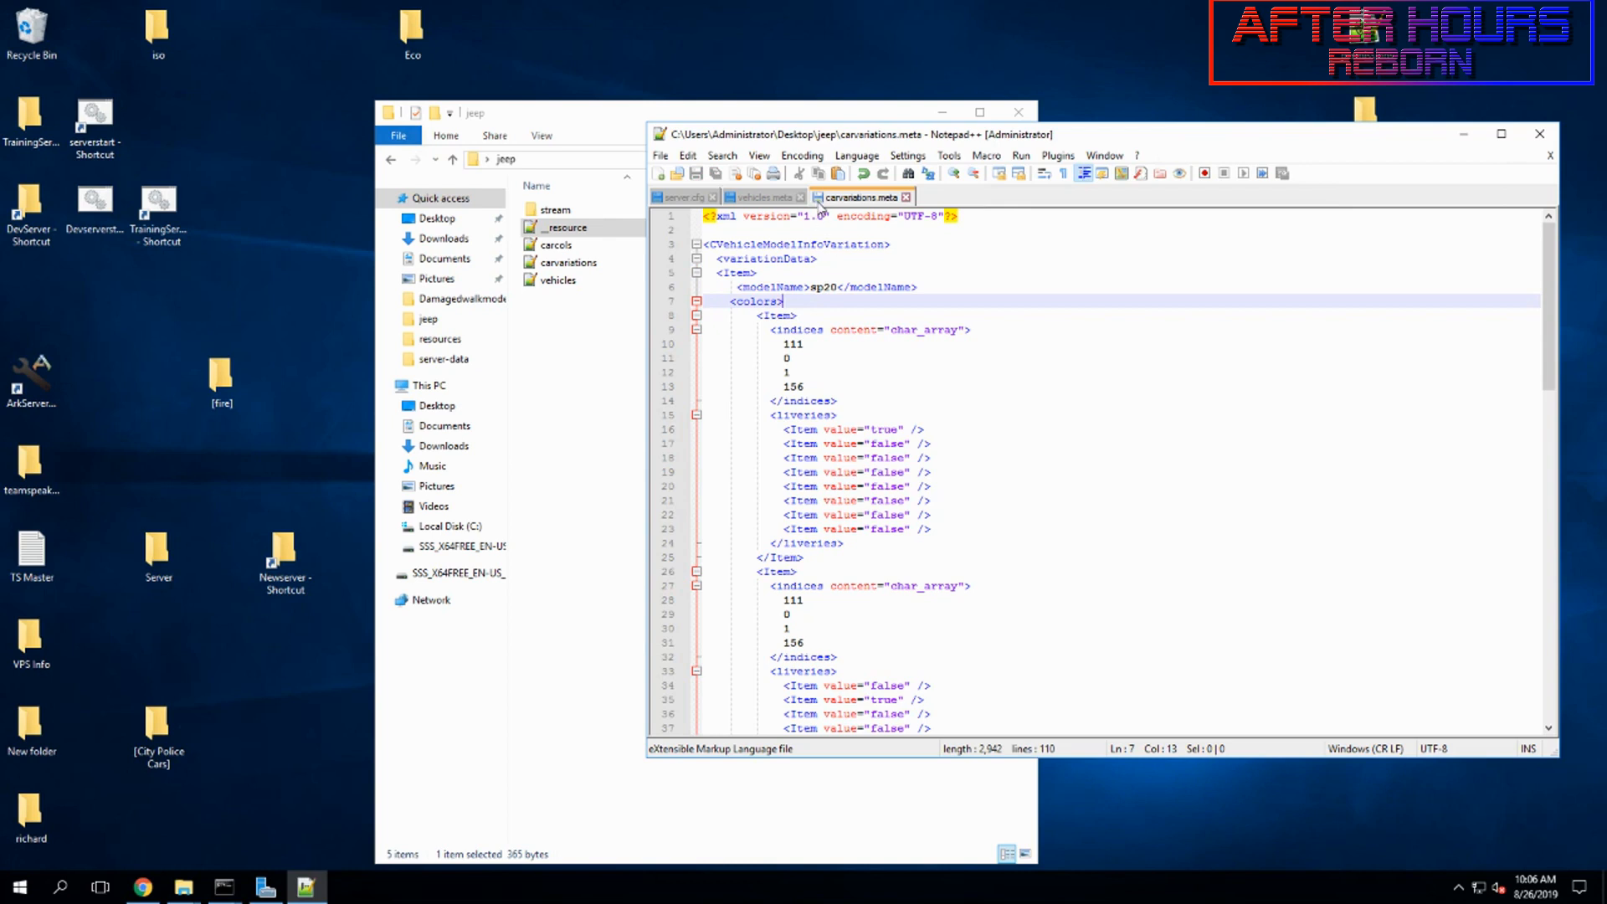
{"action": "left_click", "coordinate": [837, 287]}
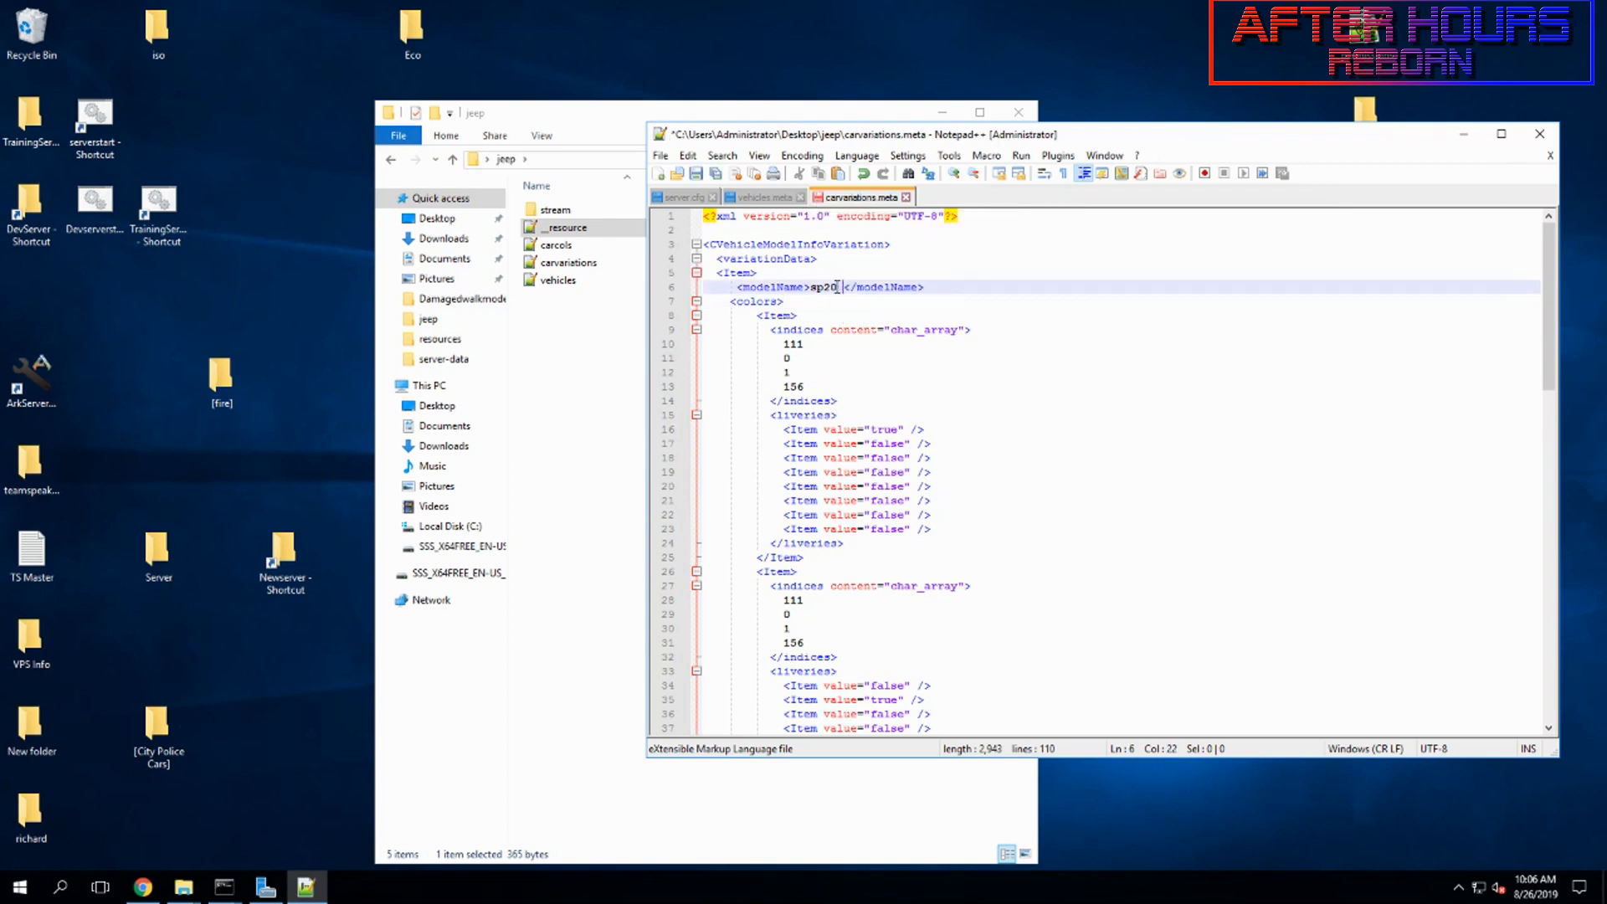
{"action": "key", "text": "BackSpace"}
{"action": "key", "text": "ctrl+s"}
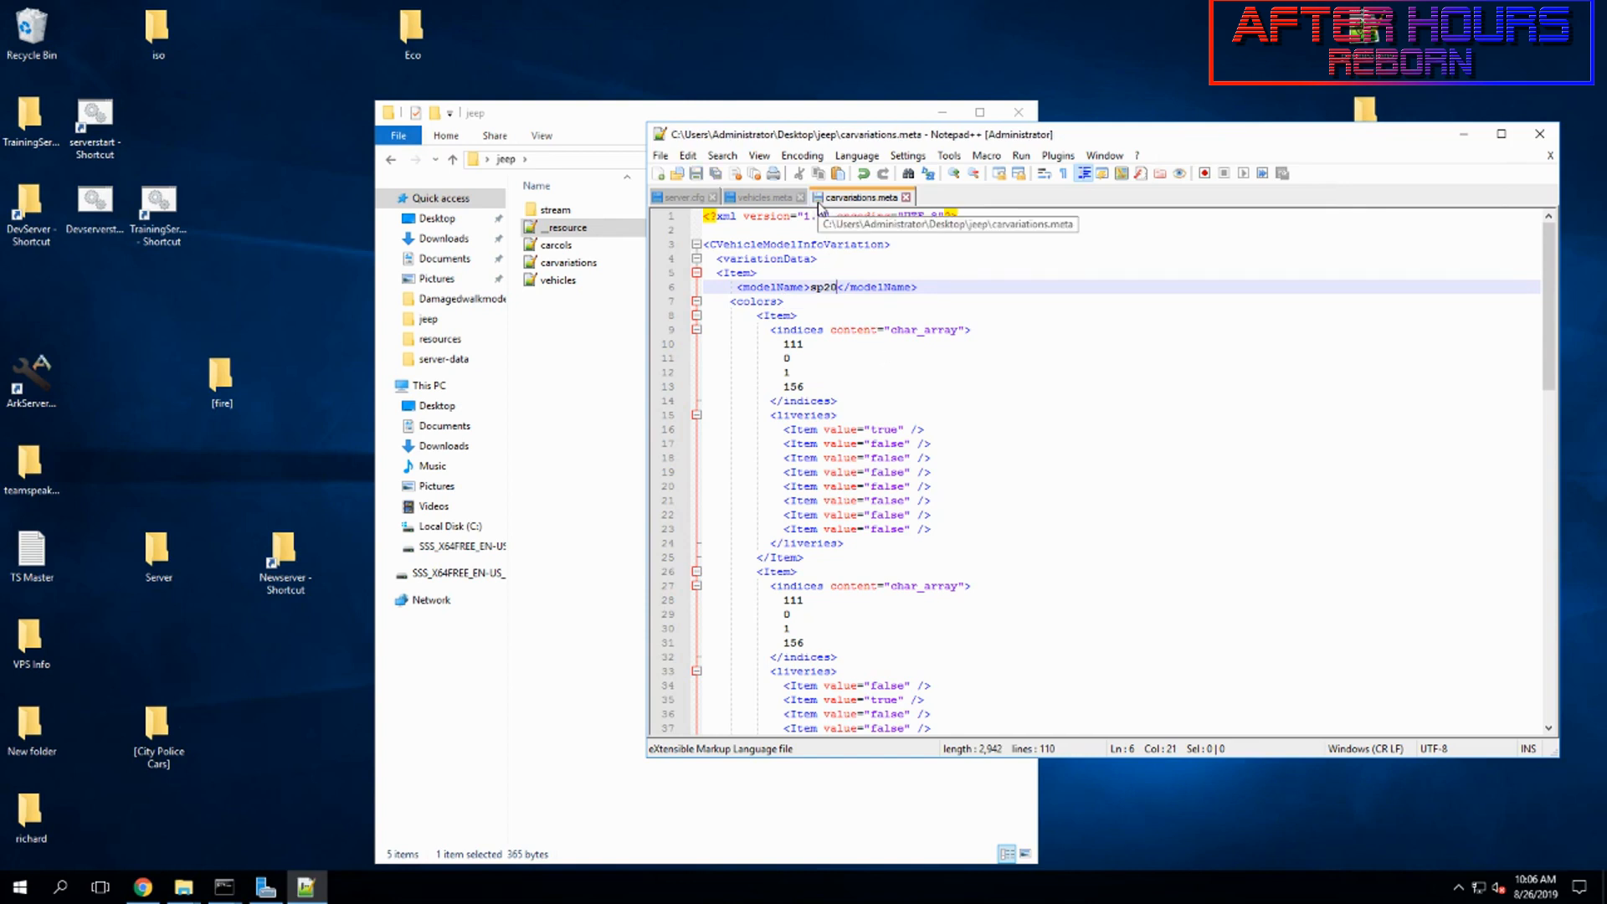
{"action": "left_click", "coordinate": [905, 197]}
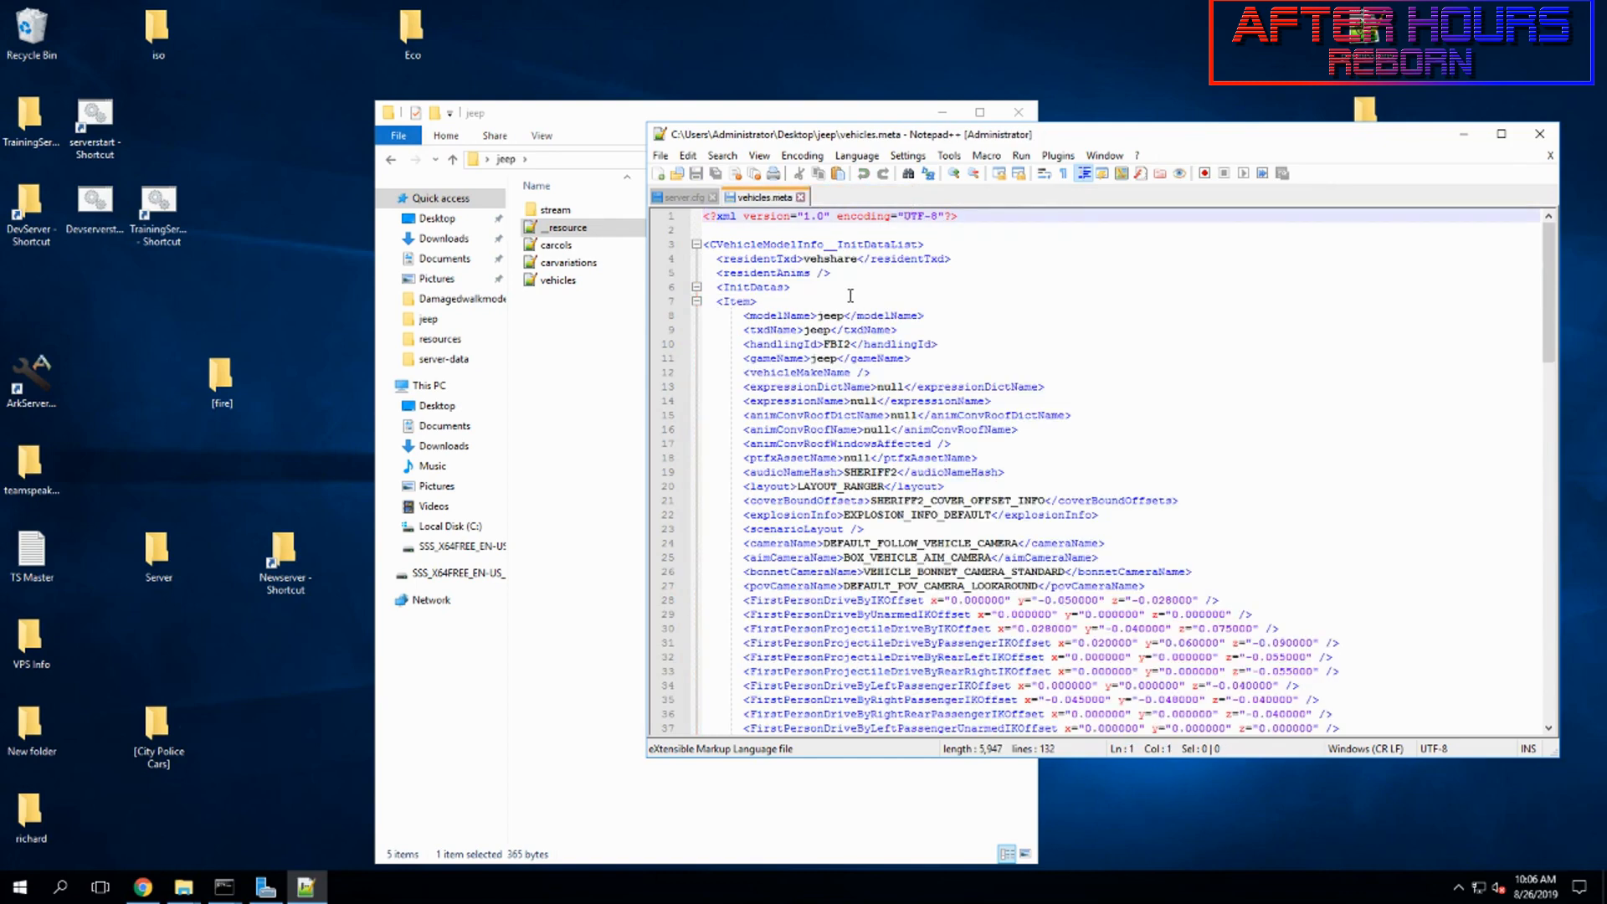
- Replace every occurrence of jeep with sp20 in vehicles.meta, covering the model, txd and game names
{"action": "left_click_drag", "start_coordinate": [843, 315], "coordinate": [820, 314]}
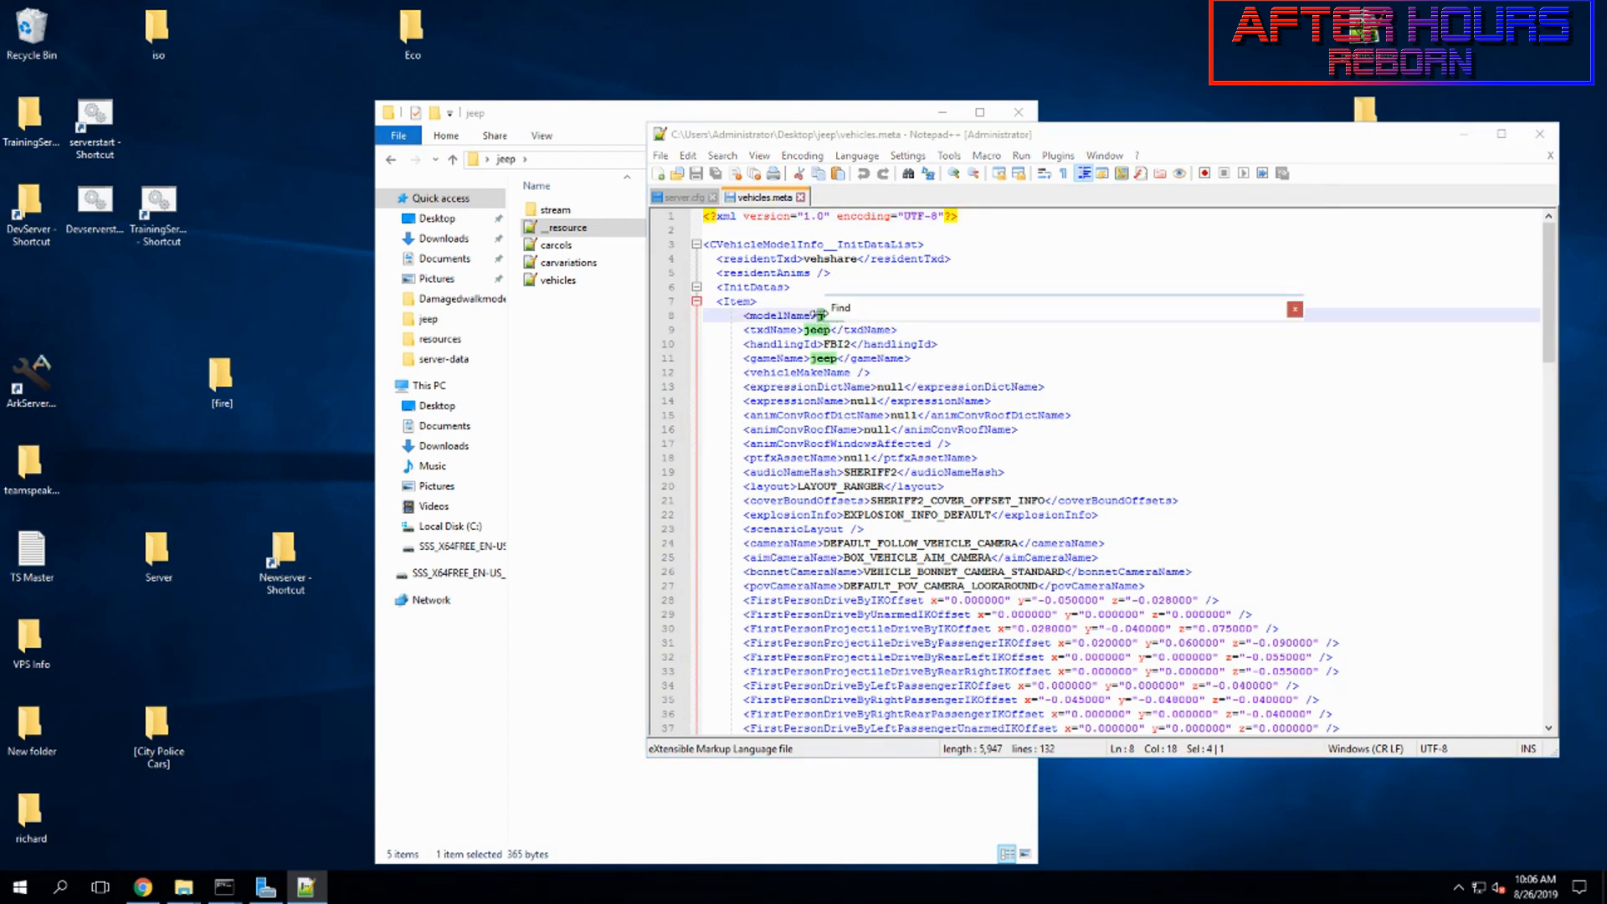
{"action": "key", "text": "ctrl+h"}
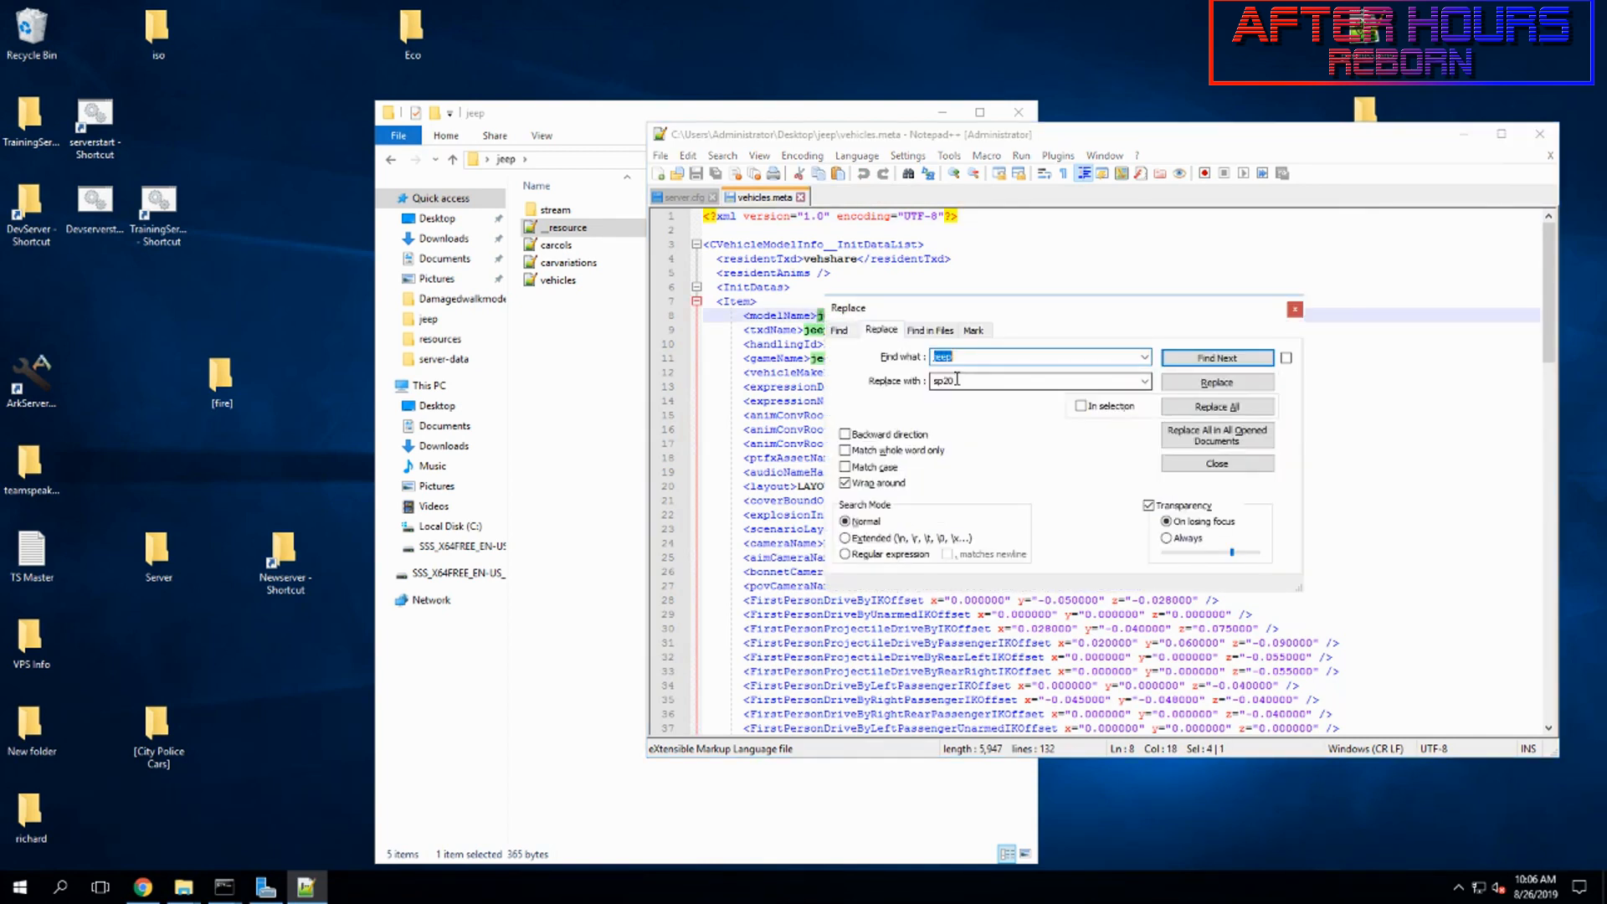
{"action": "left_click", "coordinate": [1217, 406]}
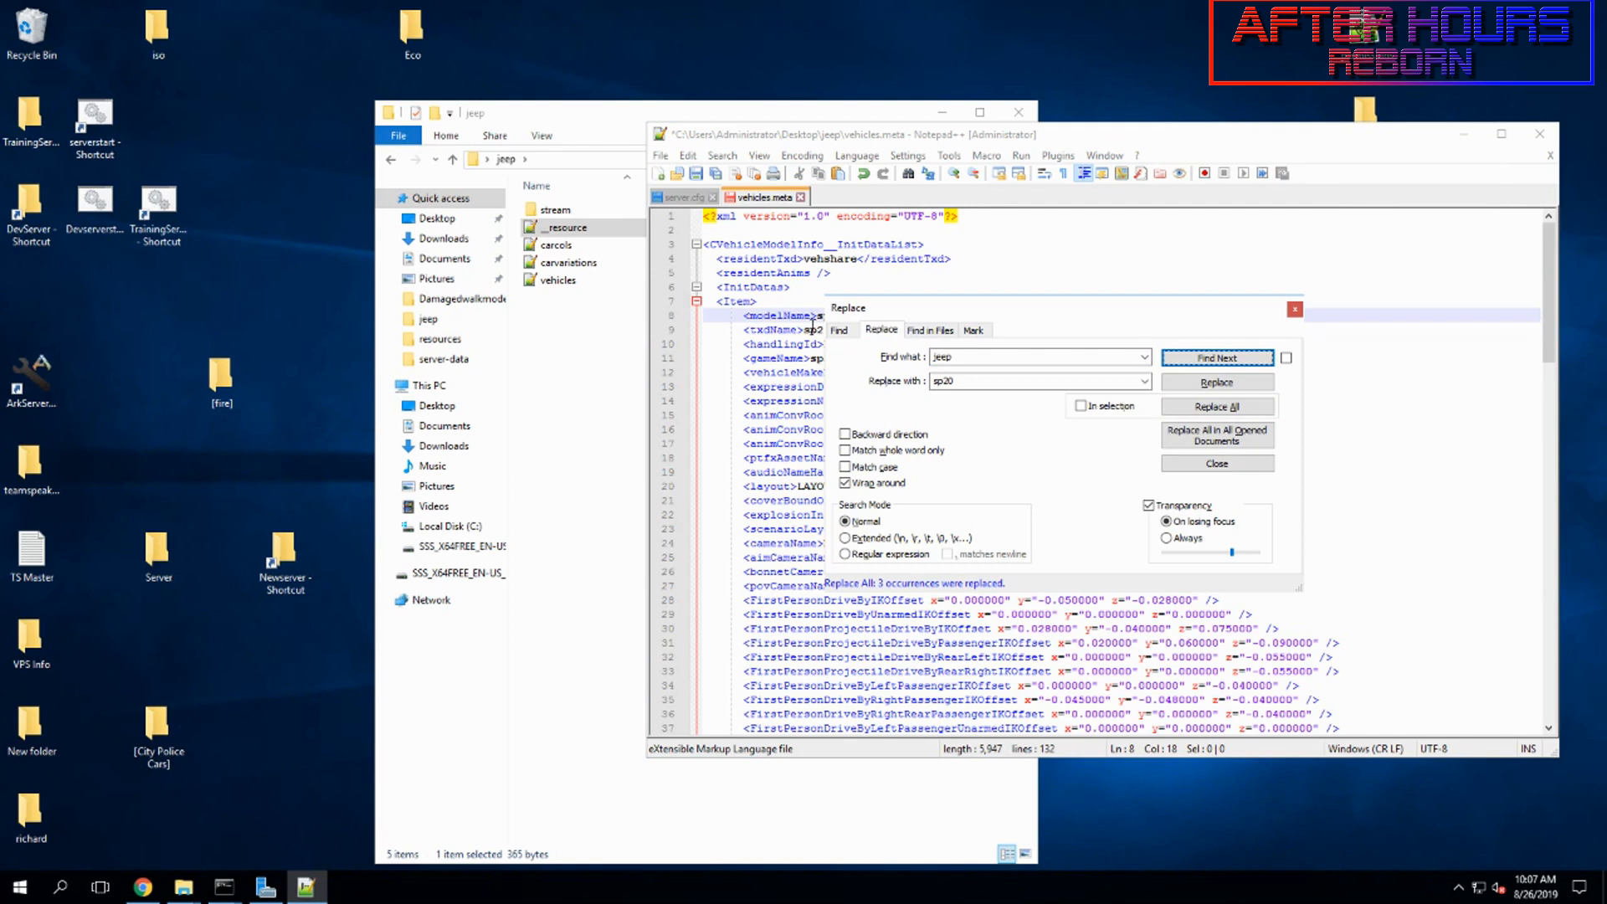
{"action": "left_click", "coordinate": [1295, 311]}
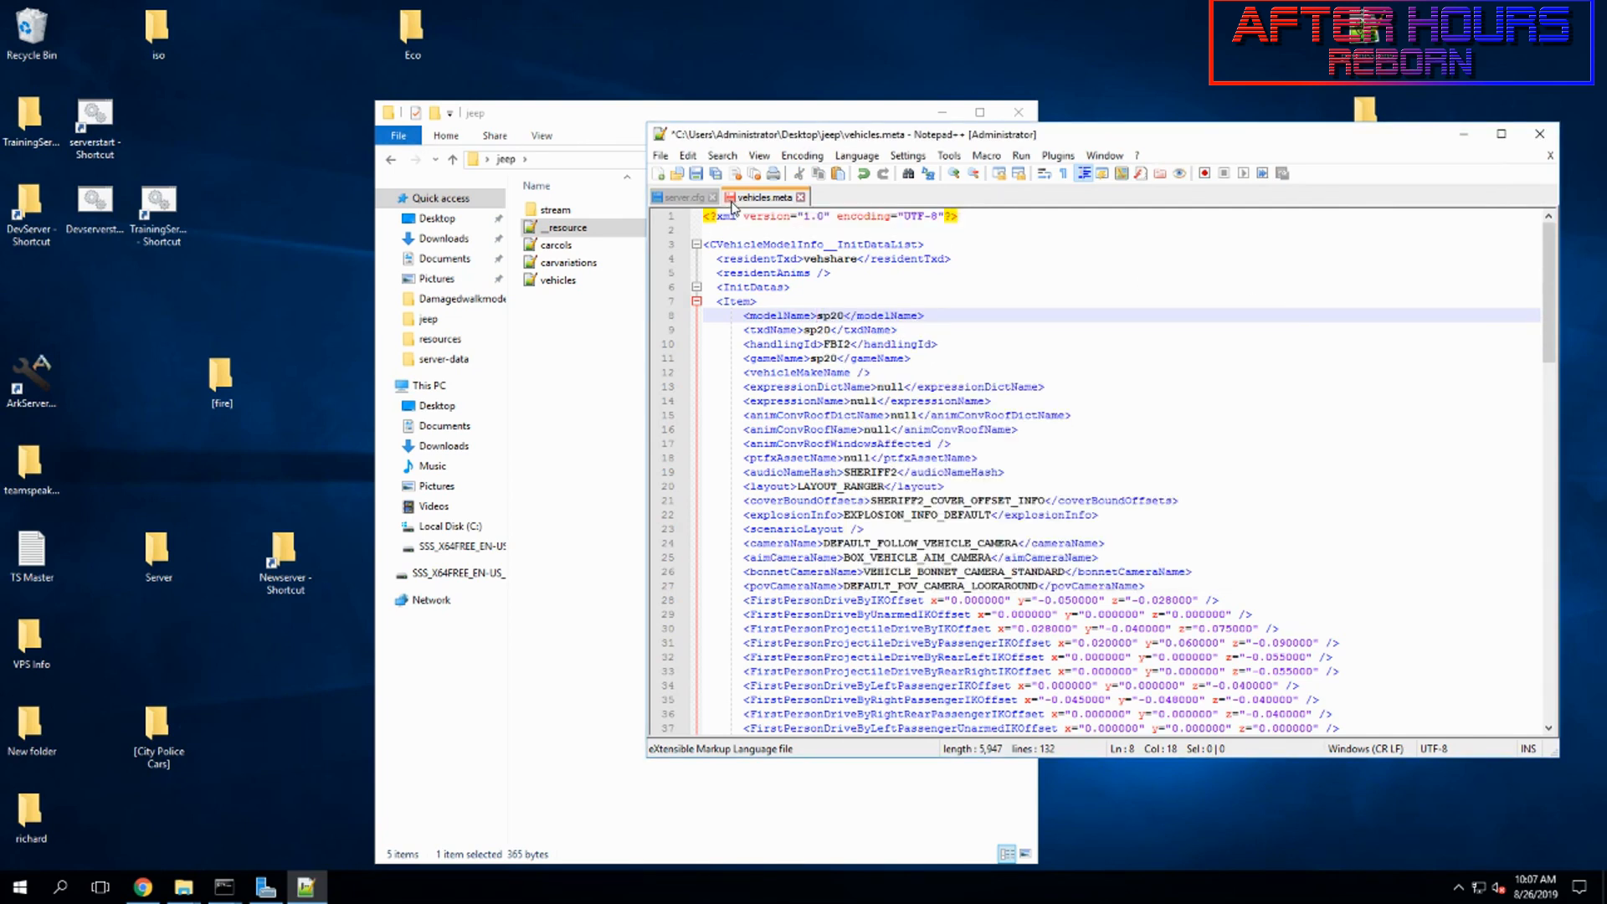
- Save the edited vehicles.meta and close it
{"action": "left_click", "coordinate": [928, 315]}
{"action": "key", "text": "ctrl+s"}
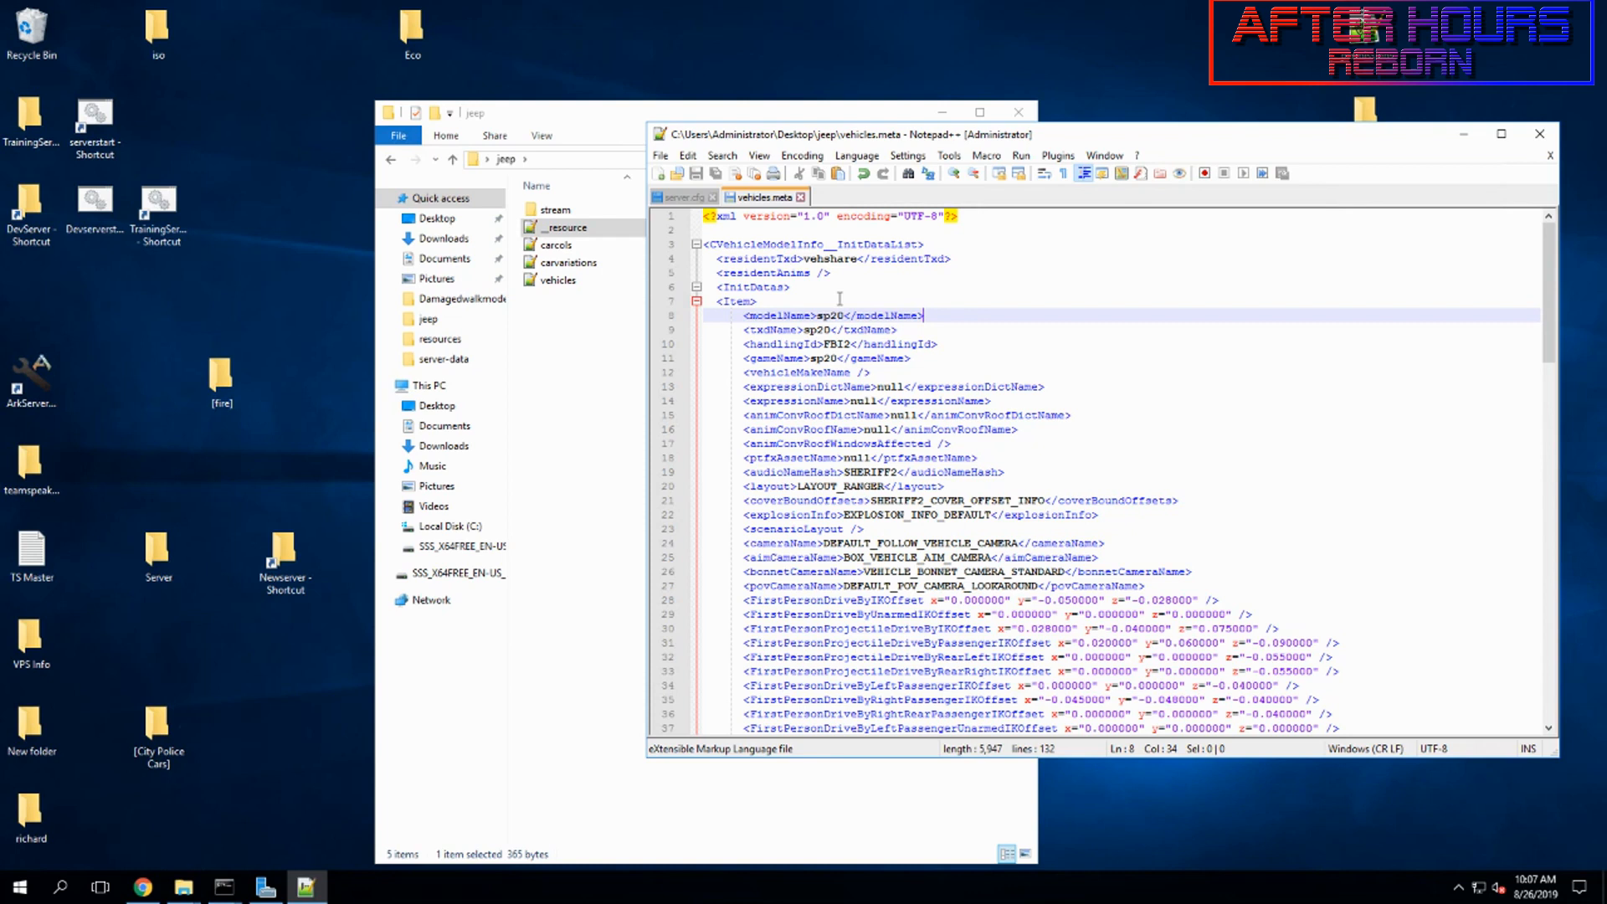
{"action": "left_click", "coordinate": [800, 196]}
- Close the jeep folder window and move the jeep folder to a free spot on the desktop beside the server.cfg window
{"action": "left_click", "coordinate": [584, 127]}
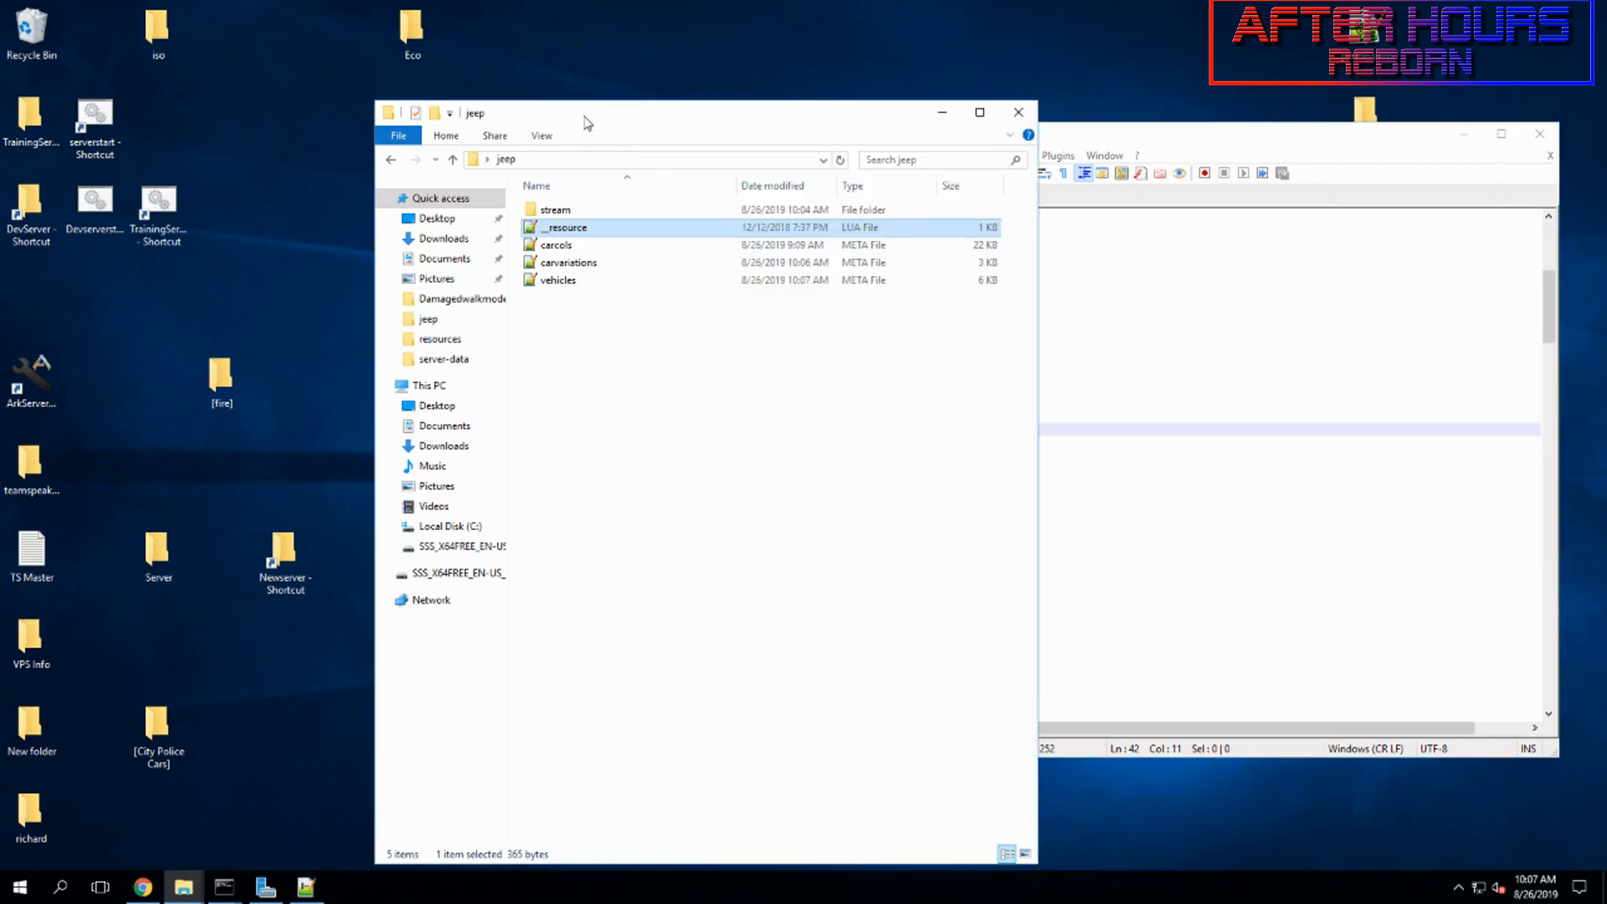
{"action": "left_click", "coordinate": [1019, 112]}
{"action": "left_click_drag", "start_coordinate": [921, 138], "coordinate": [957, 232]}
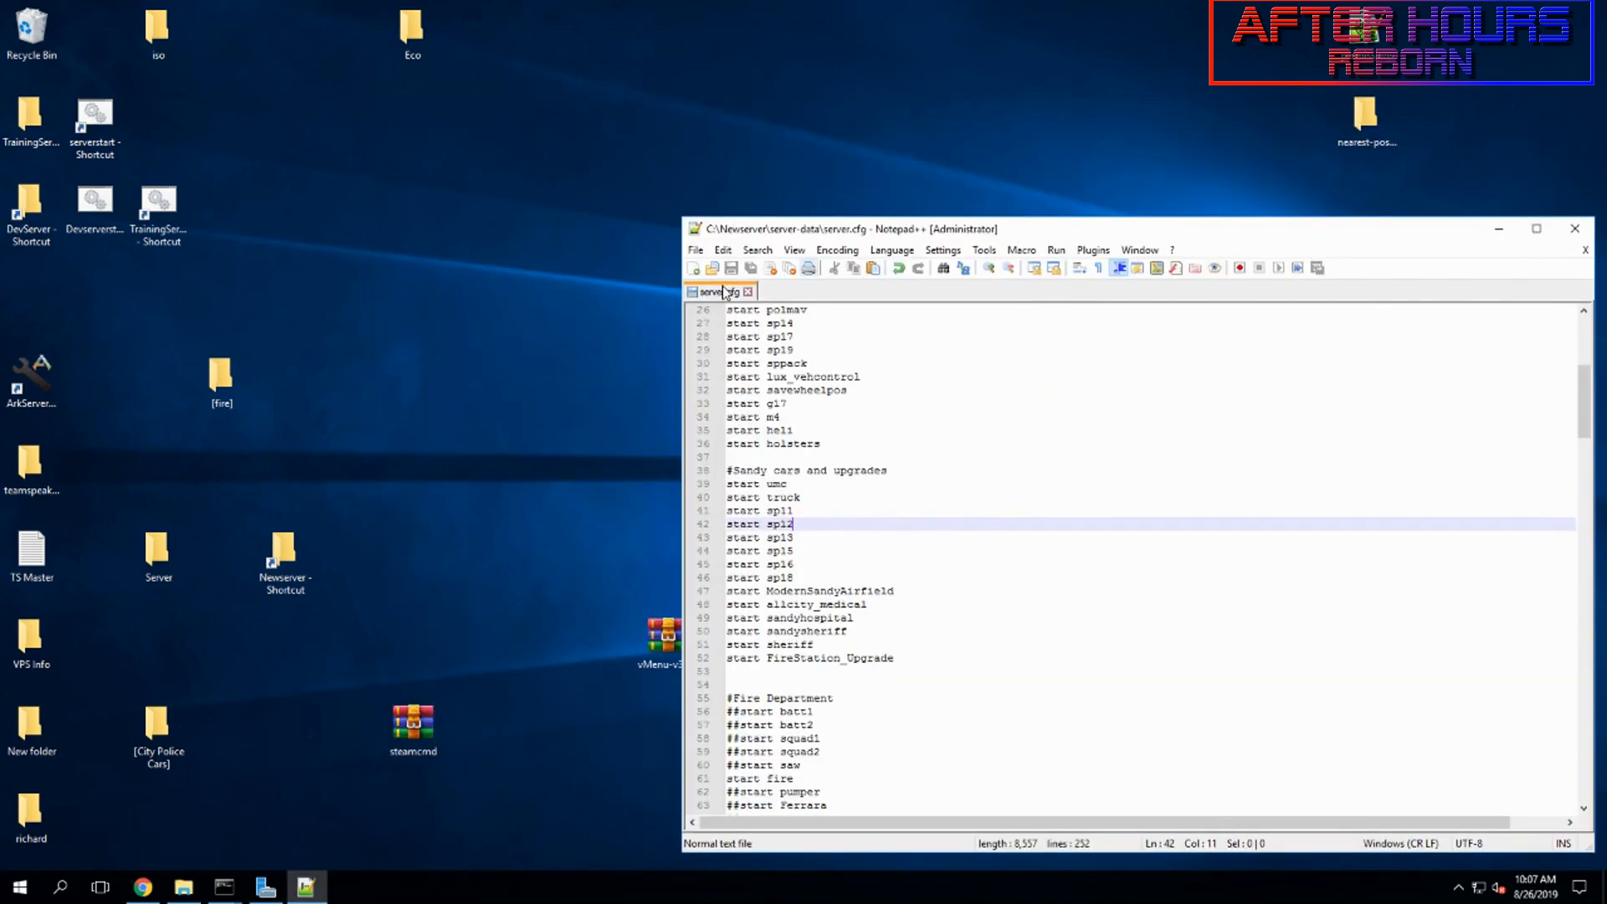
{"action": "left_click", "coordinate": [805, 250]}
{"action": "left_click_drag", "start_coordinate": [810, 229], "coordinate": [963, 234]}
{"action": "left_click_drag", "start_coordinate": [794, 290], "coordinate": [349, 208]}
{"action": "left_click_drag", "start_coordinate": [1125, 233], "coordinate": [900, 136]}
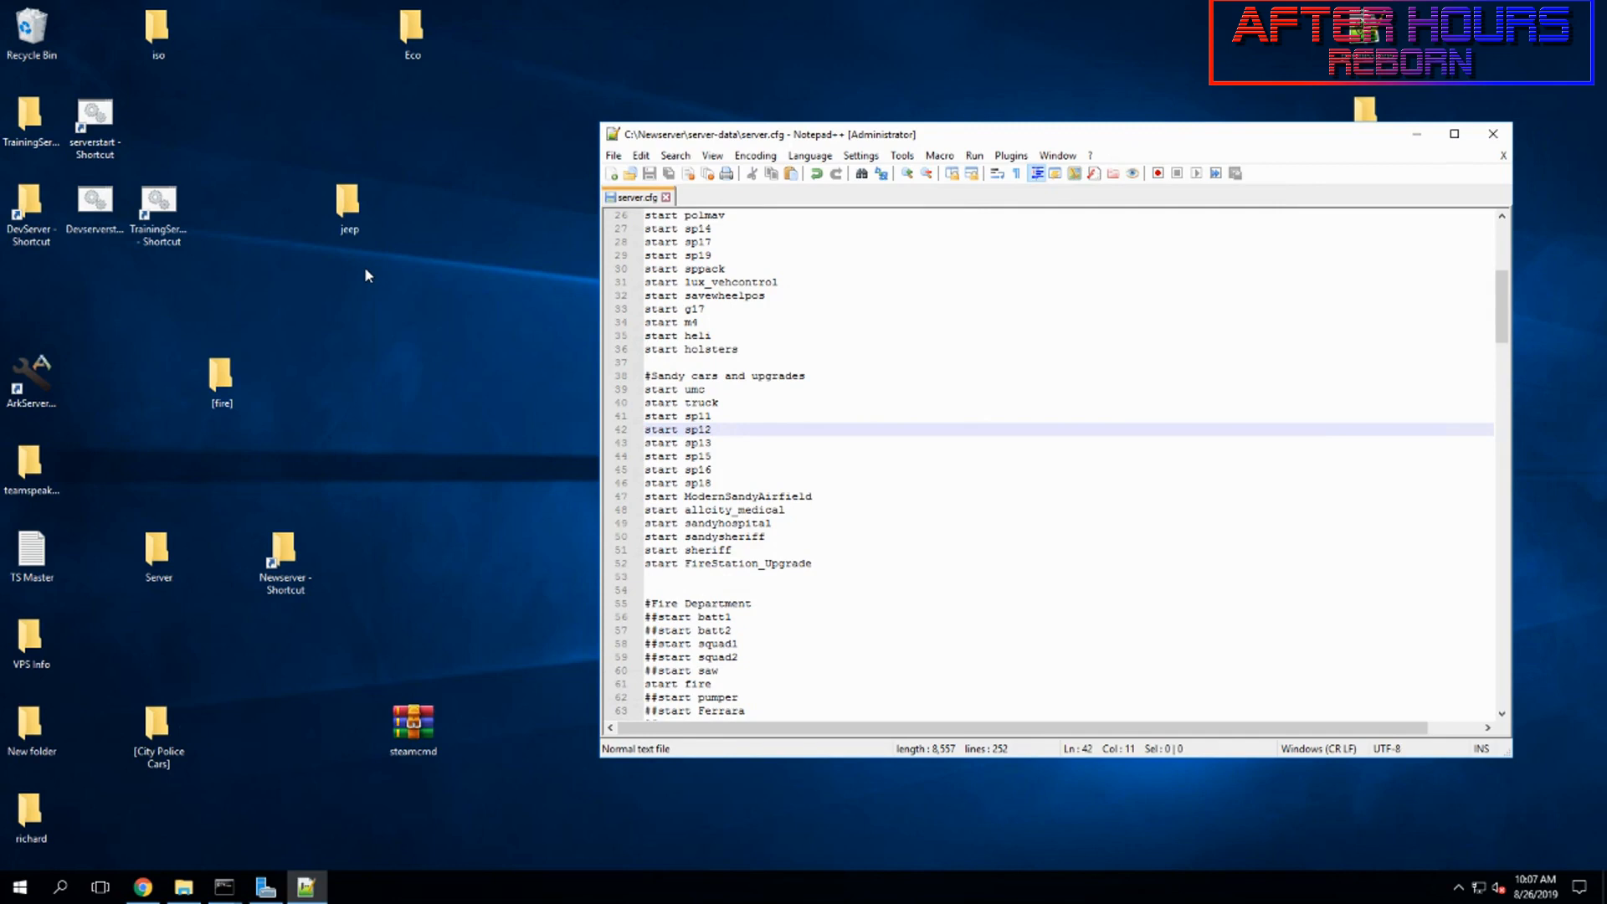
- Rename the jeep folder on the desktop as sp20
{"action": "left_click", "coordinate": [356, 210]}
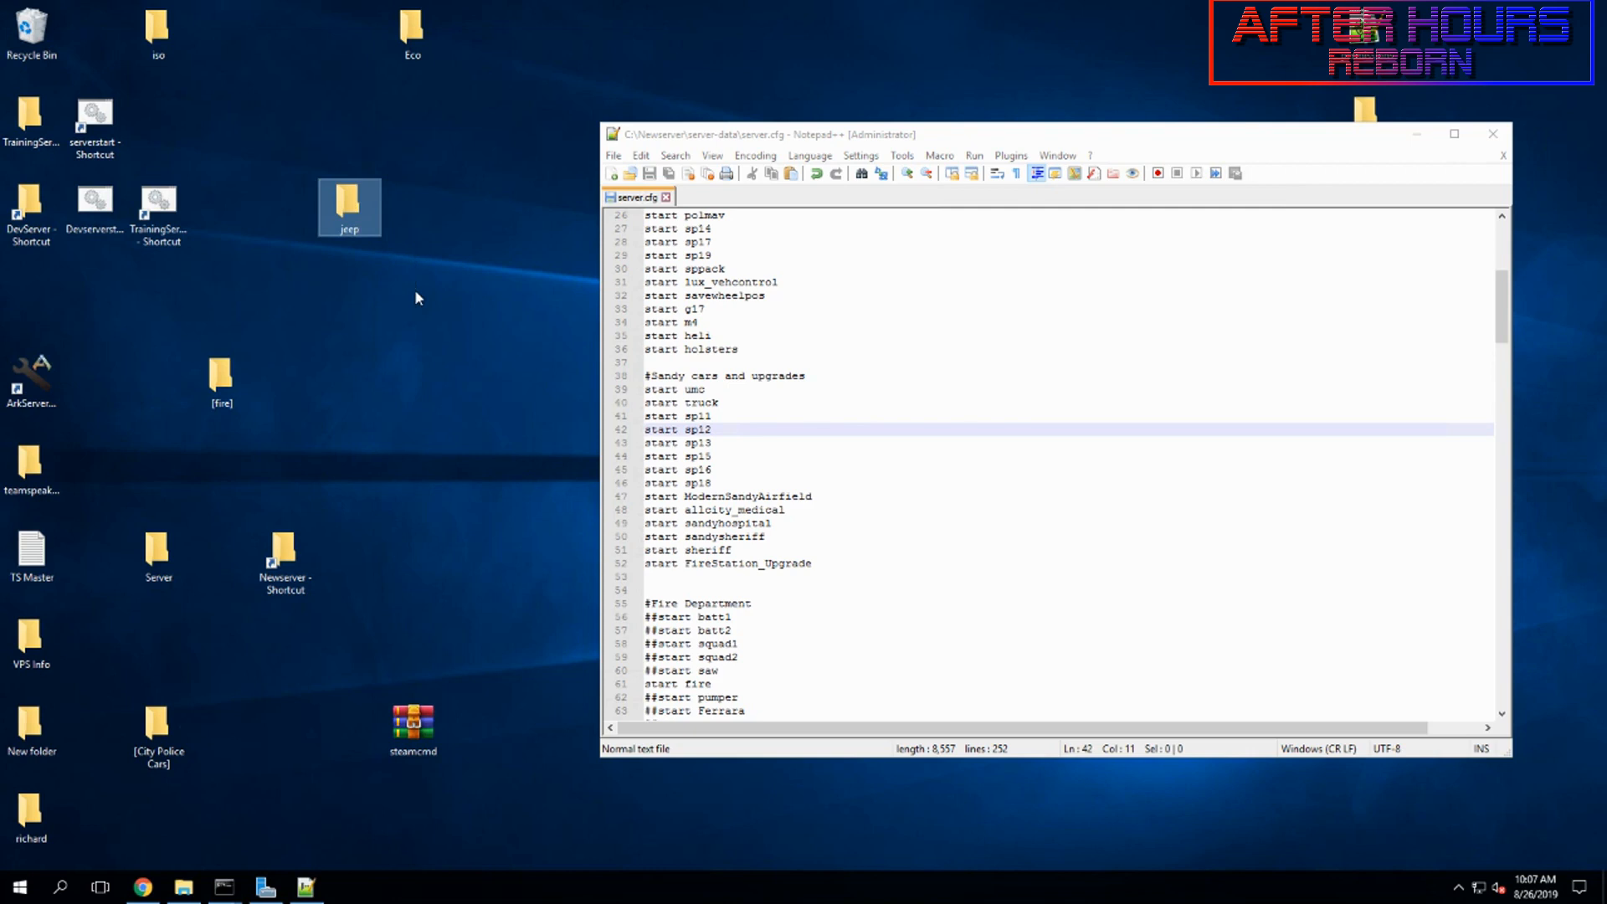
{"action": "key", "text": "F2"}
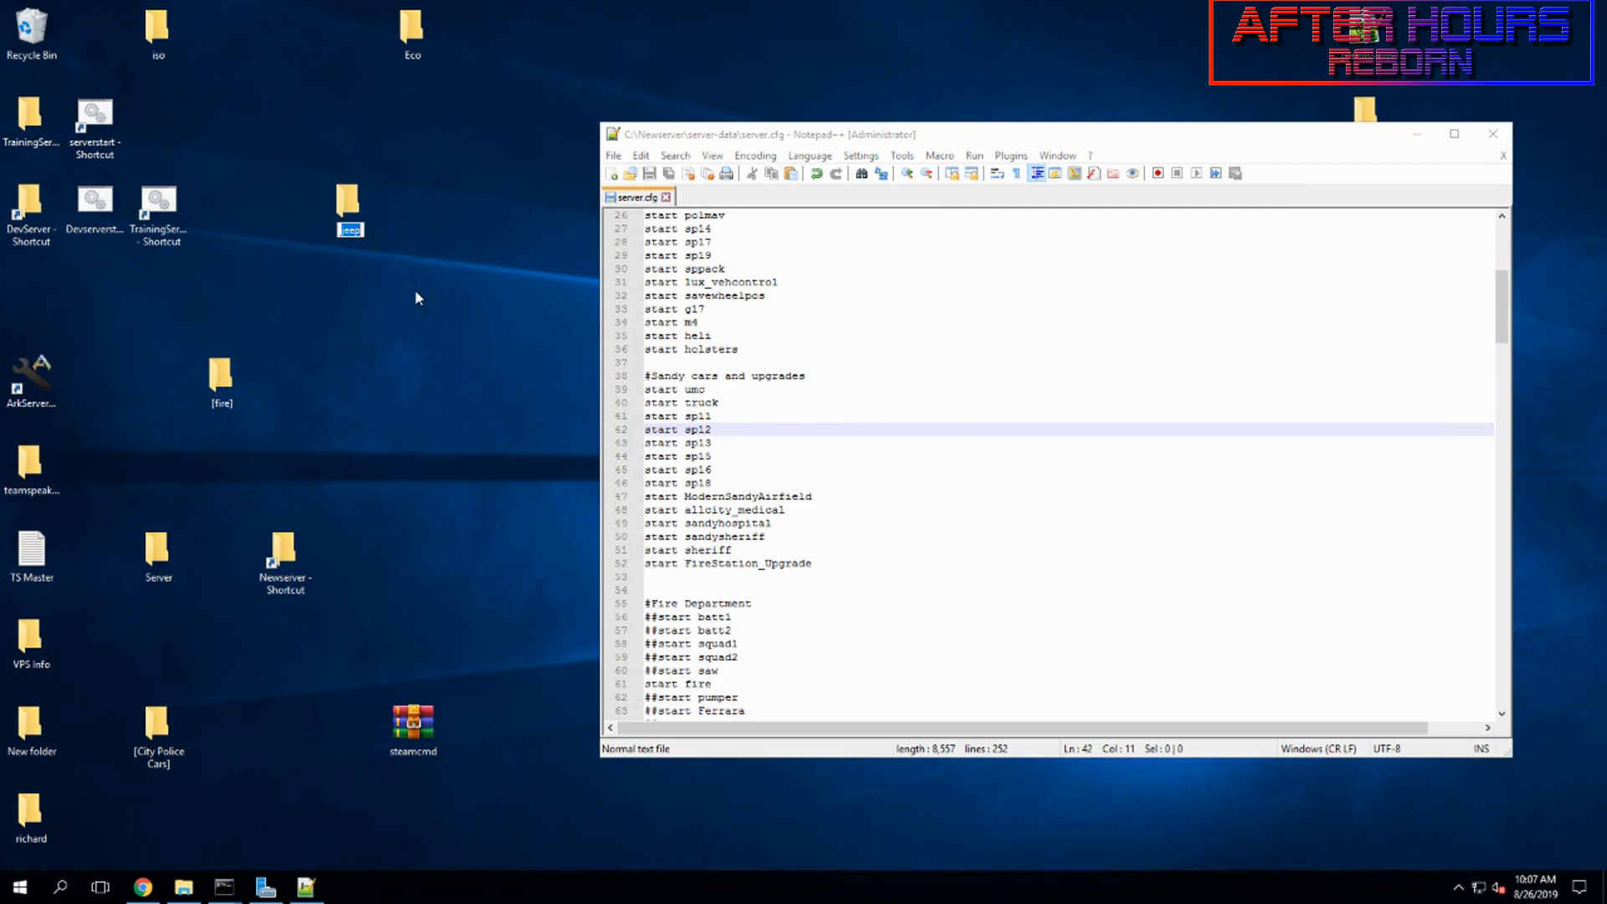
{"action": "type", "text": "sp20"}
{"action": "key", "text": "Return"}
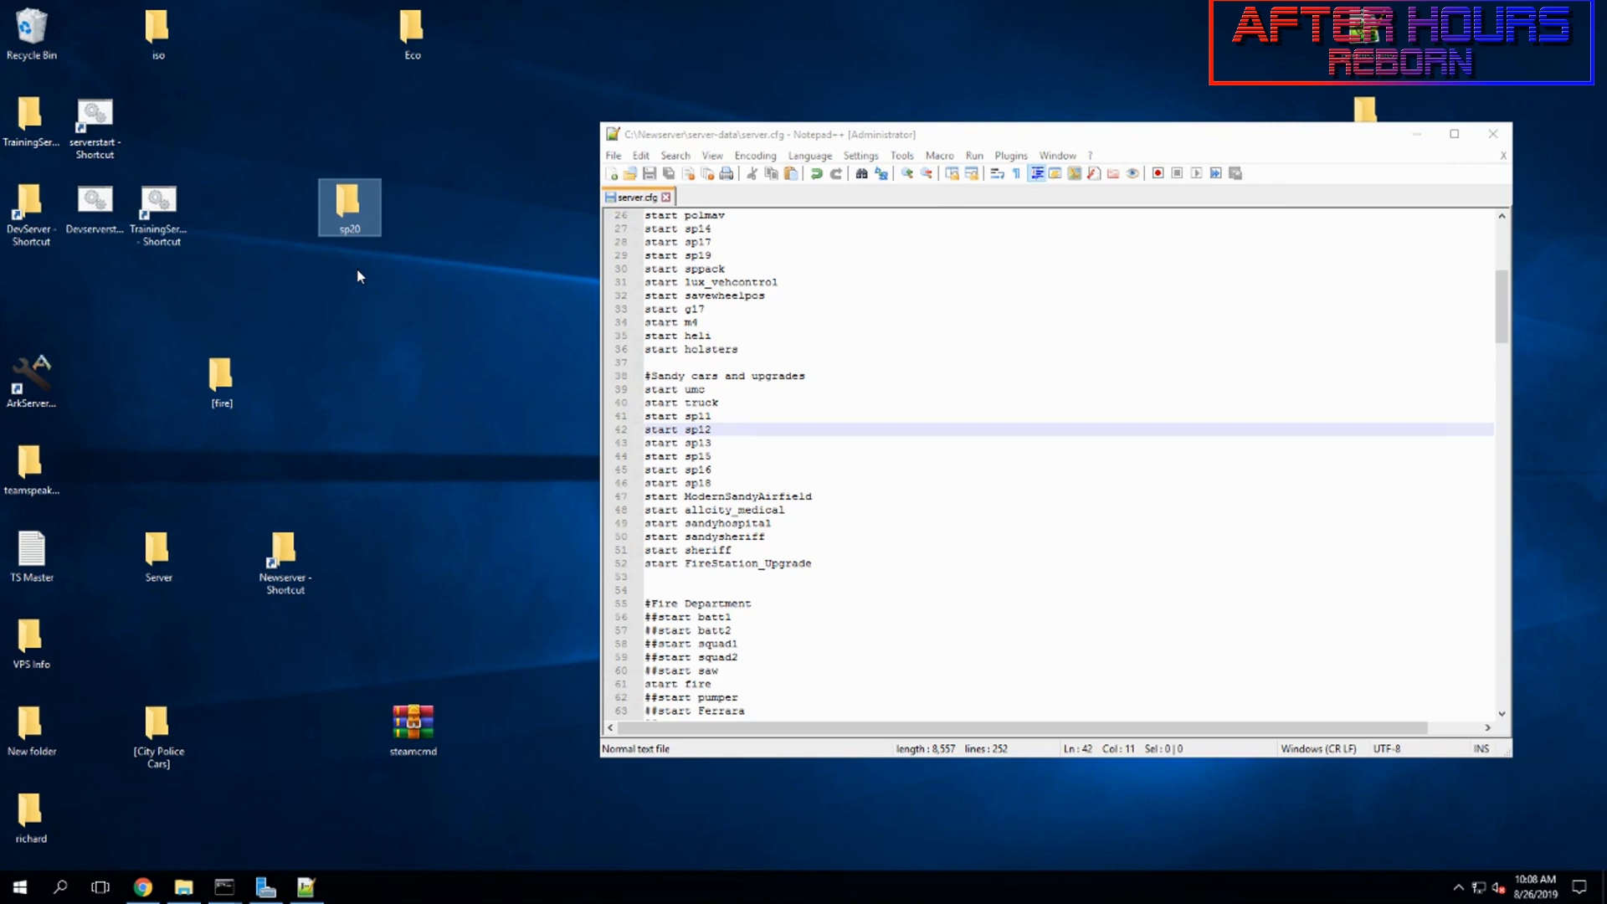
{"action": "left_click", "coordinate": [358, 277]}
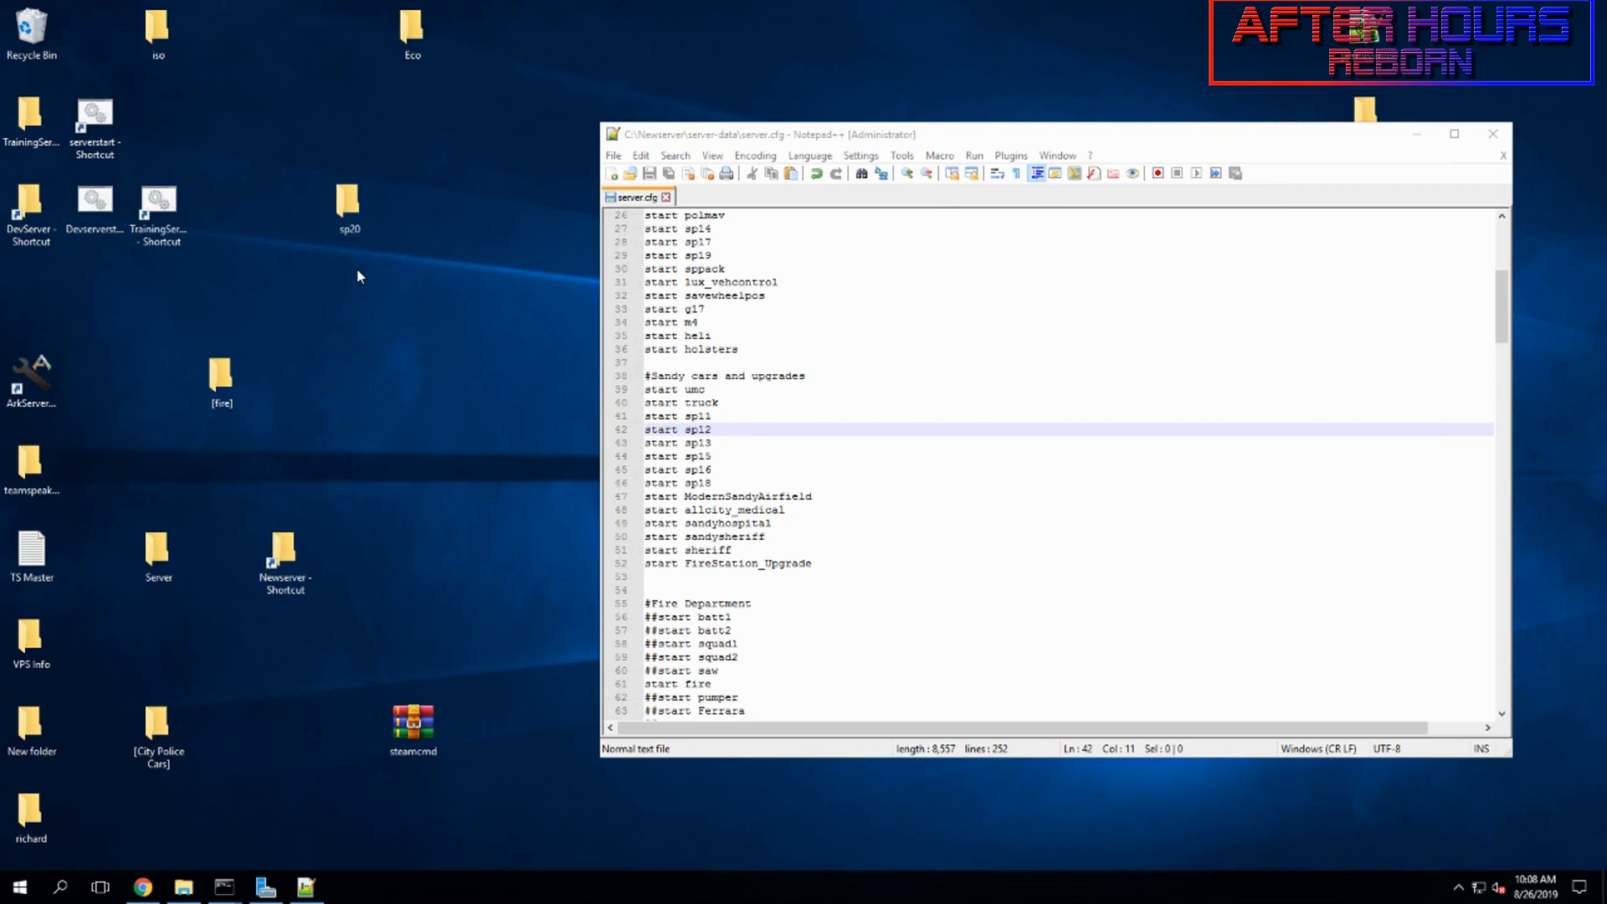
- Move the sp20 folder from the desktop into the server's [policecars] resources folder and refresh the folder listing
{"action": "left_click", "coordinate": [194, 883]}
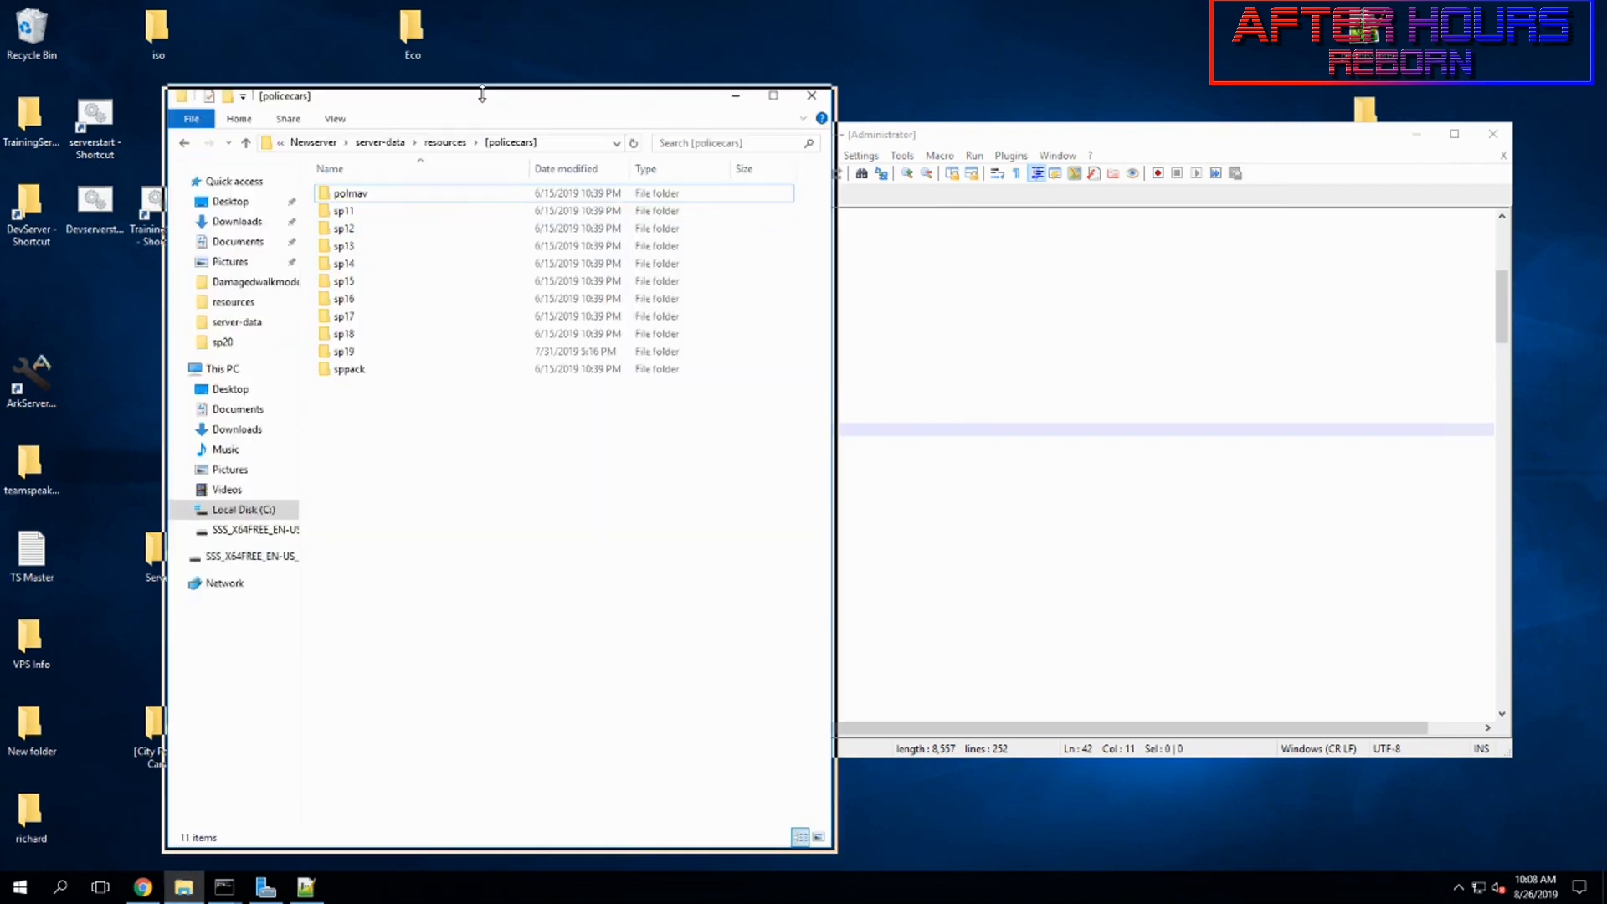
{"action": "left_click_drag", "start_coordinate": [482, 94], "coordinate": [688, 92]}
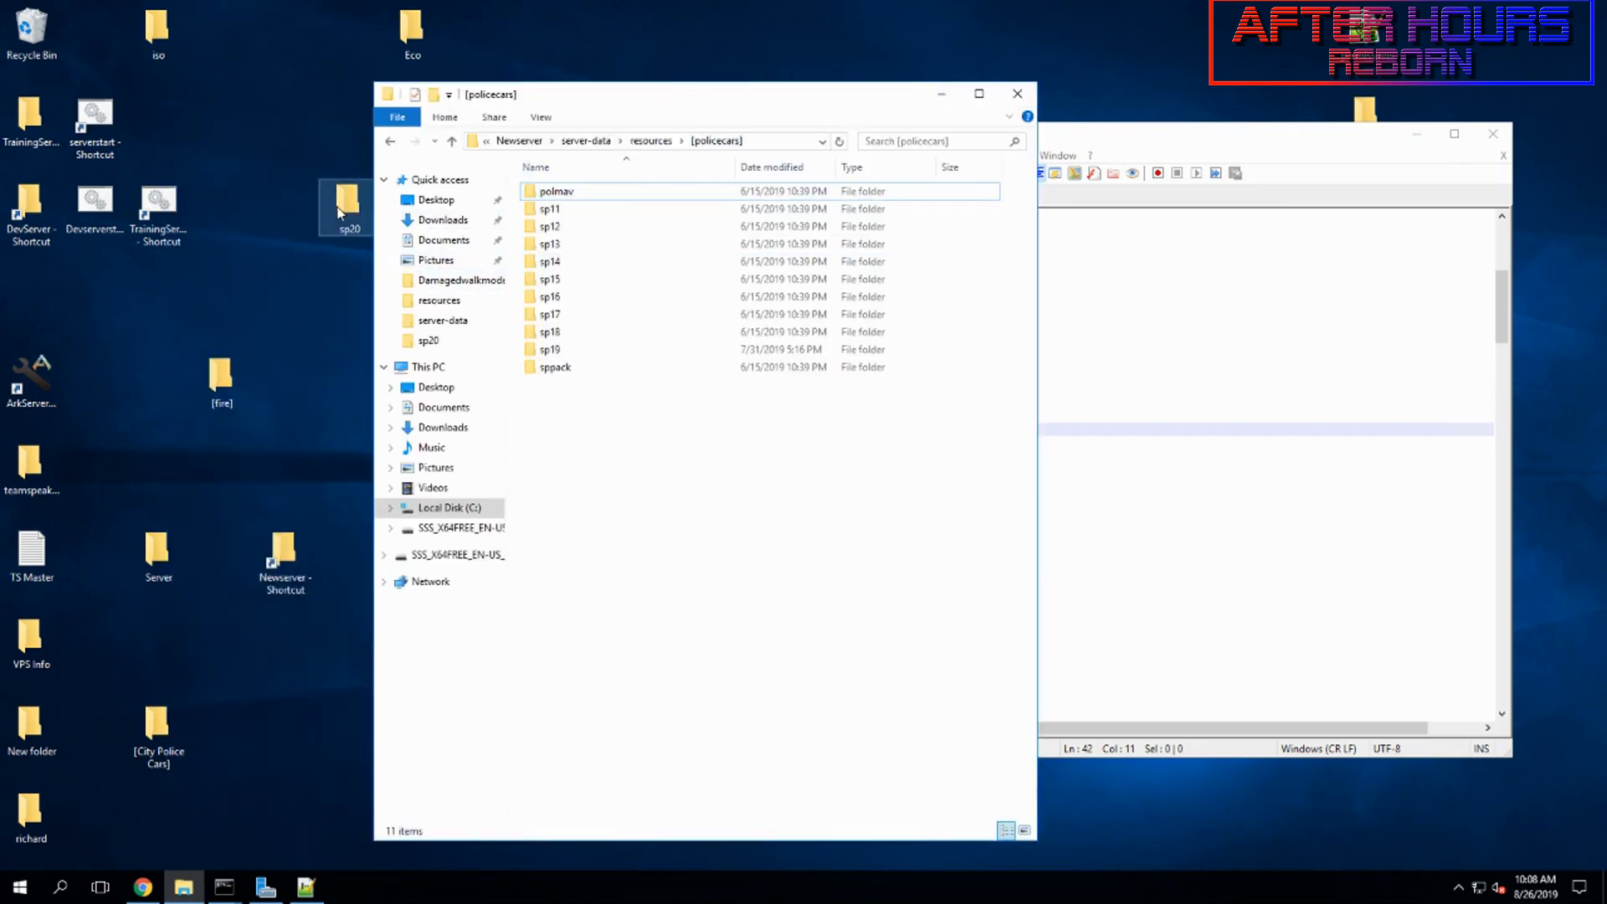
{"action": "left_click_drag", "start_coordinate": [339, 211], "coordinate": [650, 523]}
{"action": "left_click", "coordinate": [656, 474]}
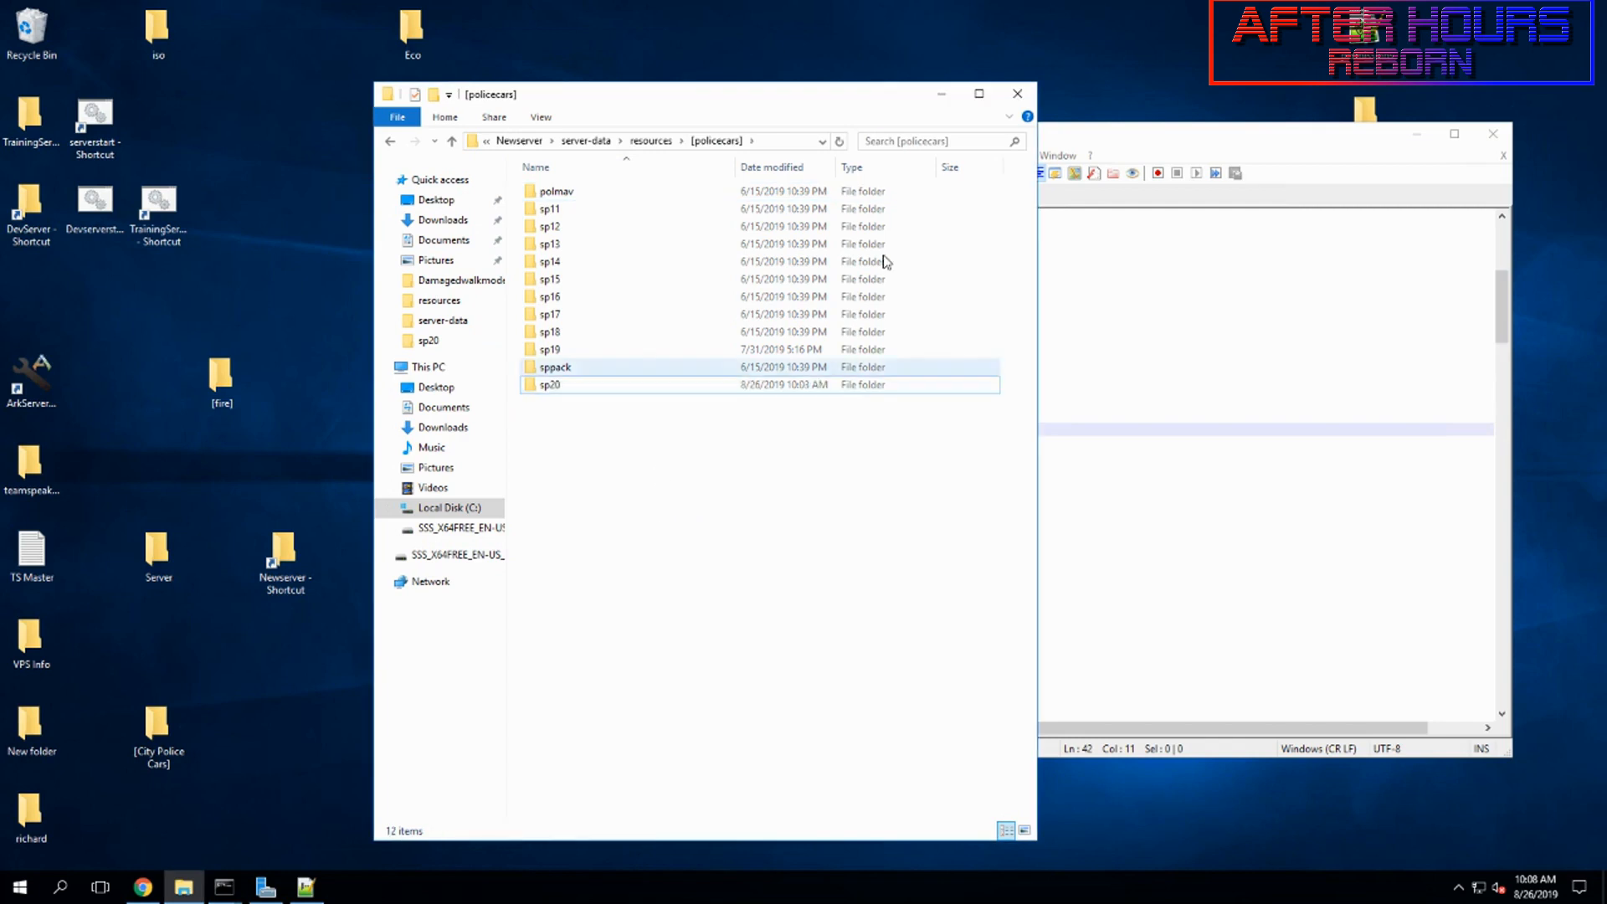
{"action": "left_click", "coordinate": [839, 141]}
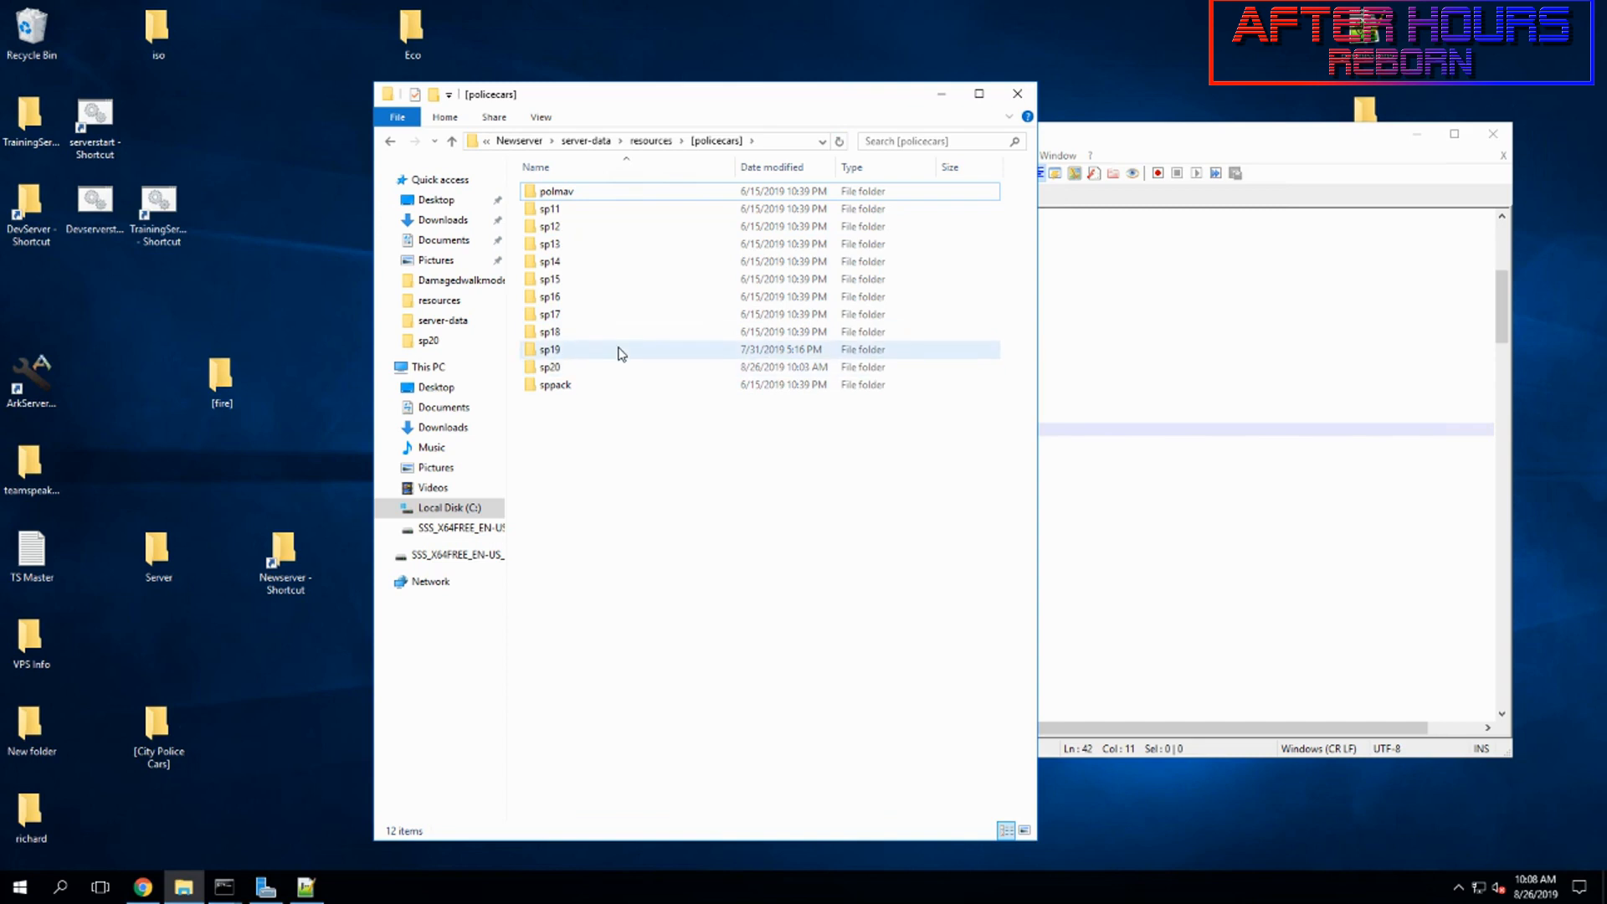
- Add the line "start sp20" directly below "start sp18" in the Sandy cars section of server.cfg and save the file
{"action": "left_click_drag", "start_coordinate": [702, 100], "coordinate": [452, 103]}
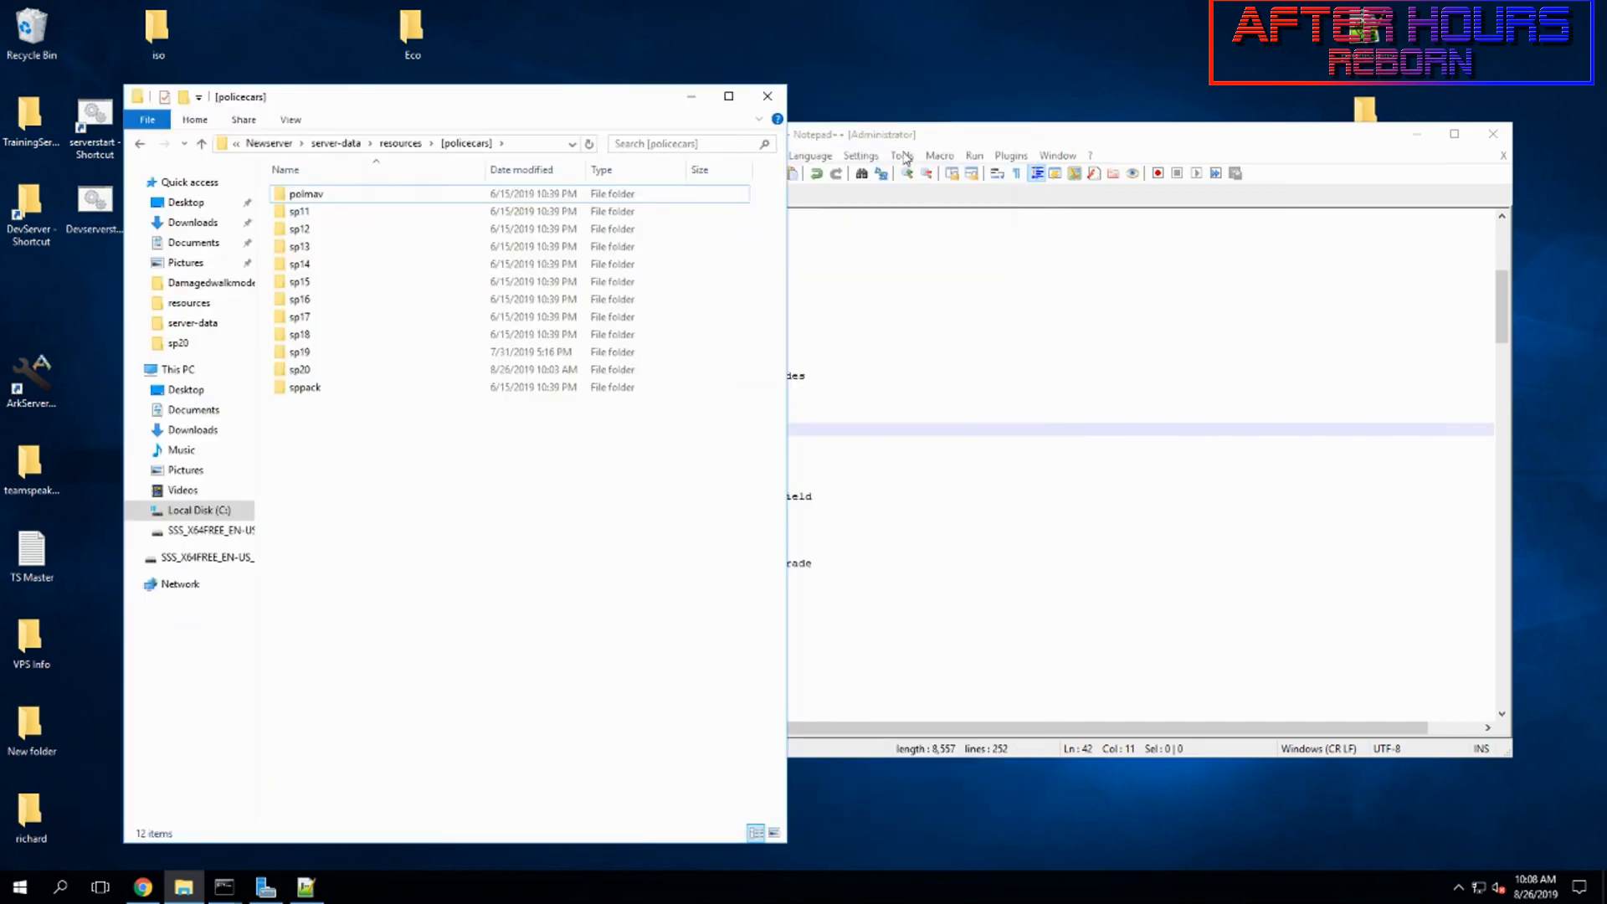
{"action": "left_click", "coordinate": [1050, 141]}
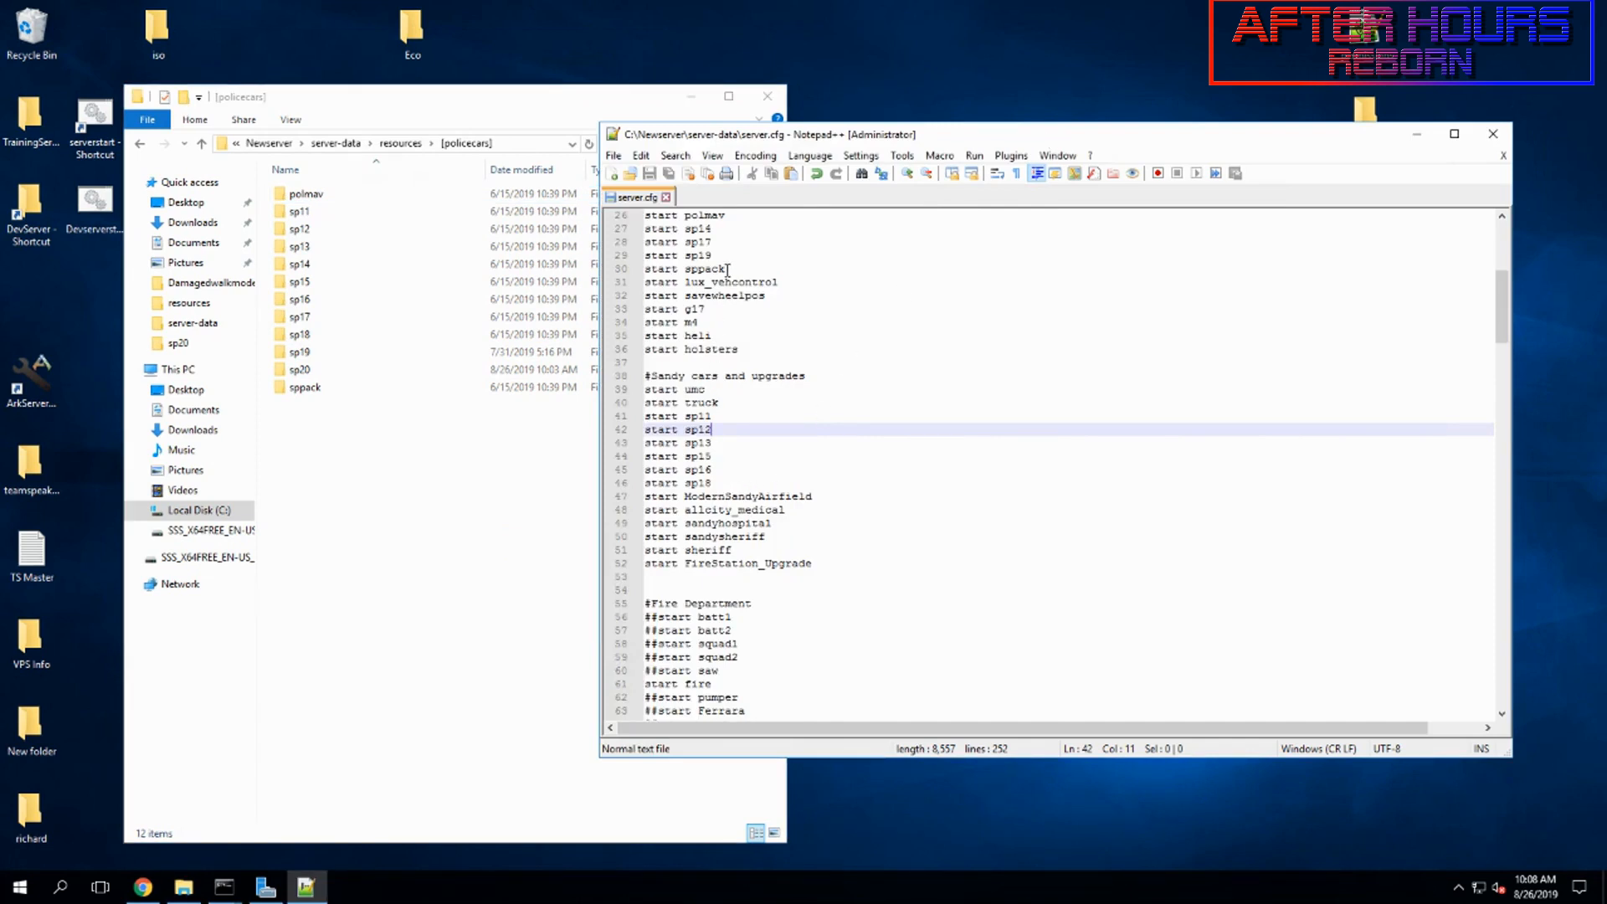
{"action": "left_click", "coordinate": [720, 251]}
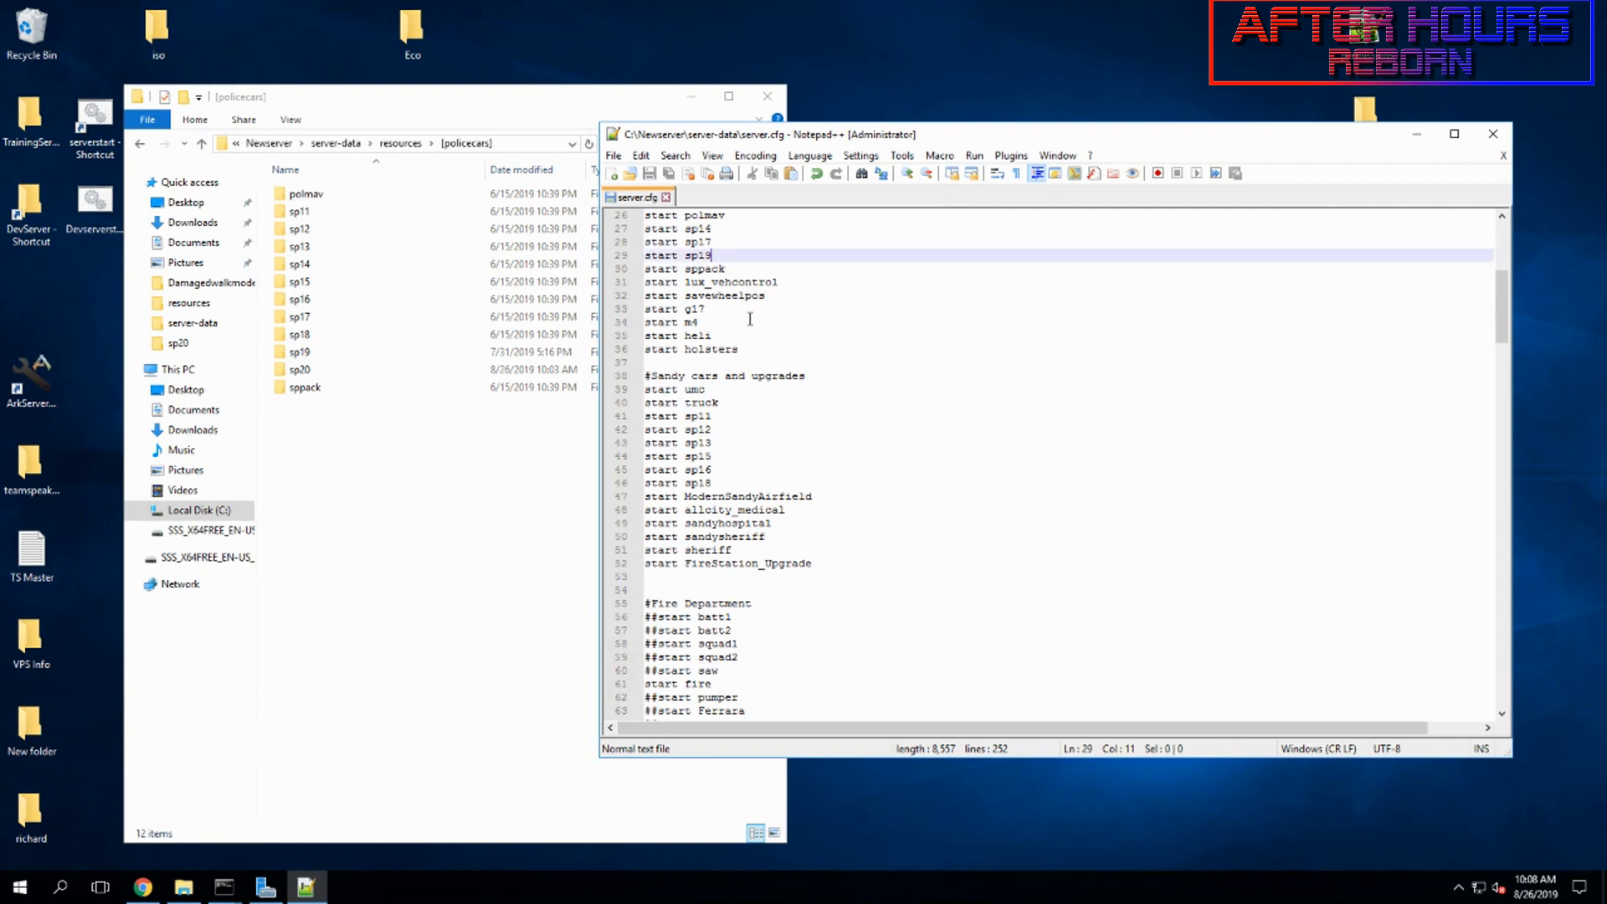
{"action": "scroll", "coordinate": [750, 318], "scroll_direction": "up", "scroll_amount": 1}
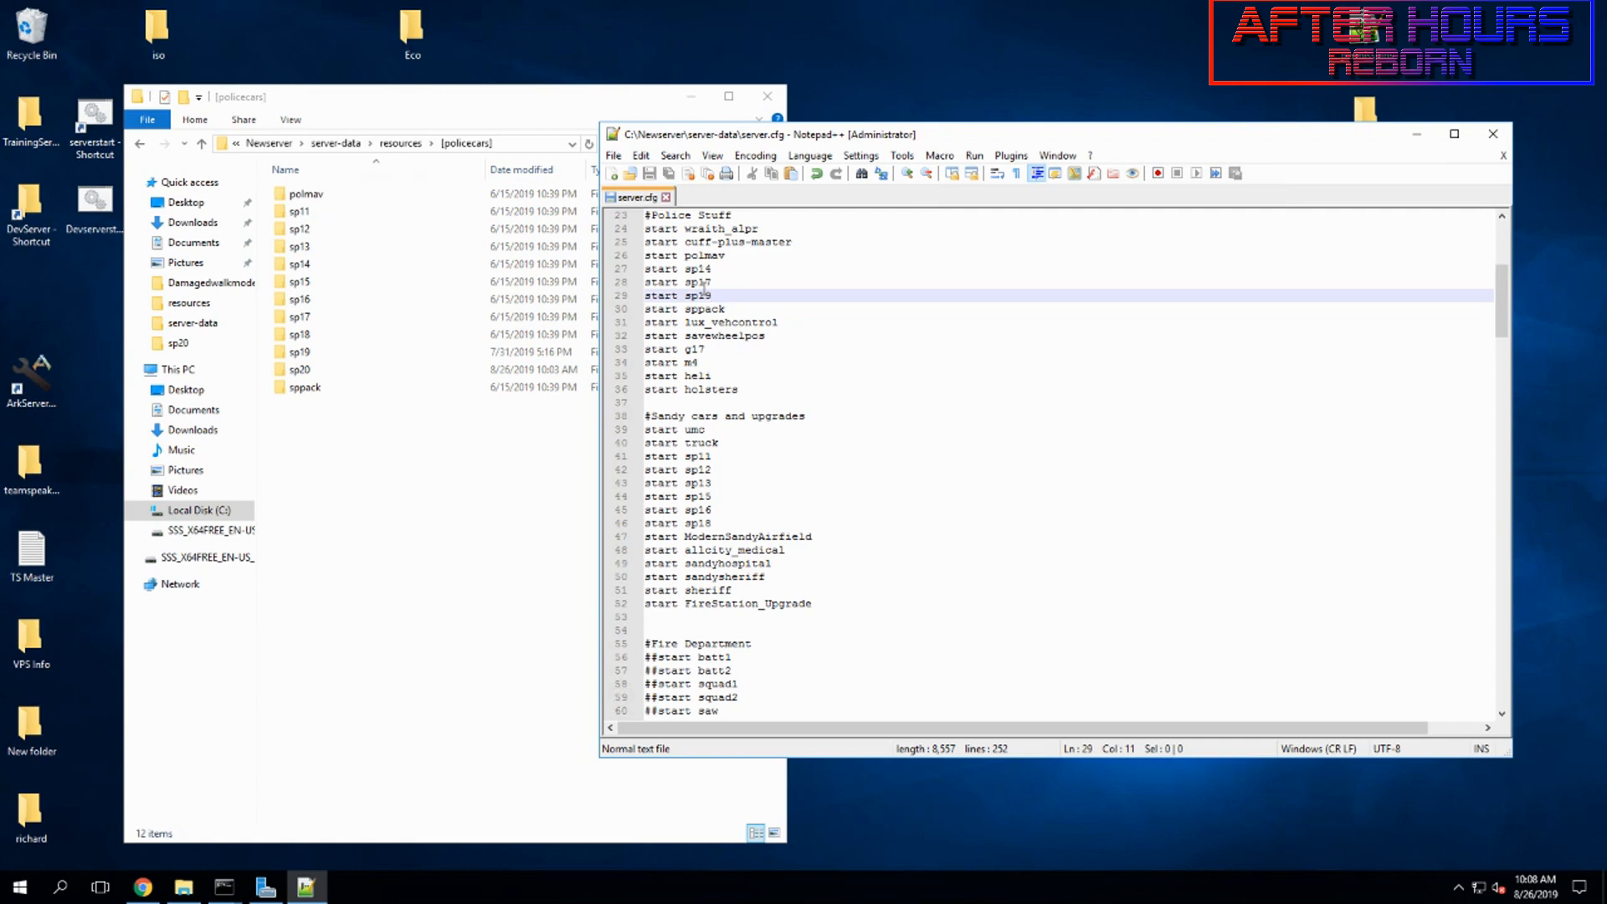
{"action": "left_click", "coordinate": [714, 524]}
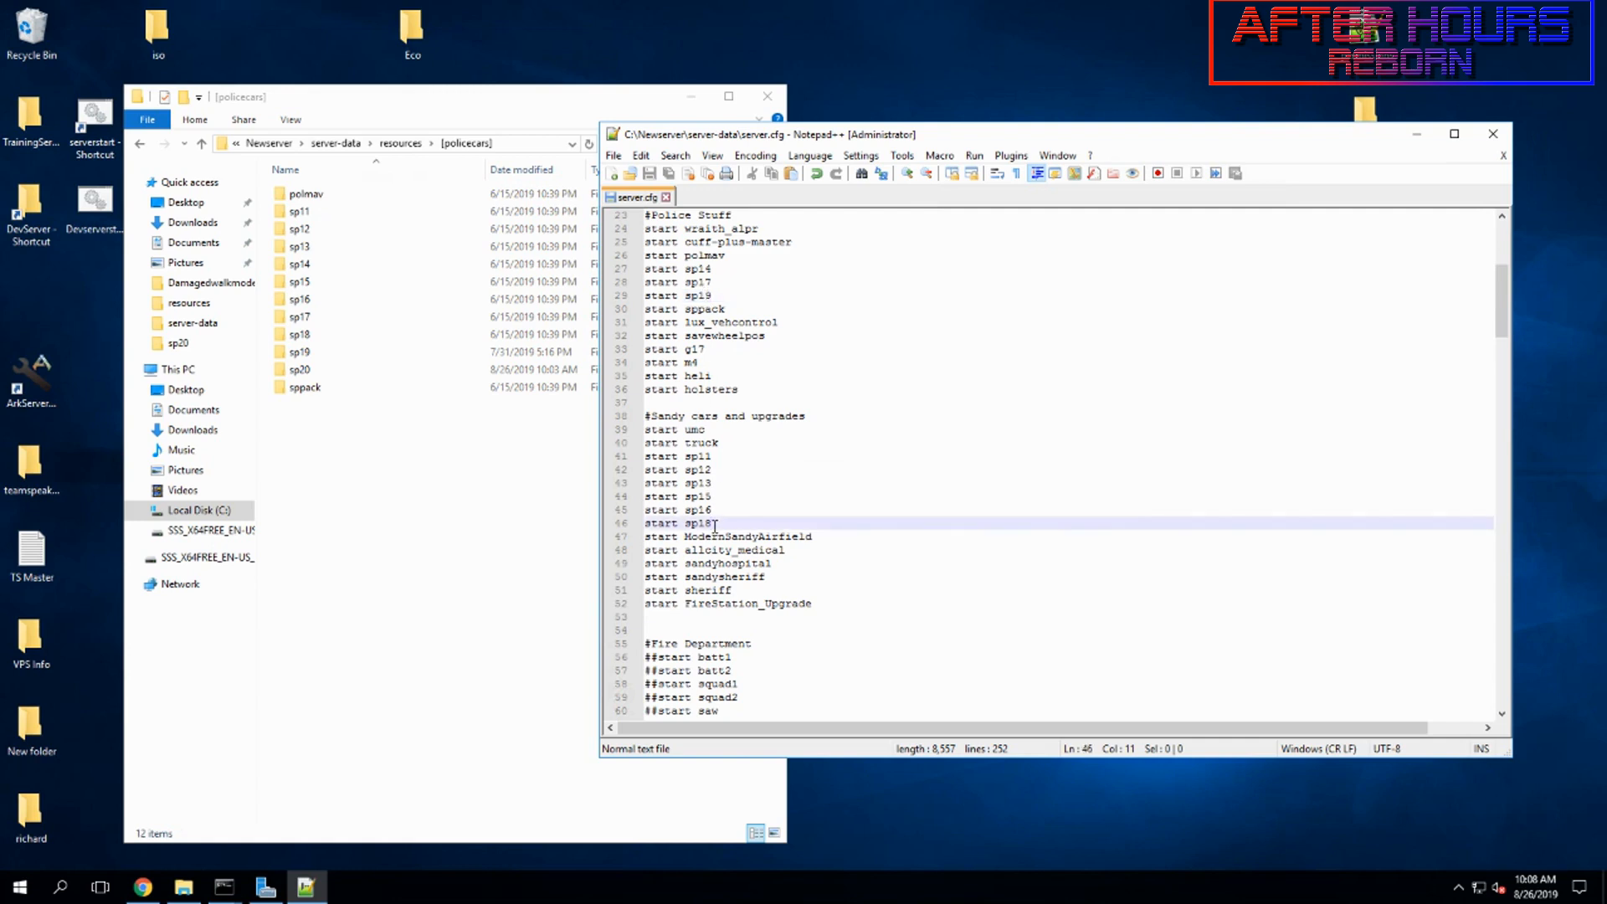
{"action": "key", "text": "Return"}
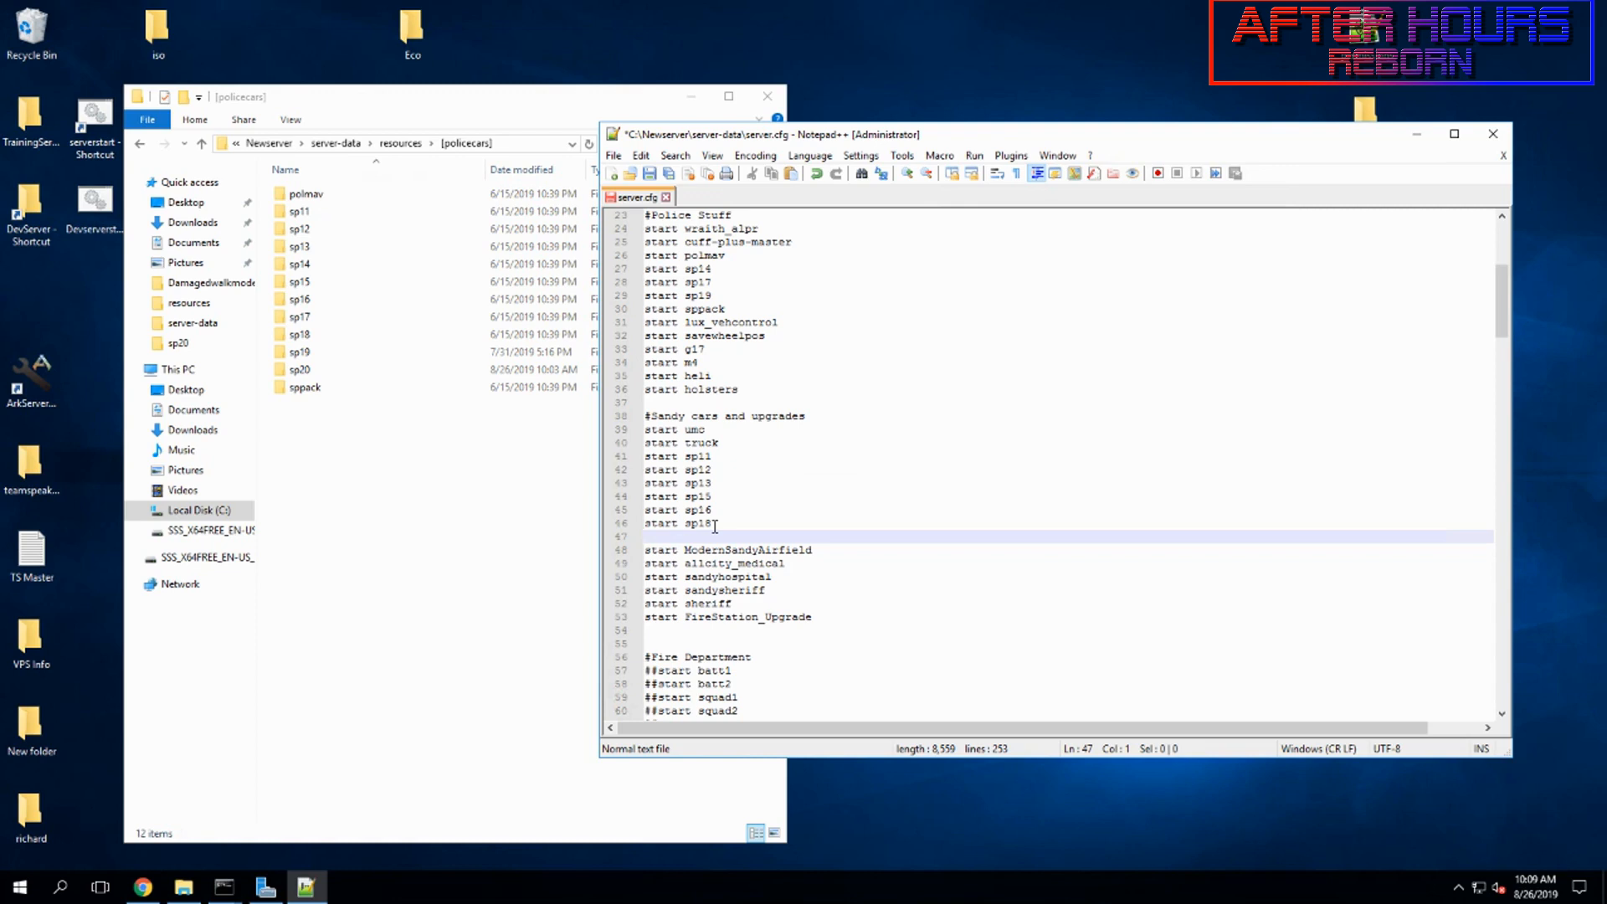
{"action": "type", "text": "start"}
{"action": "type", "text": "sp20"}
{"action": "key", "text": "ctrl+s"}
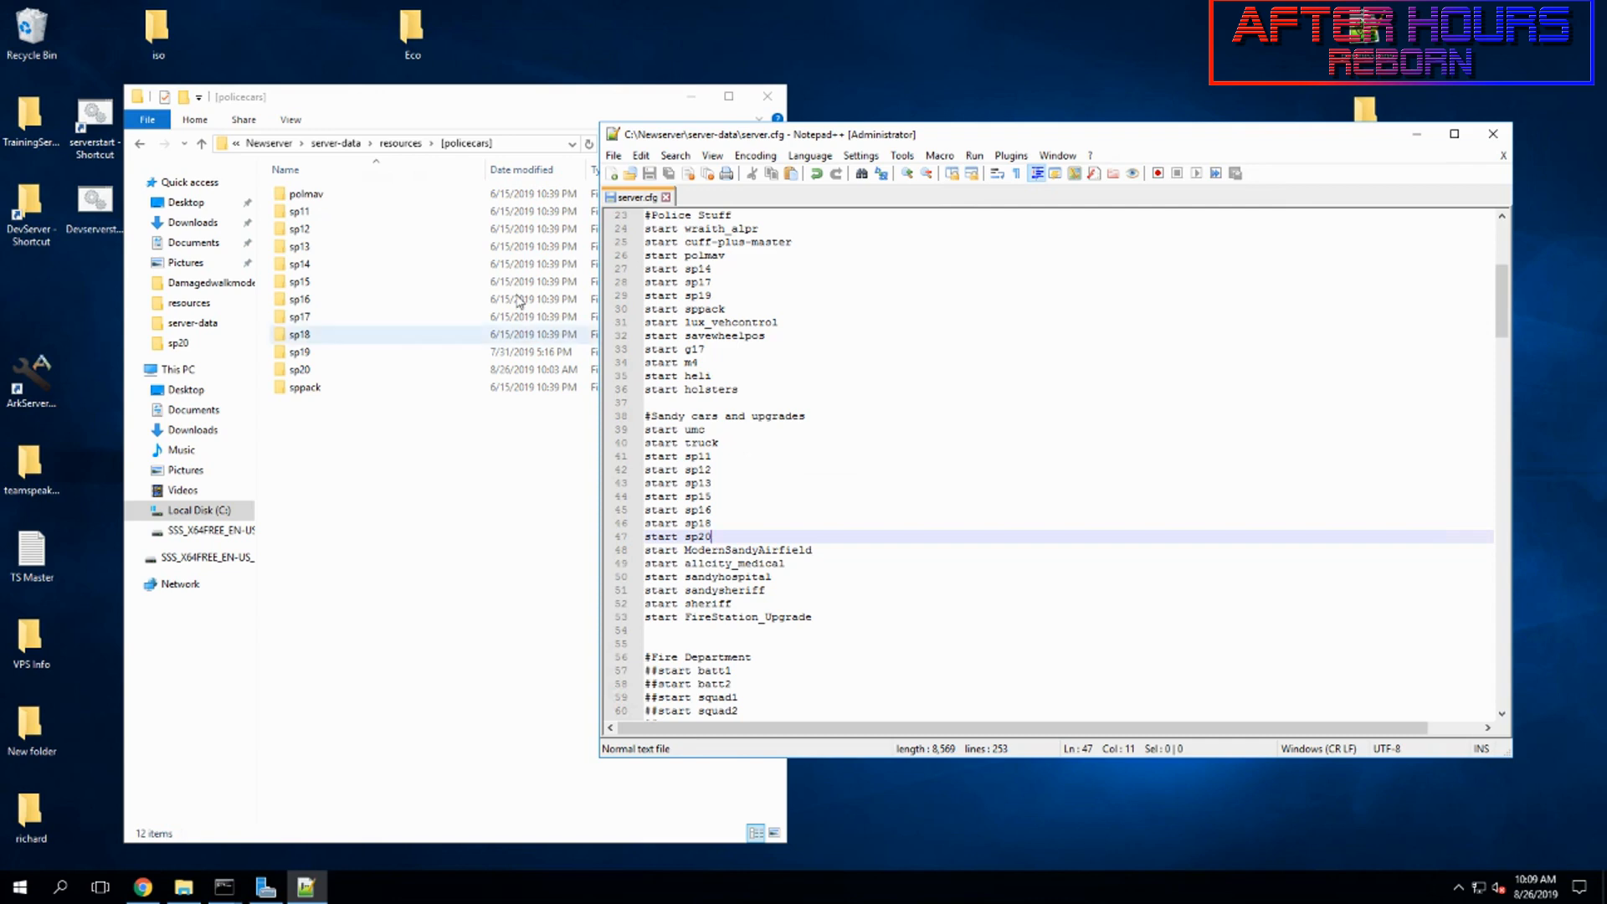
- Delete the cache folder from the server-data folder
{"action": "left_click", "coordinate": [352, 147]}
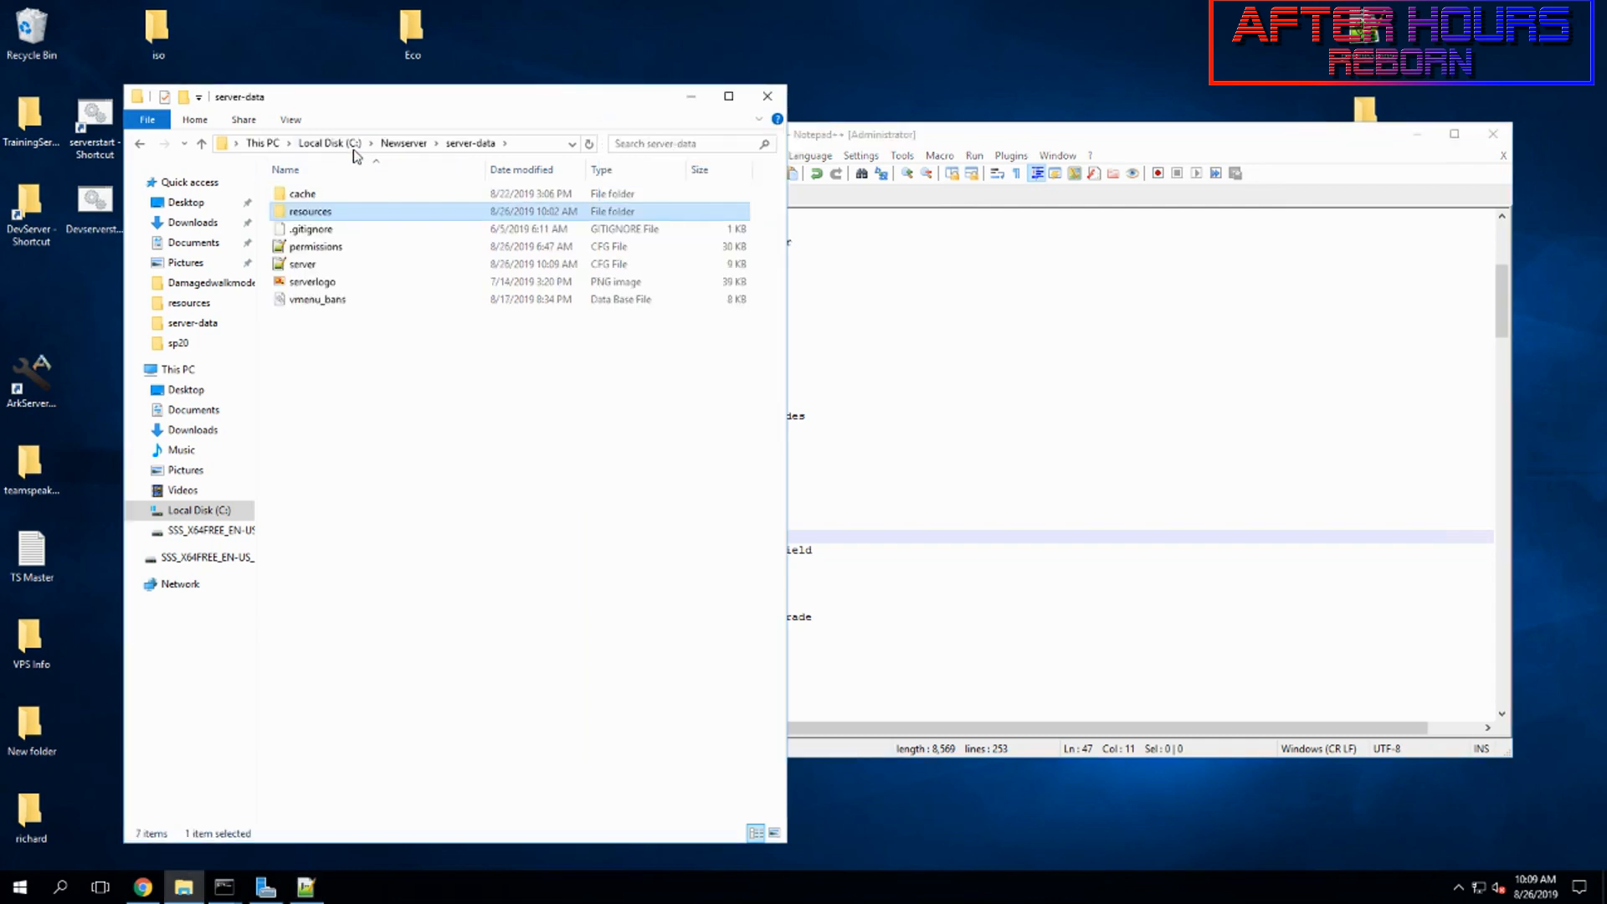
{"action": "left_click", "coordinate": [298, 197]}
{"action": "key", "text": "Delete"}
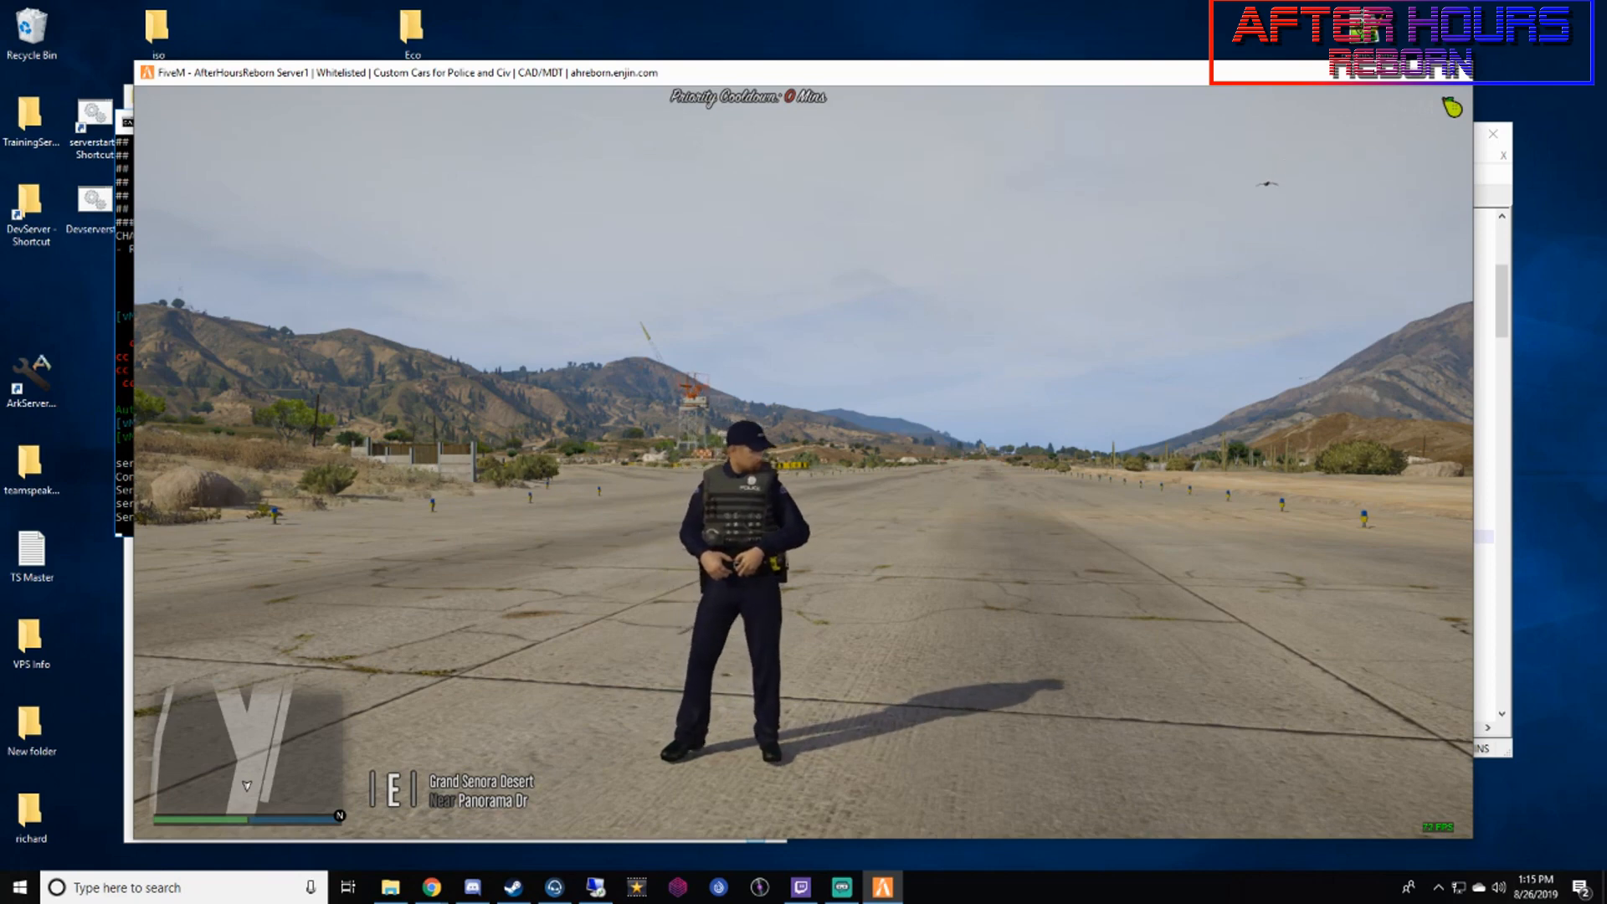
{"action": "key", "text": "v"}
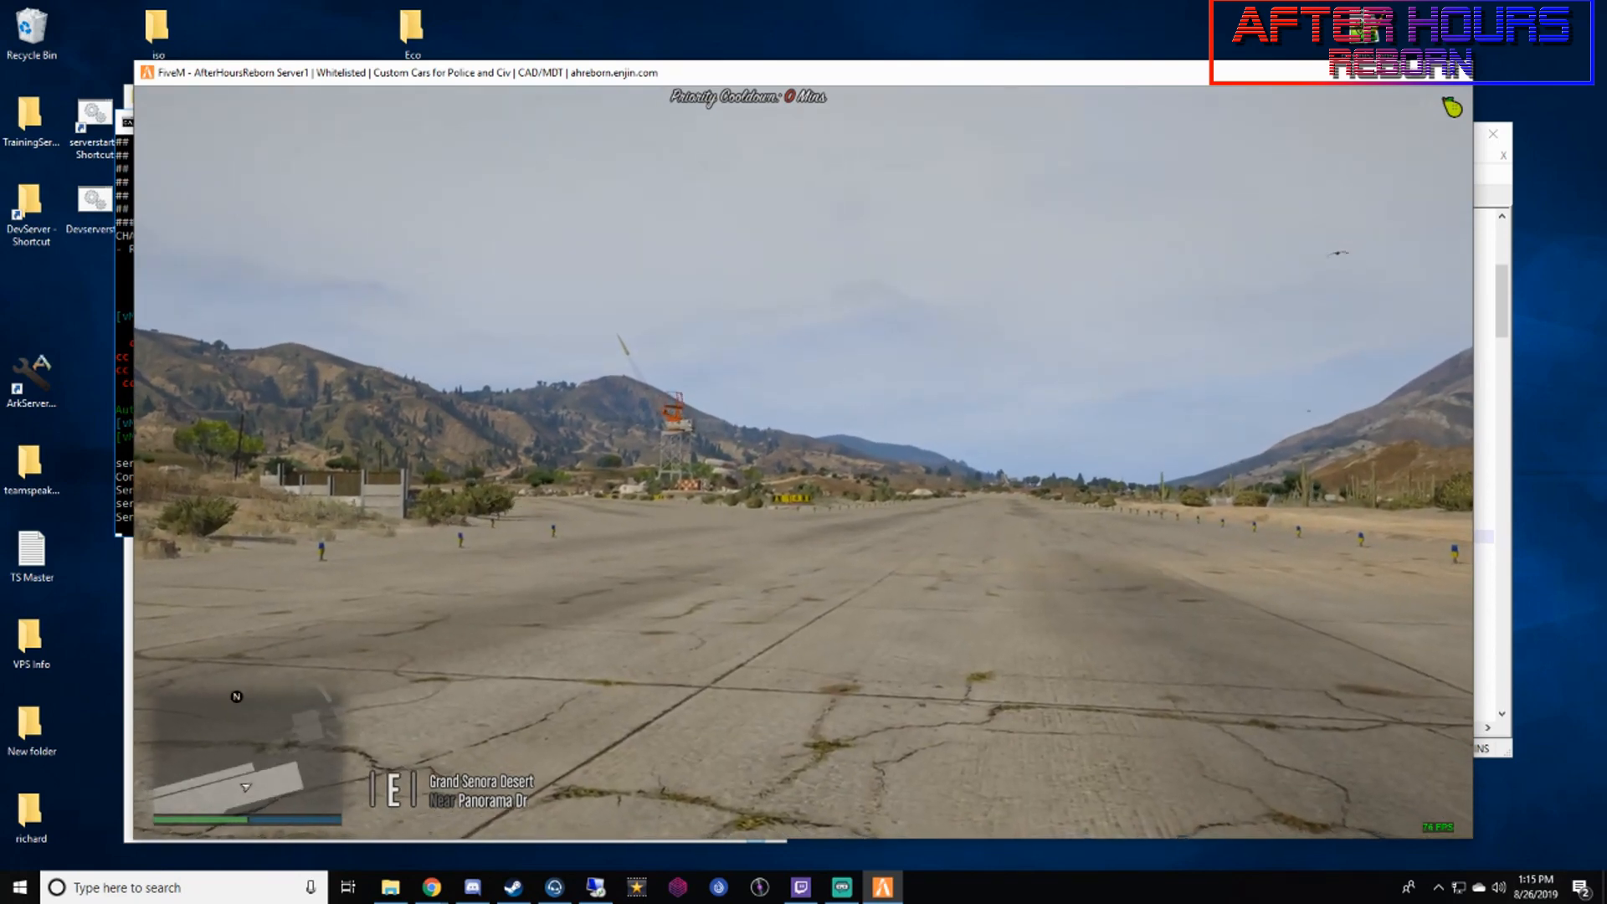
{"action": "key", "text": "v"}
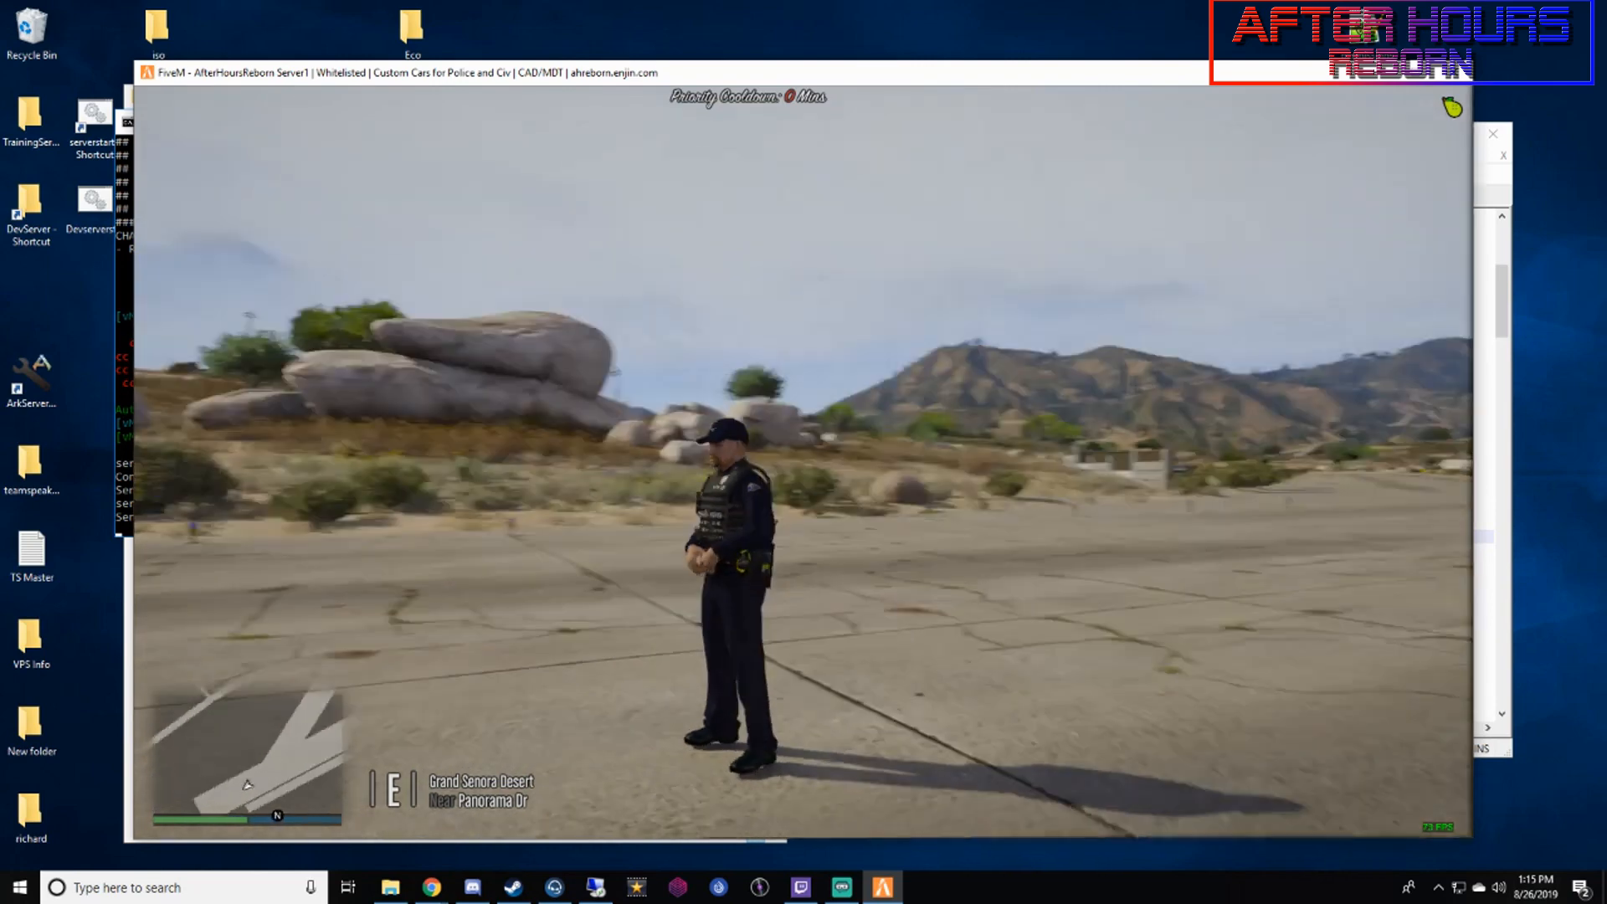
{"action": "key", "text": "w"}
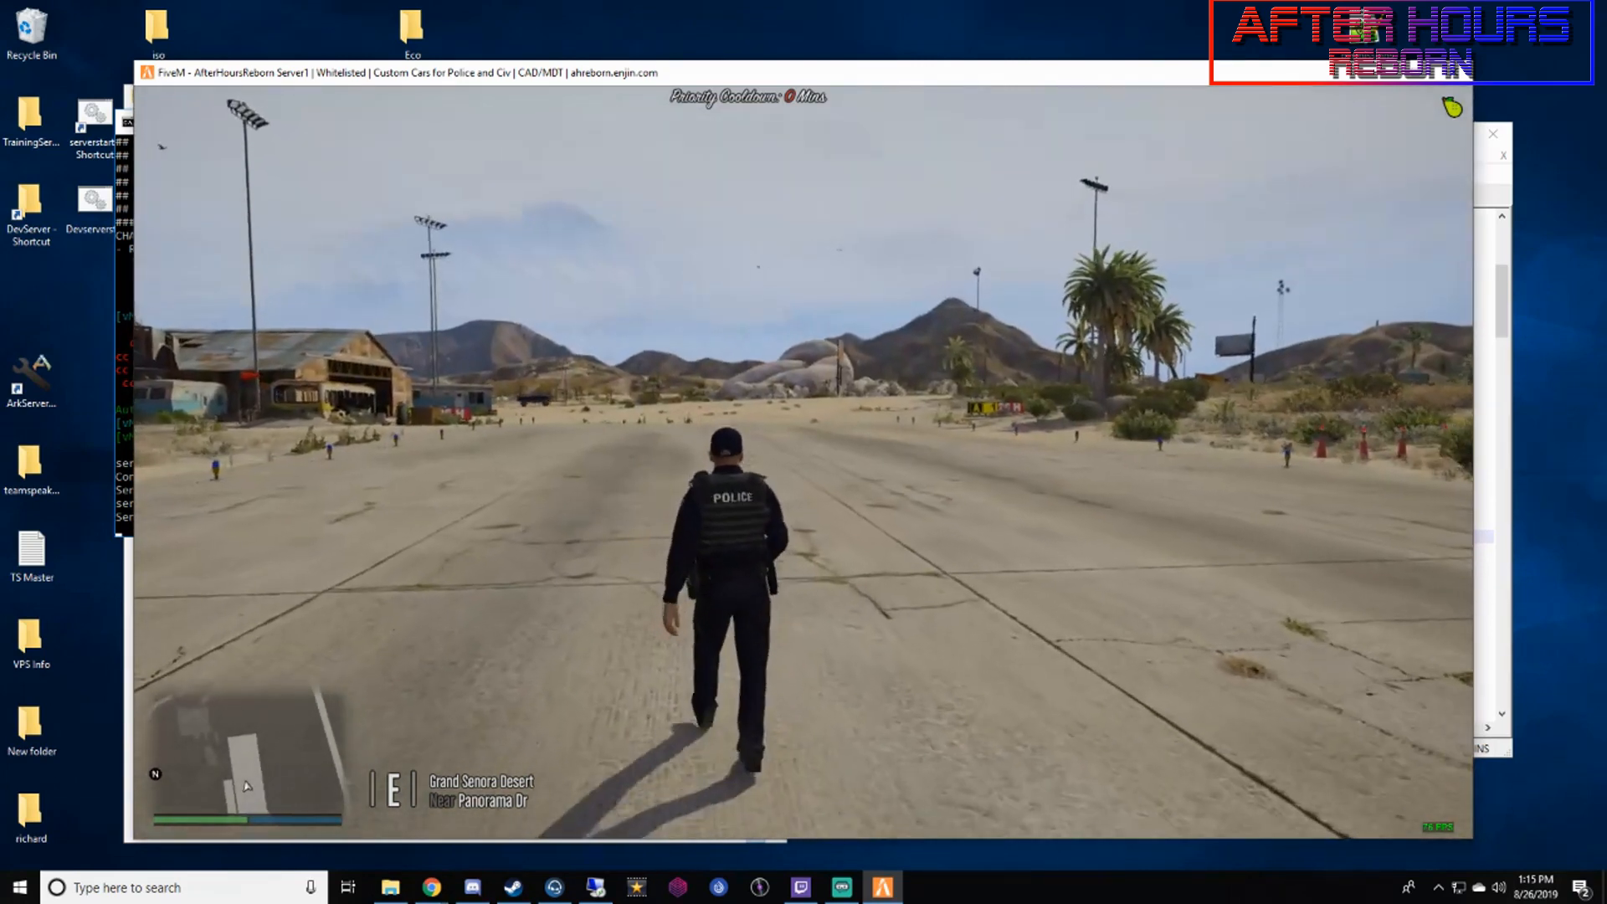
- In FiveM, spawn the vehicle with the model name sp20 through the vMenu vehicle spawner and leave the menu
{"action": "key", "text": "m"}
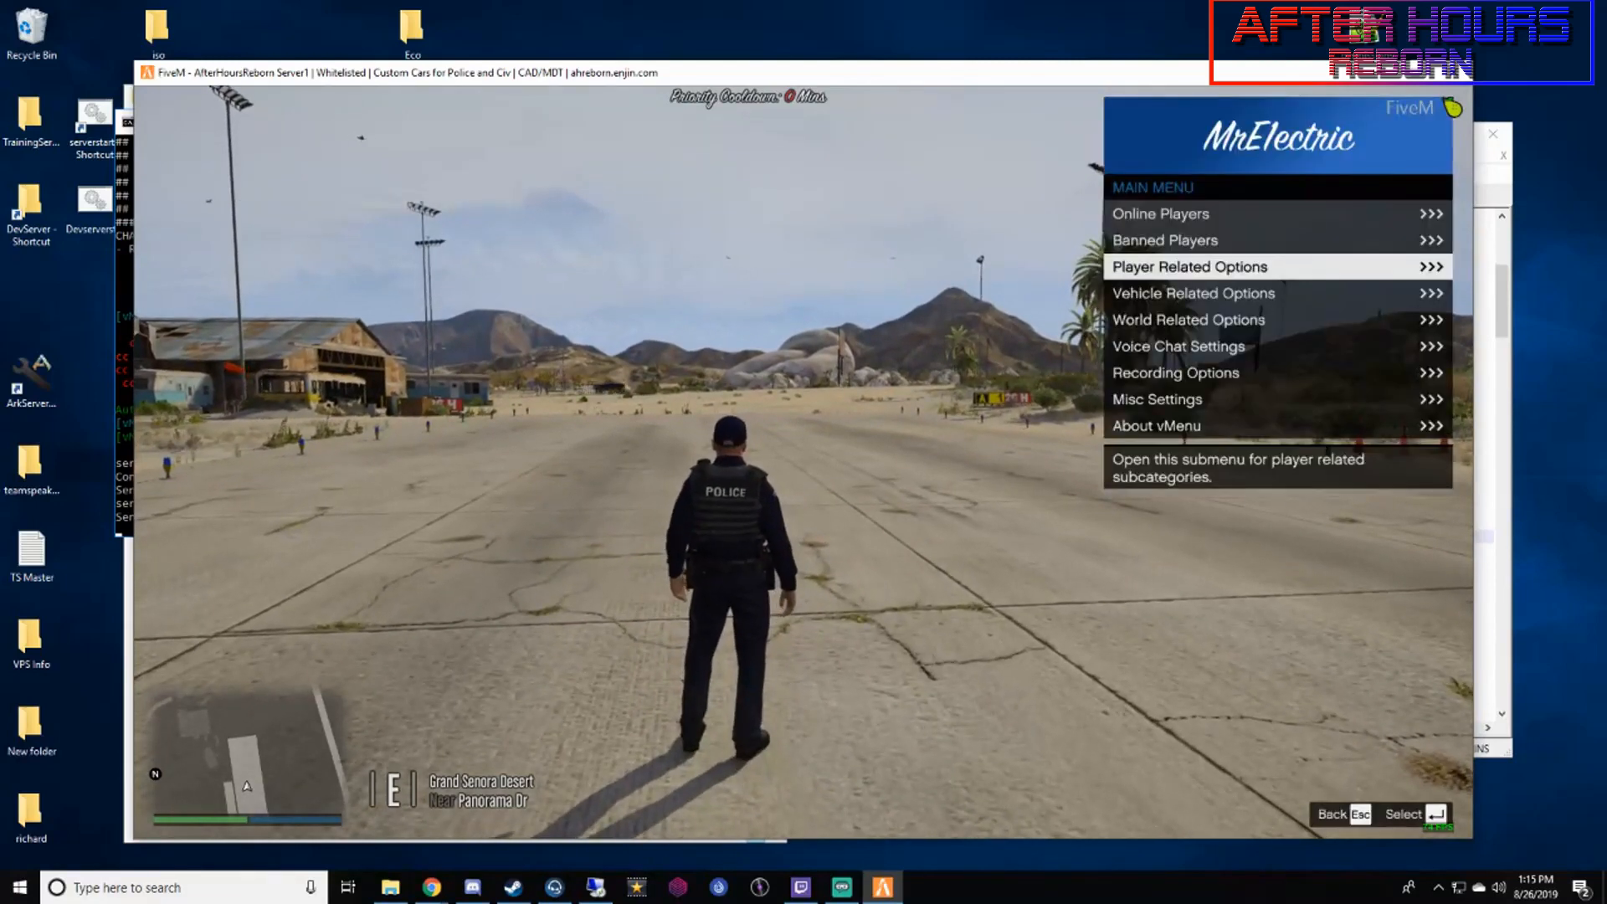
{"action": "key", "text": "Down"}
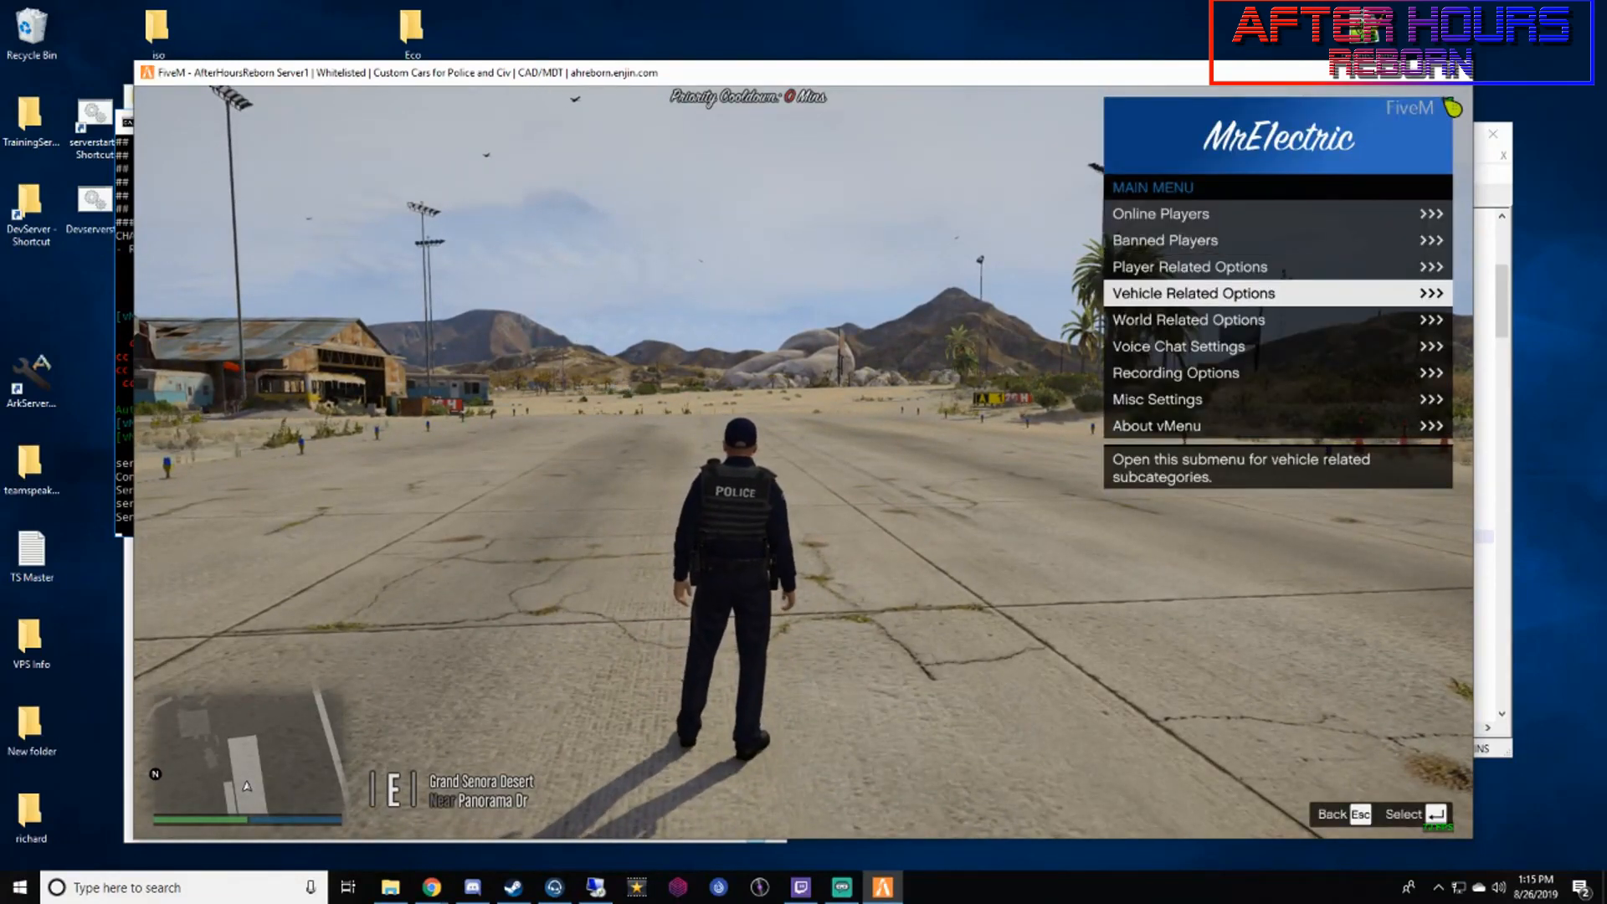
{"action": "key", "text": "Return"}
{"action": "key", "text": "Down"}
{"action": "key", "text": "Return"}
{"action": "key", "text": "Return"}
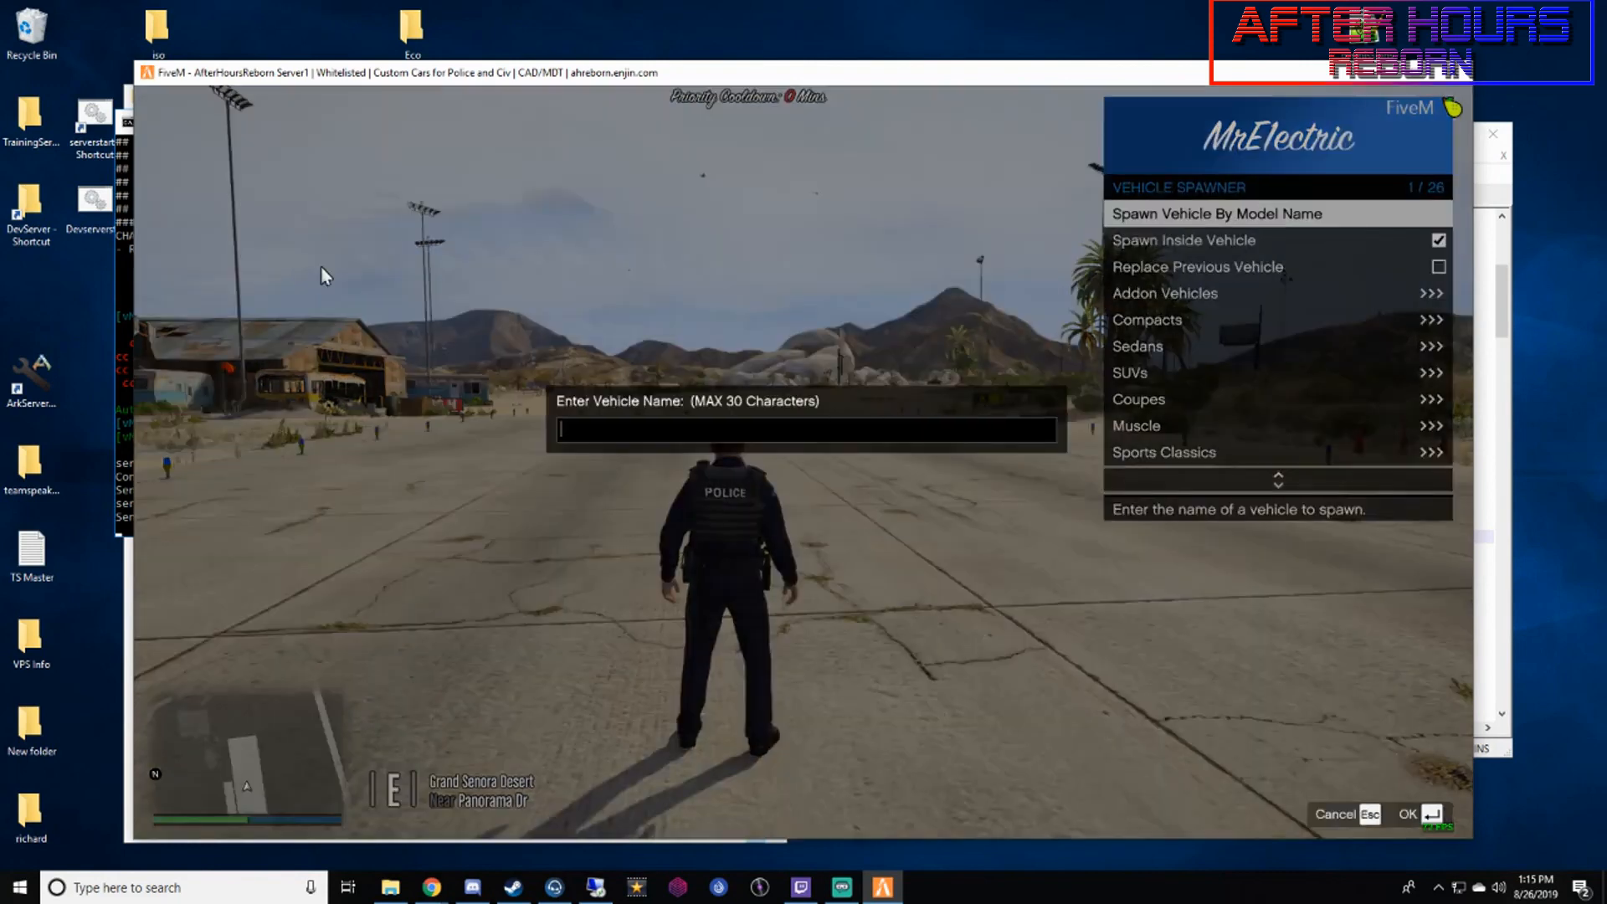
{"action": "type", "text": "sp20"}
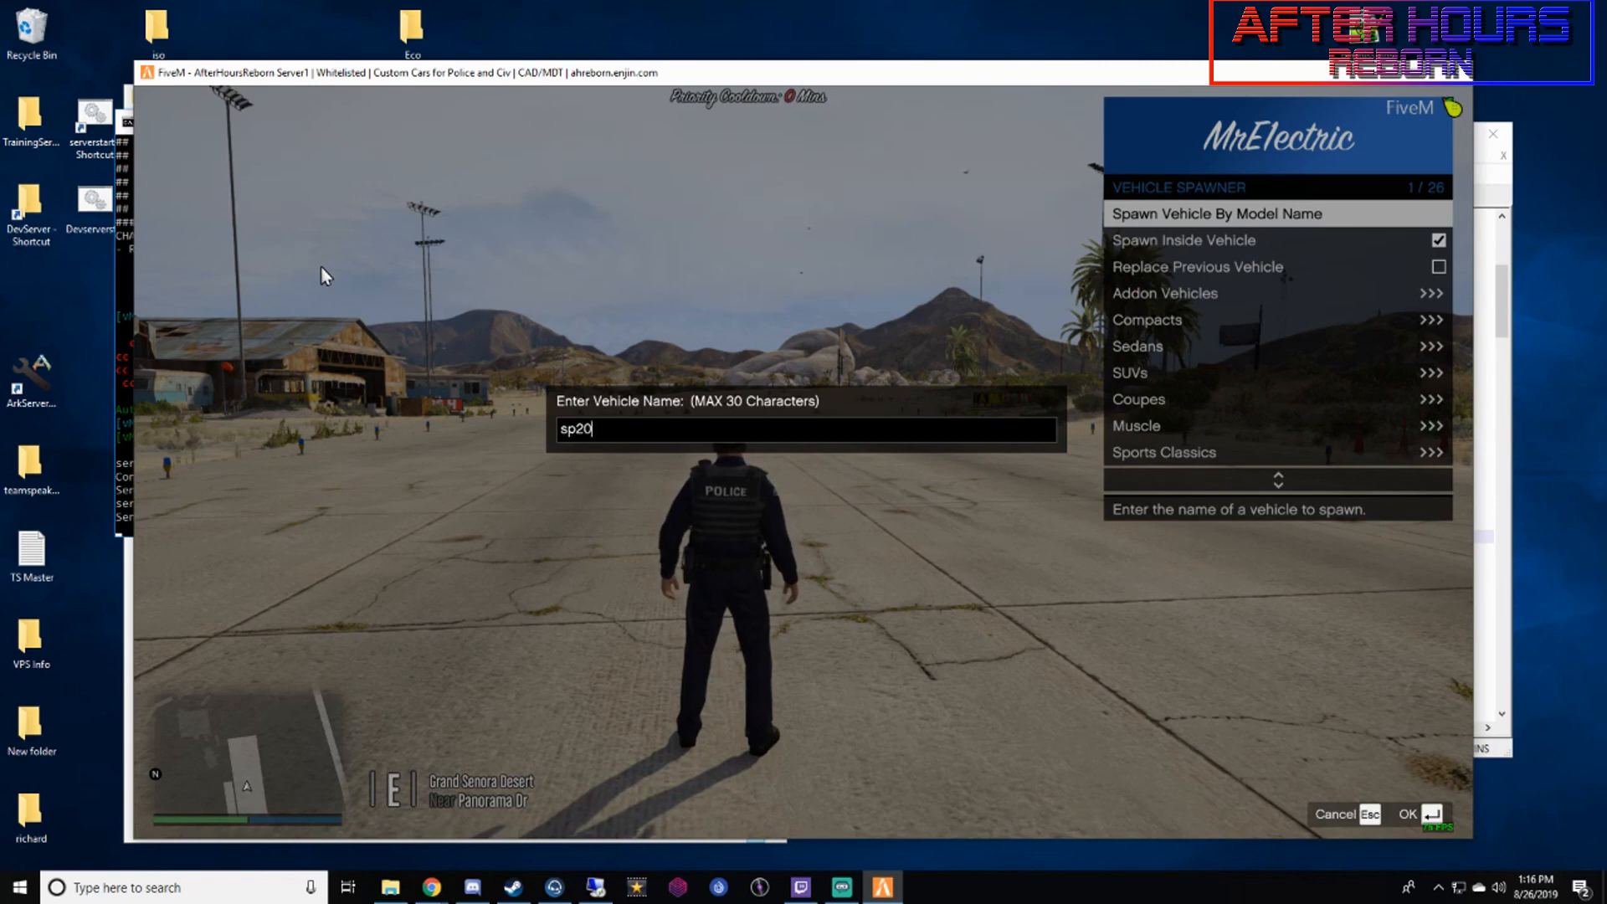
{"action": "key", "text": "Return"}
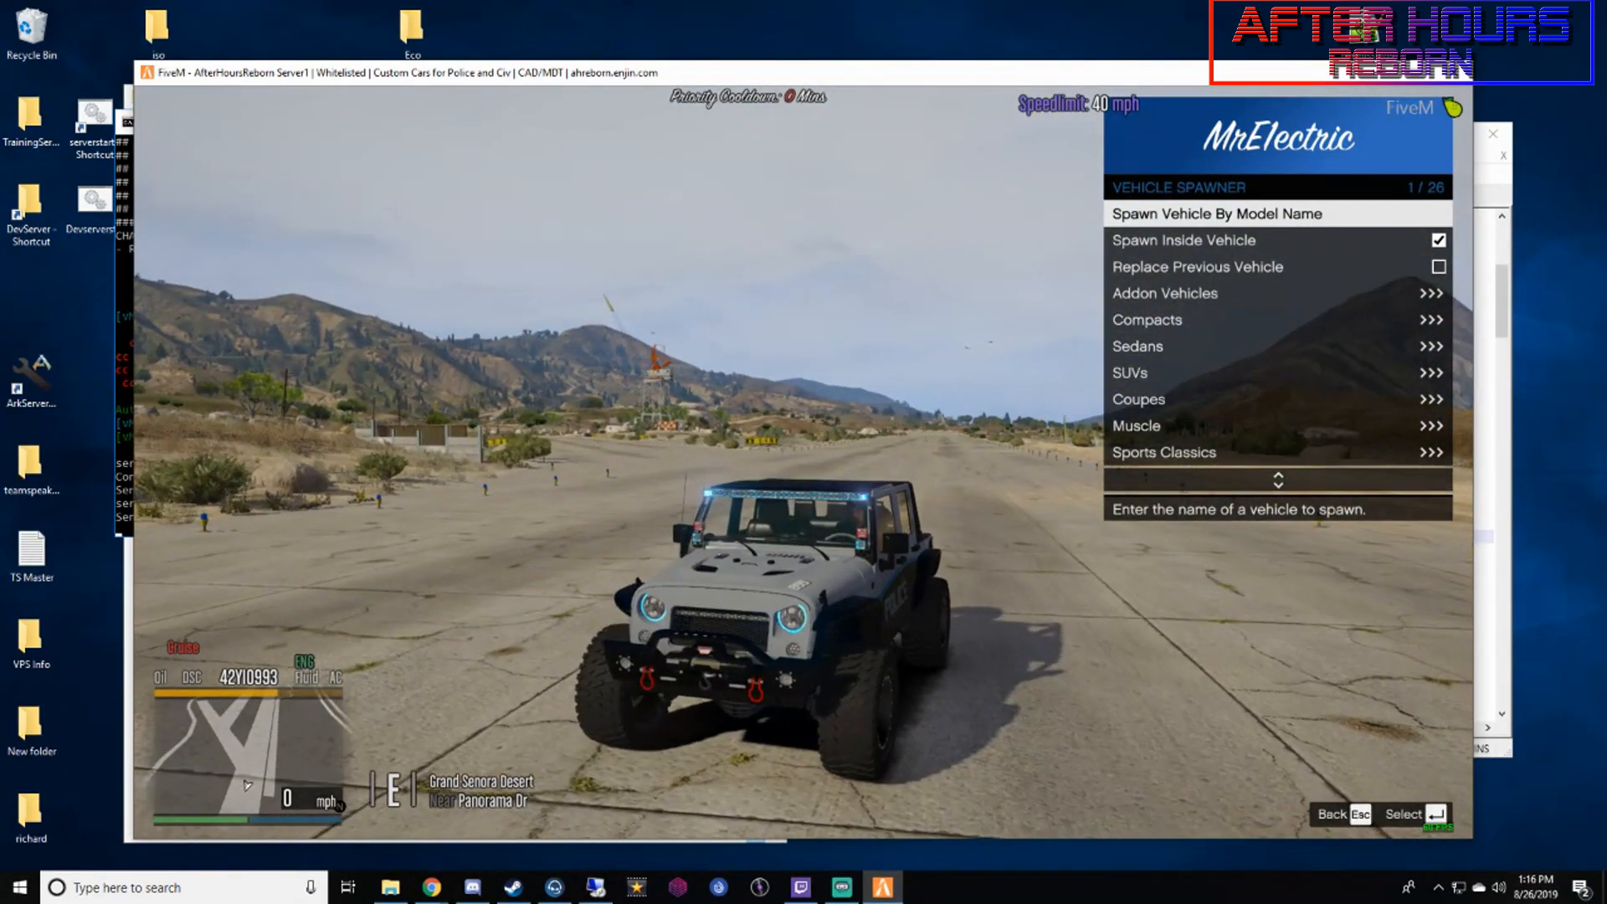
{"action": "key", "text": "Escape"}
{"action": "key", "text": "Escape"}
{"action": "key", "text": "Escape"}
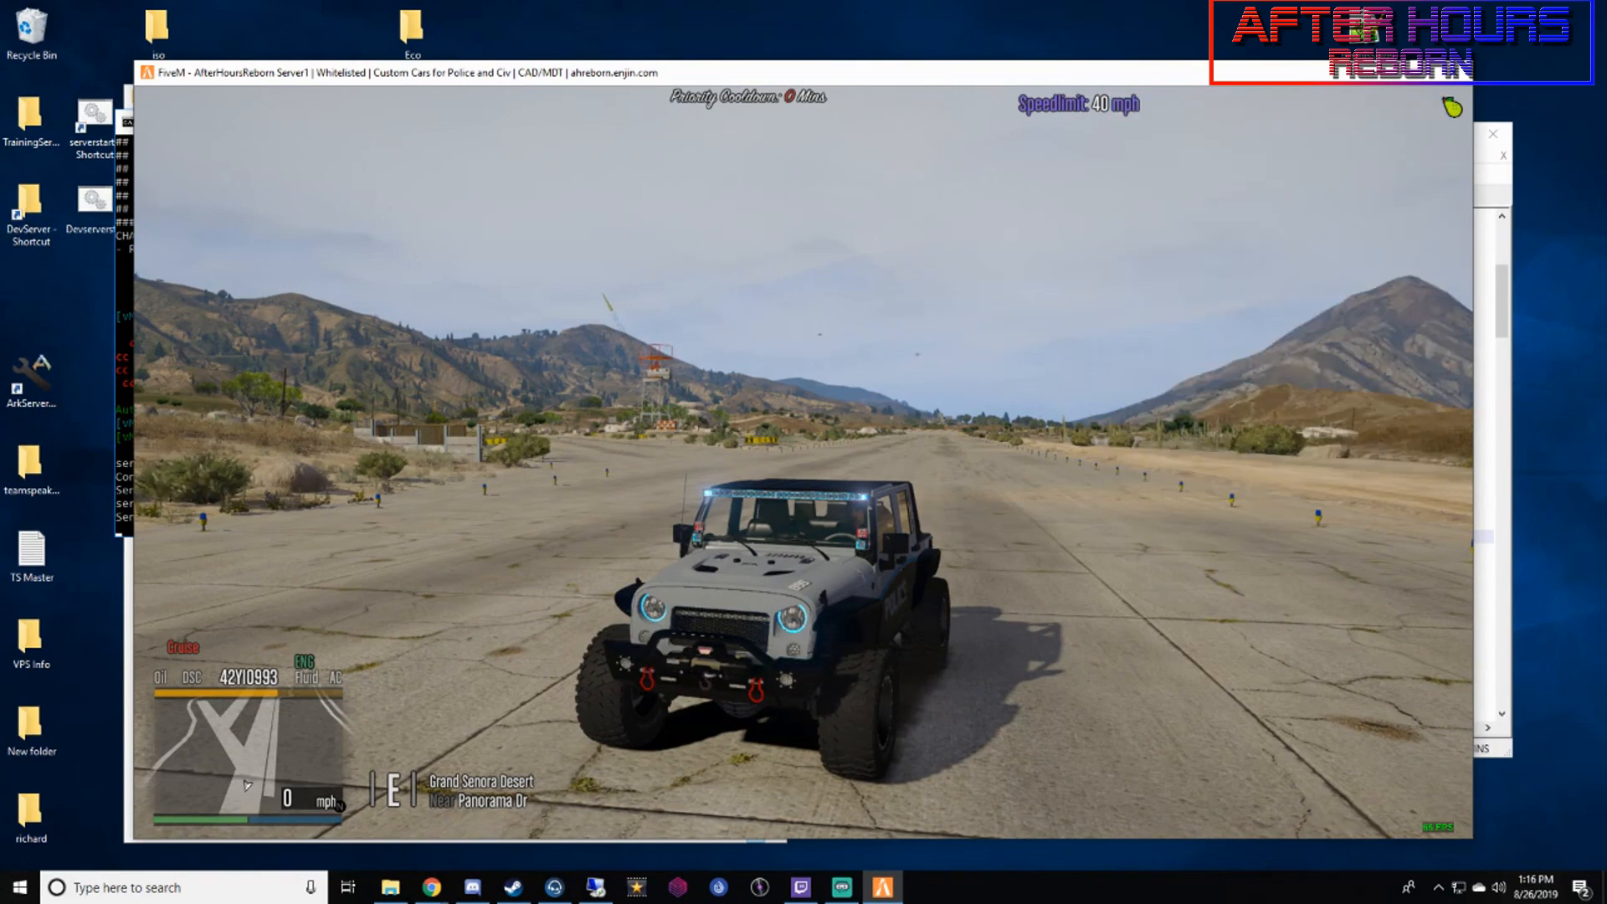
- Open the Vehicle Extras list for the spawned jeep from its vehicle options
{"action": "key", "text": "m"}
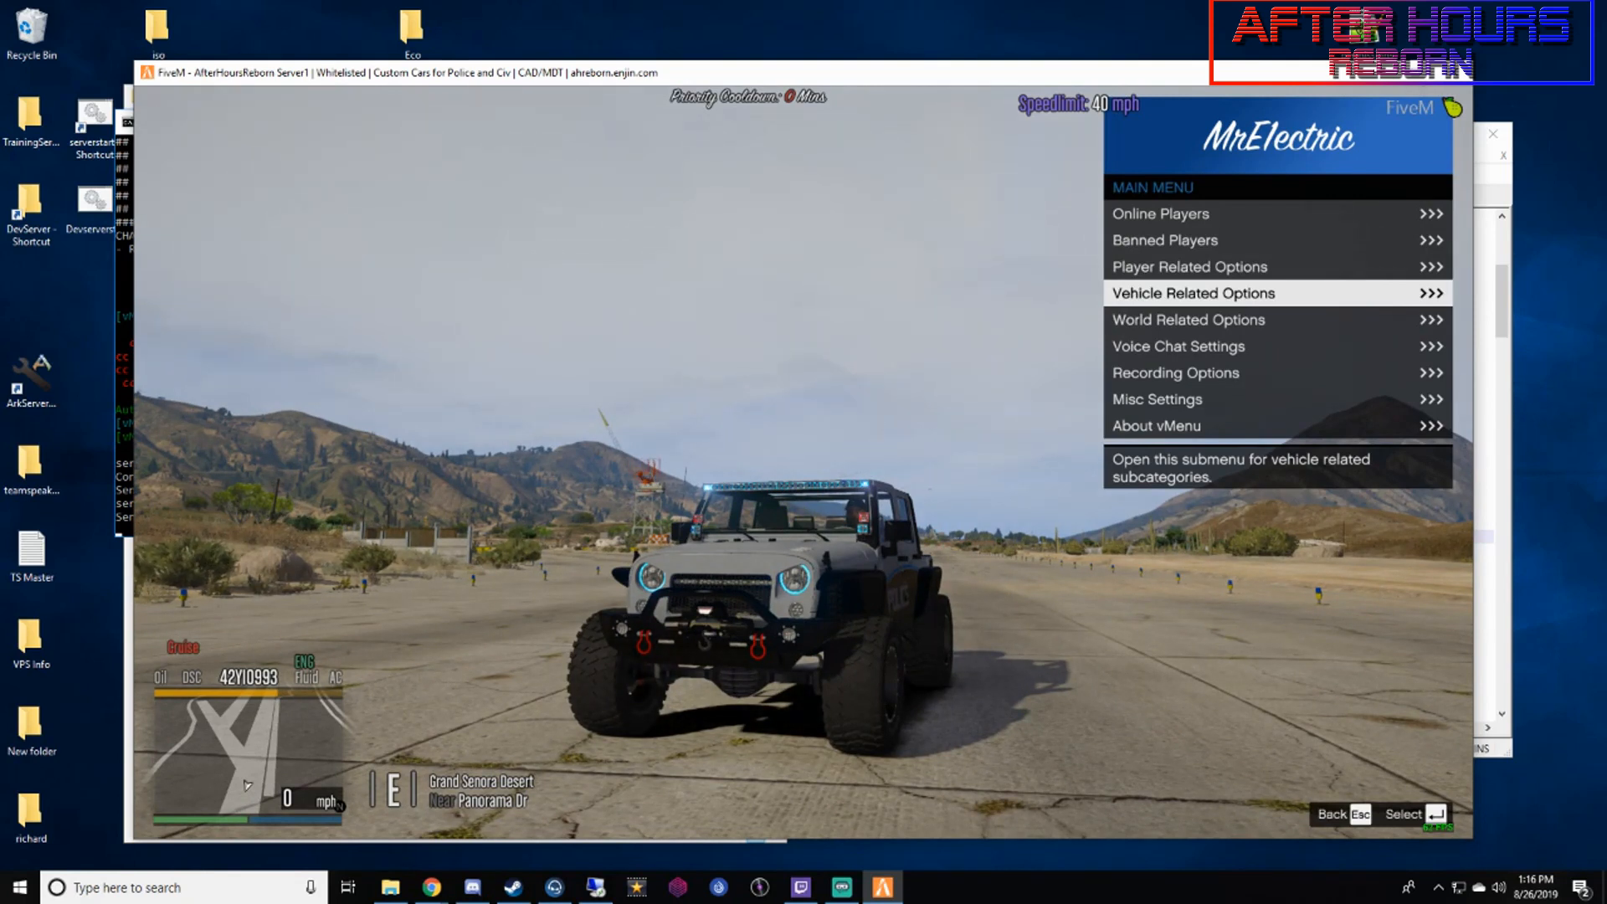
{"action": "key", "text": "Return"}
{"action": "key", "text": "Down"}
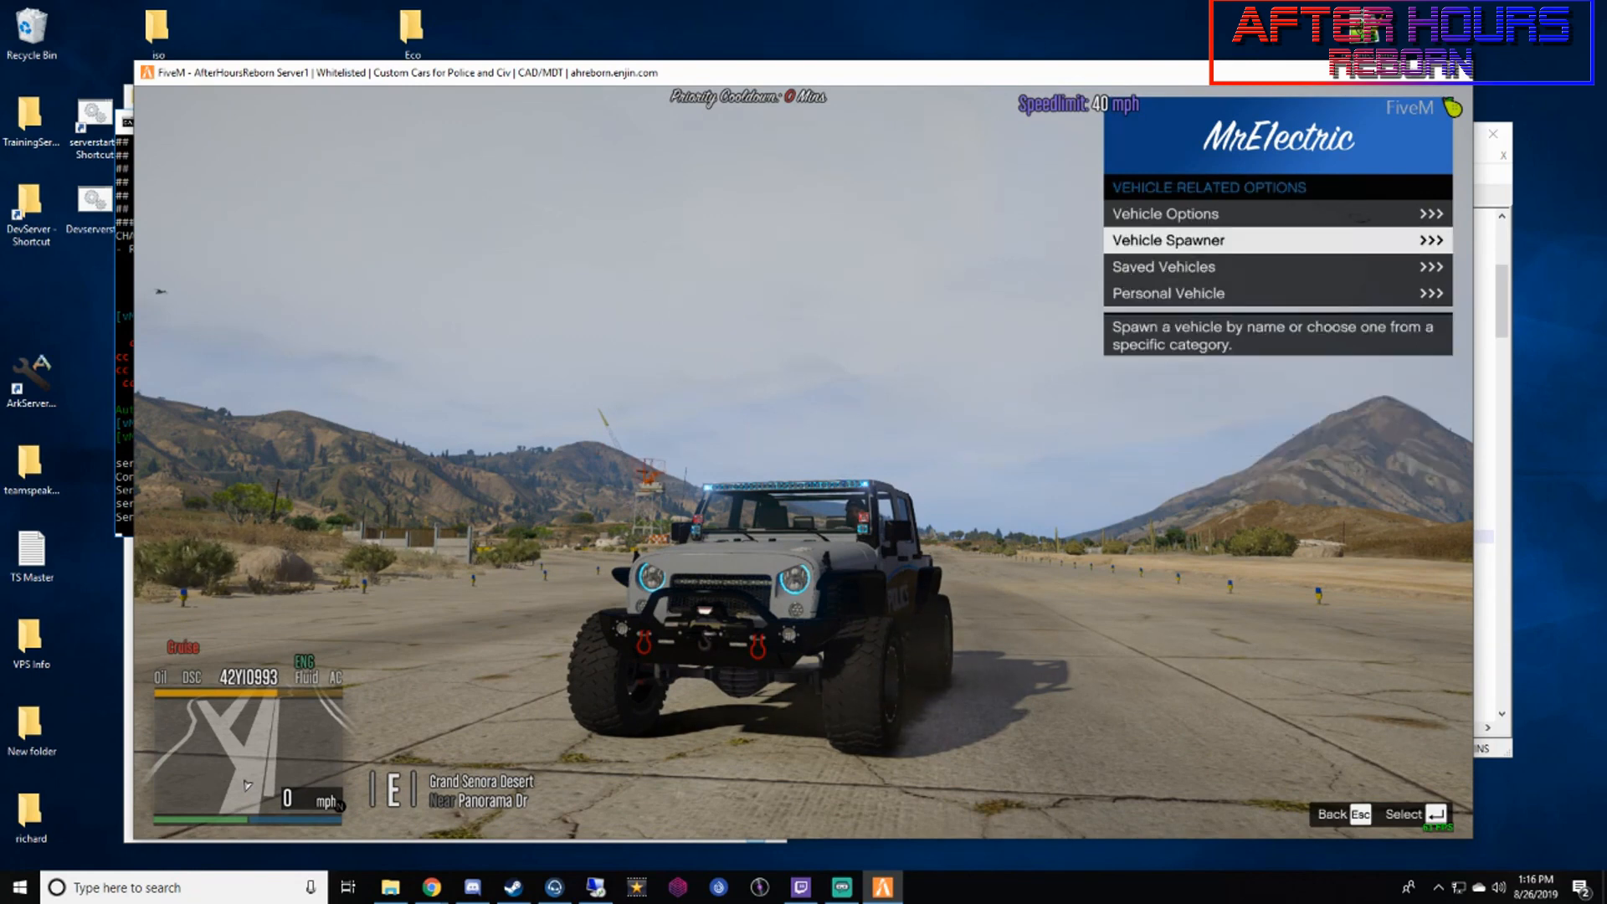
{"action": "key", "text": "Up"}
{"action": "key", "text": "Return"}
{"action": "key", "text": "Up"}
{"action": "key", "text": "Down"}
{"action": "key", "text": "Down"}
{"action": "key", "text": "Down"}
{"action": "key", "text": "Down"}
{"action": "key", "text": "Down"}
{"action": "key", "text": "Down"}
{"action": "key", "text": "Down"}
{"action": "key", "text": "Down"}
{"action": "key", "text": "Down"}
{"action": "key", "text": "Down"}
{"action": "key", "text": "Down"}
{"action": "key", "text": "Down"}
{"action": "key", "text": "Down"}
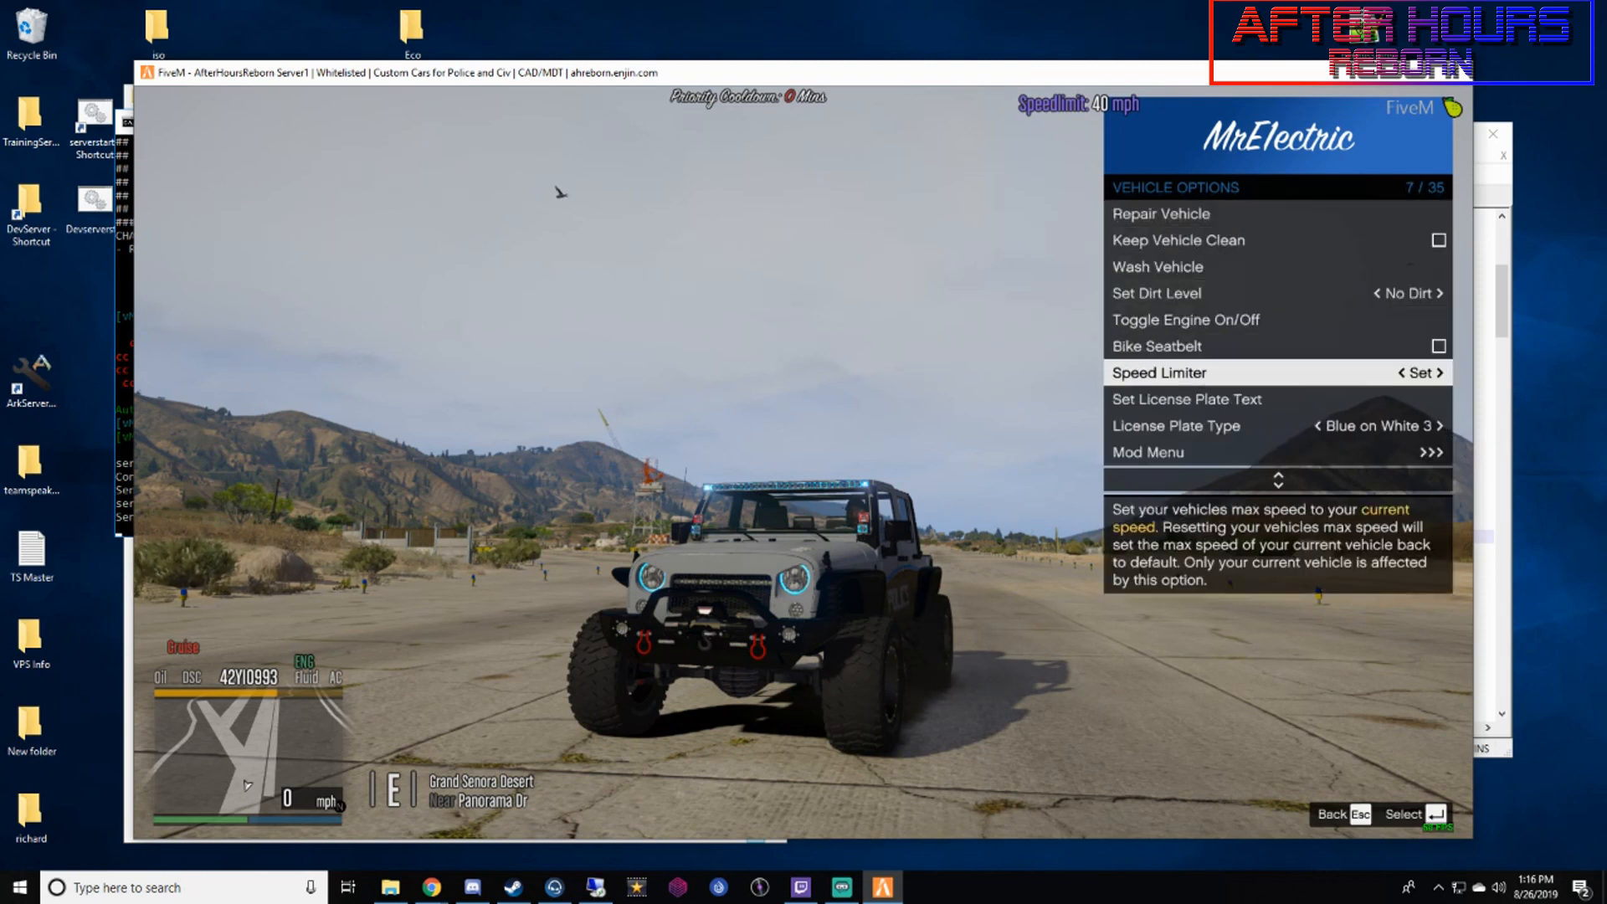
{"action": "key", "text": "Down"}
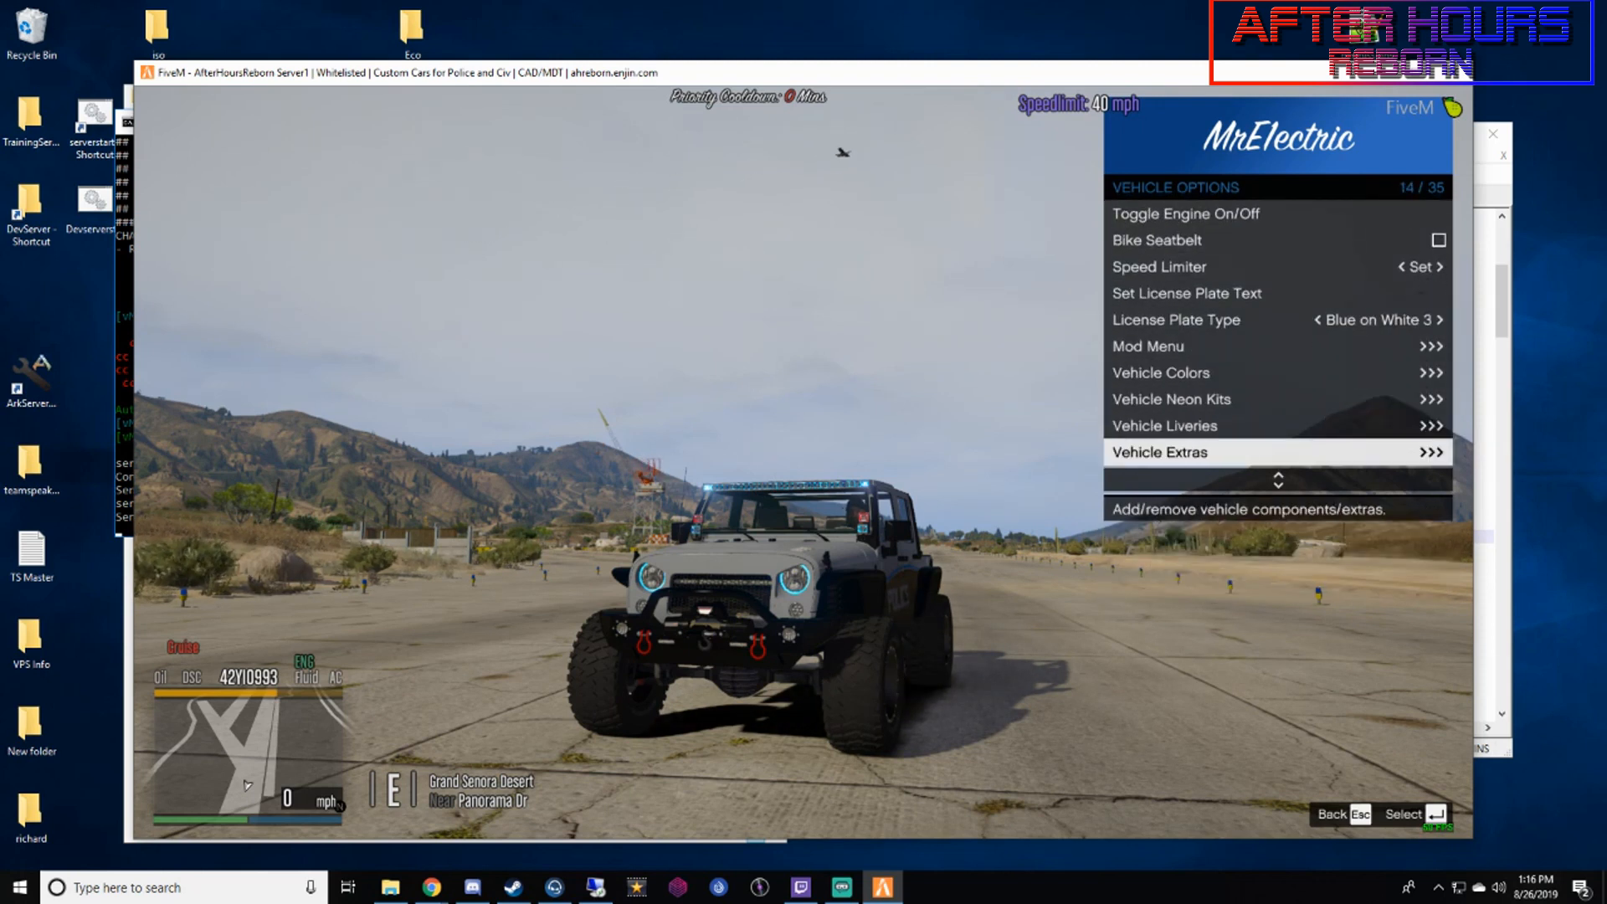
{"action": "key", "text": "Return"}
{"action": "key", "text": "Return"}
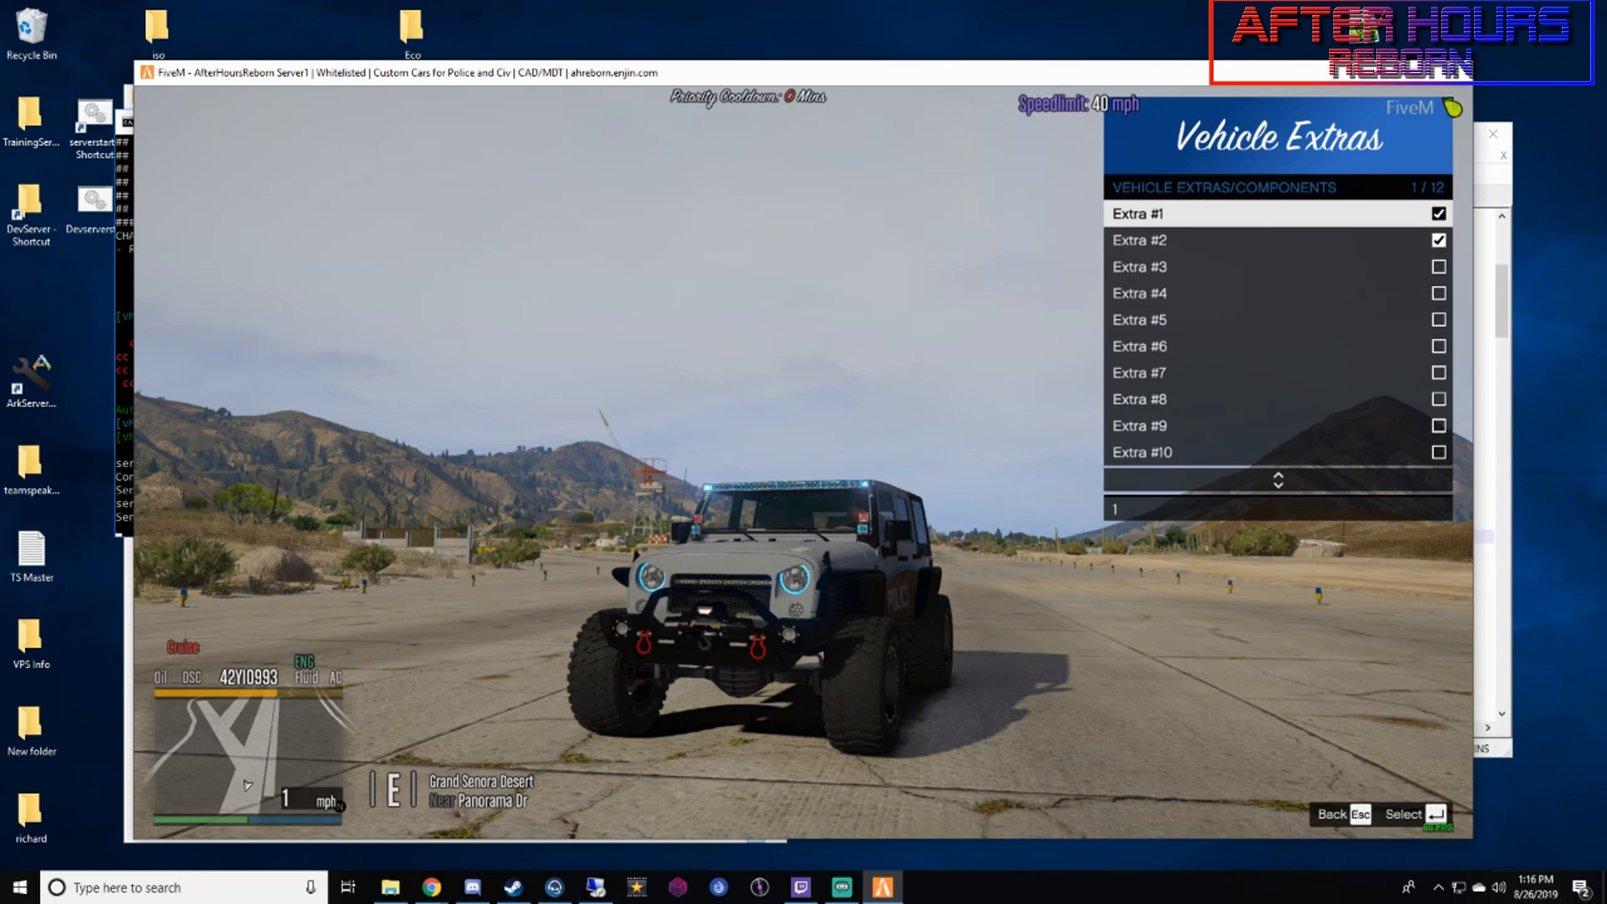
- Enable the jeep's remaining extras, including Extra #3 through Extra #10 and Extra #12, and leave the menu
{"action": "key", "text": "Down"}
{"action": "key", "text": "Down"}
{"action": "key", "text": "Return"}
{"action": "key", "text": "Down"}
{"action": "key", "text": "Return"}
{"action": "key", "text": "Down"}
{"action": "key", "text": "Return"}
{"action": "key", "text": "Down"}
{"action": "key", "text": "Return"}
{"action": "key", "text": "Down"}
{"action": "key", "text": "Return"}
{"action": "key", "text": "Down"}
{"action": "key", "text": "Return"}
{"action": "key", "text": "Down"}
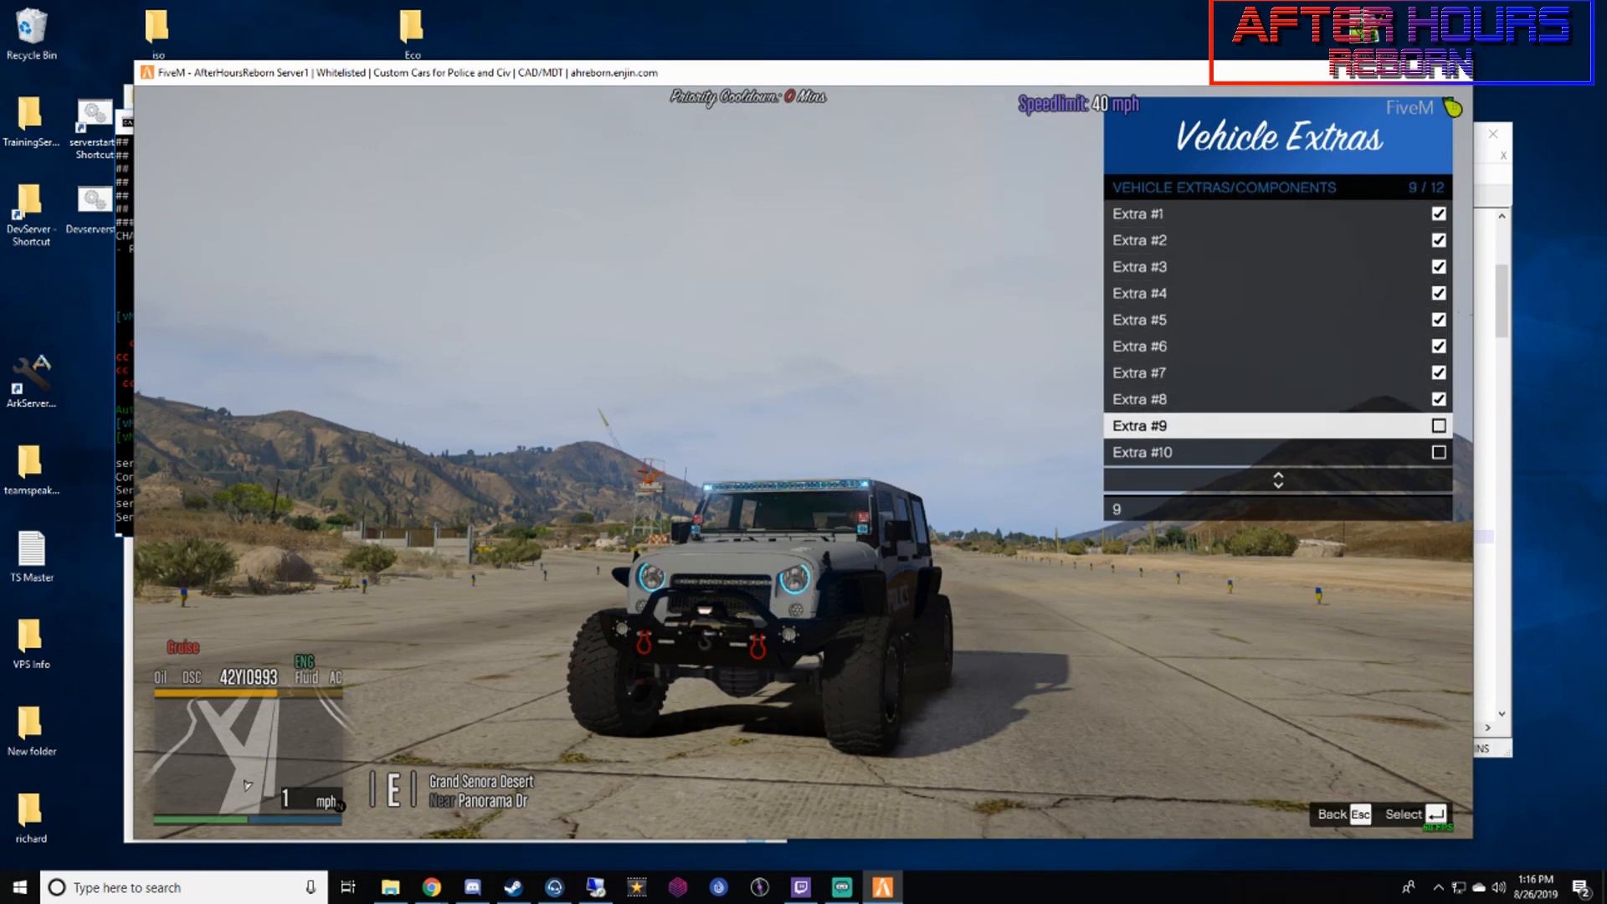
{"action": "key", "text": "Return"}
{"action": "key", "text": "Down"}
{"action": "key", "text": "Return"}
{"action": "key", "text": "Down"}
{"action": "key", "text": "Return"}
{"action": "key", "text": "Return"}
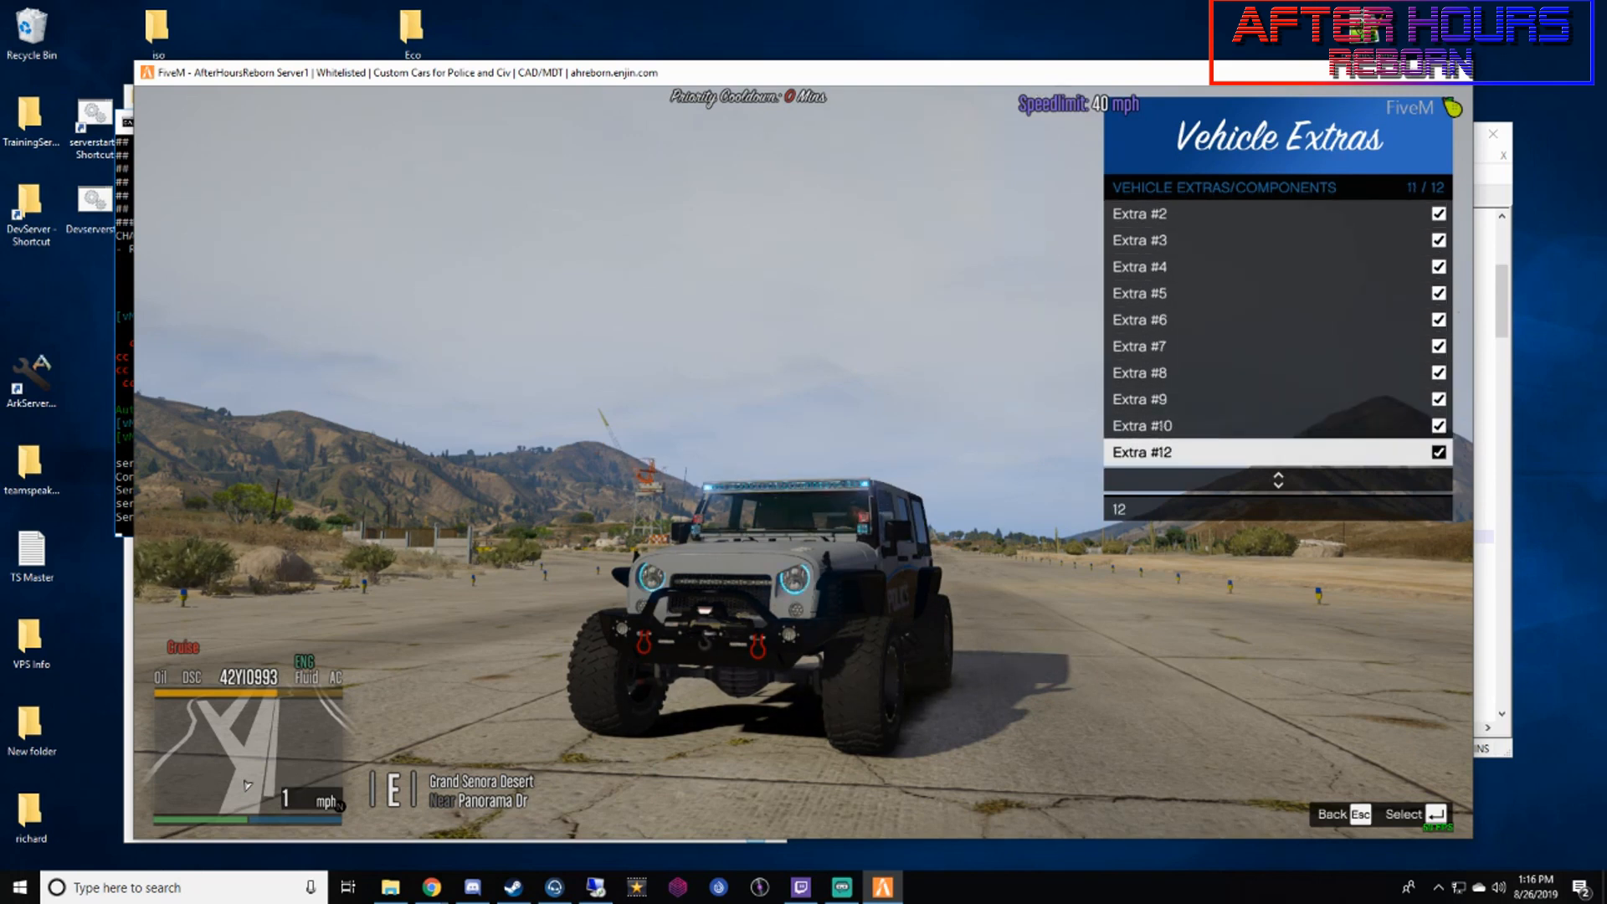
{"action": "key", "text": "Down"}
{"action": "key", "text": "Return"}
{"action": "key", "text": "Escape"}
{"action": "key", "text": "Escape"}
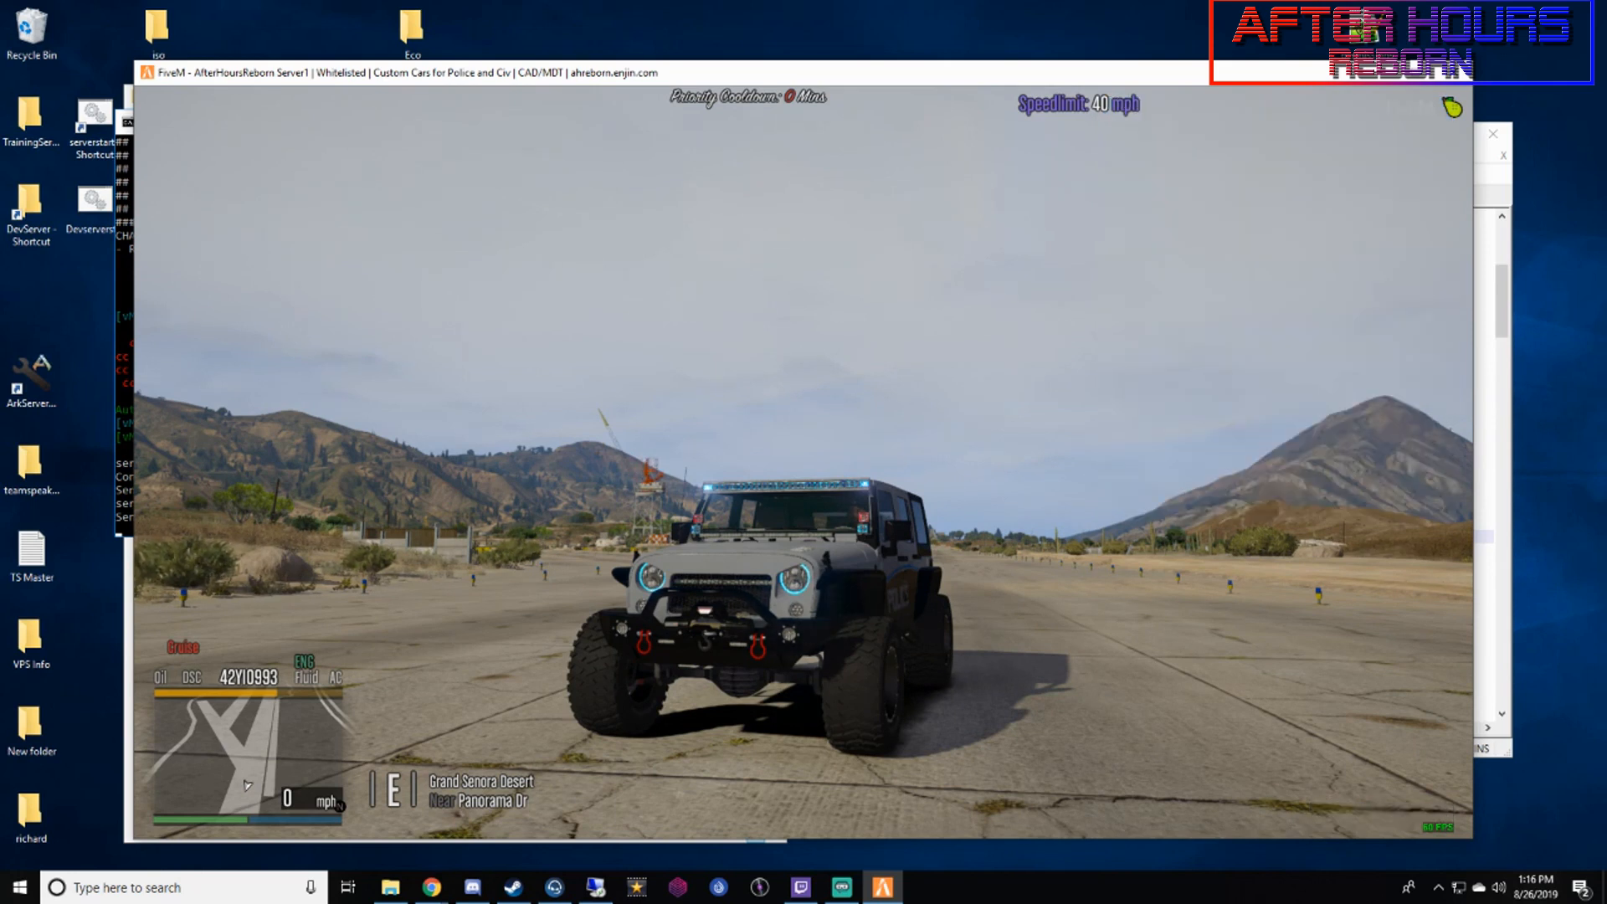